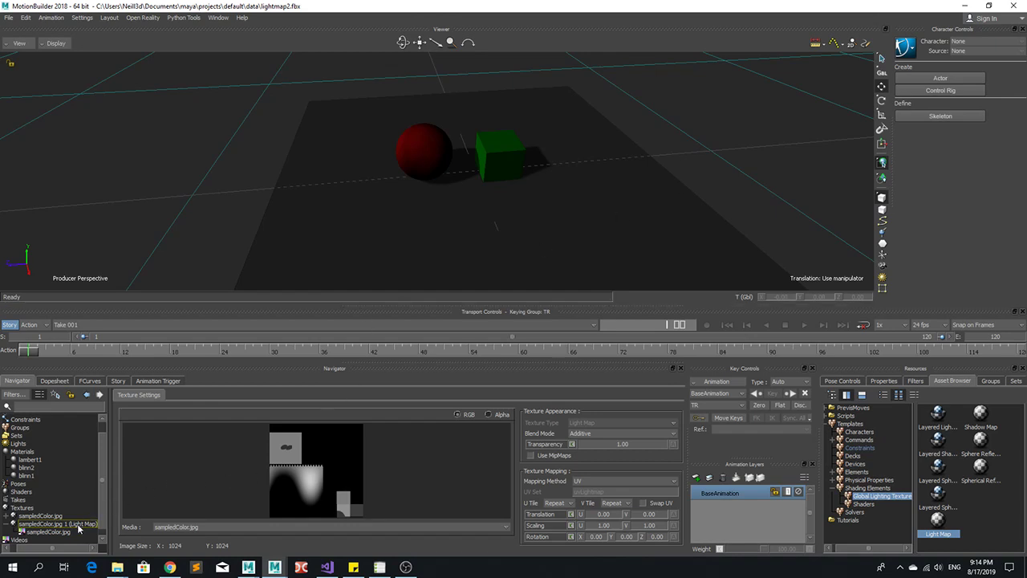
- Inspect the light-mapped plane, sphere and cube in the perspective and schematic views
{"action": "left_click_drag", "start_coordinate": [110, 506], "coordinate": [123, 503]}
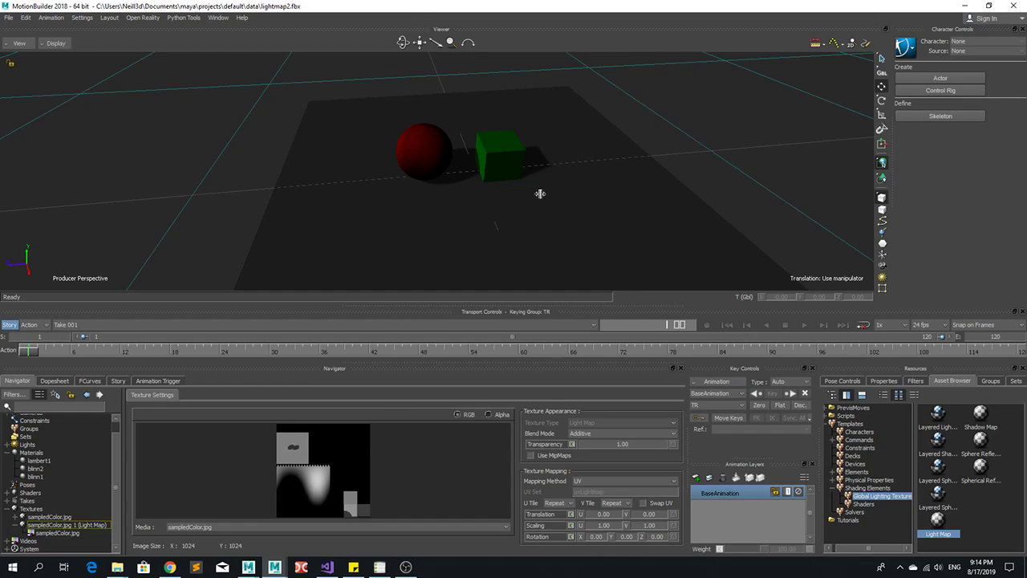
{"action": "left_click_drag", "start_coordinate": [540, 193], "coordinate": [455, 184]}
{"action": "scroll", "coordinate": [455, 184], "scroll_direction": "down", "scroll_amount": 3}
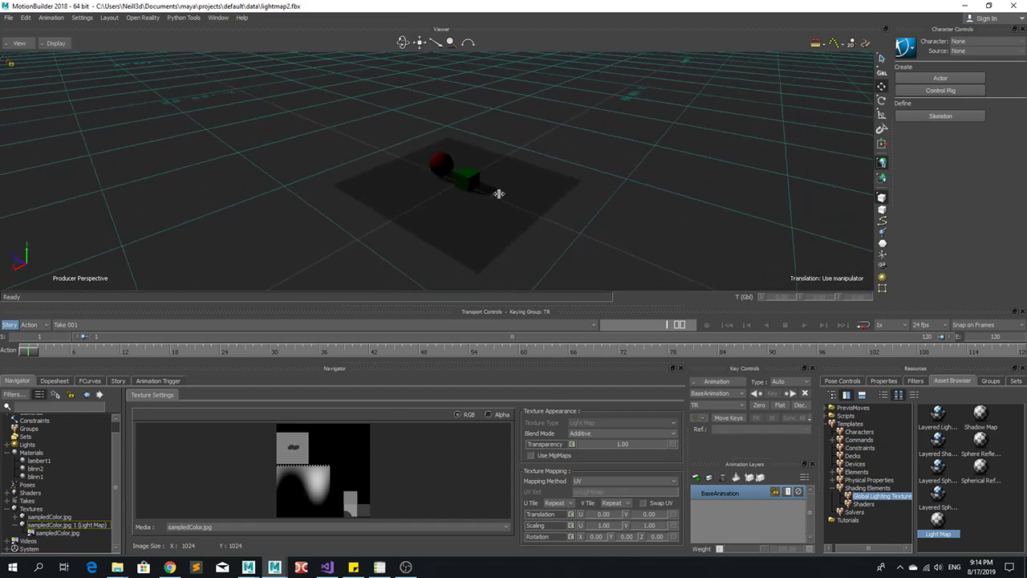
{"action": "key", "text": "ctrl+w"}
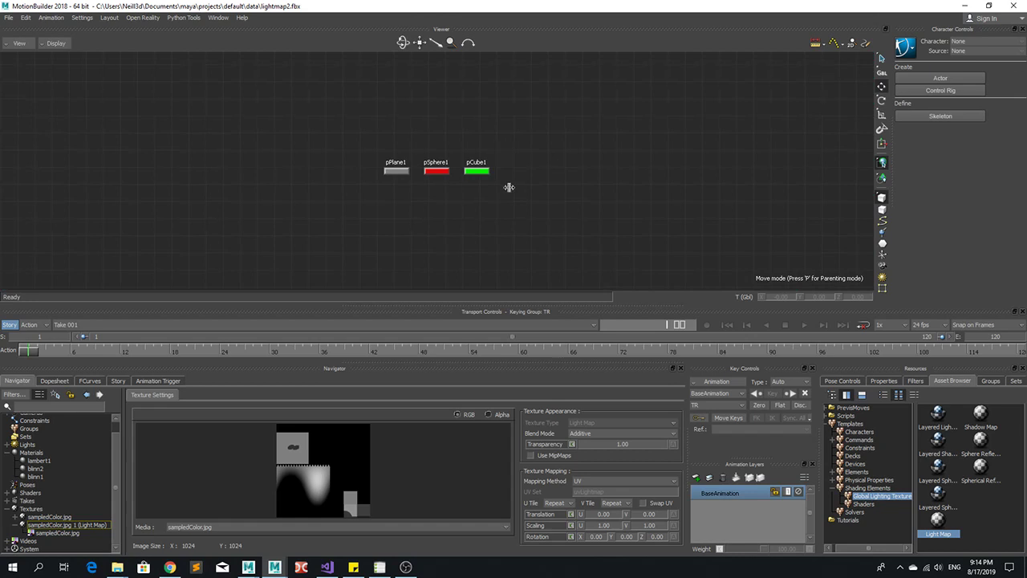
{"action": "key", "text": "ctrl+e"}
{"action": "left_click_drag", "start_coordinate": [509, 211], "coordinate": [471, 209]}
{"action": "scroll", "coordinate": [485, 204], "scroll_direction": "up", "scroll_amount": 3}
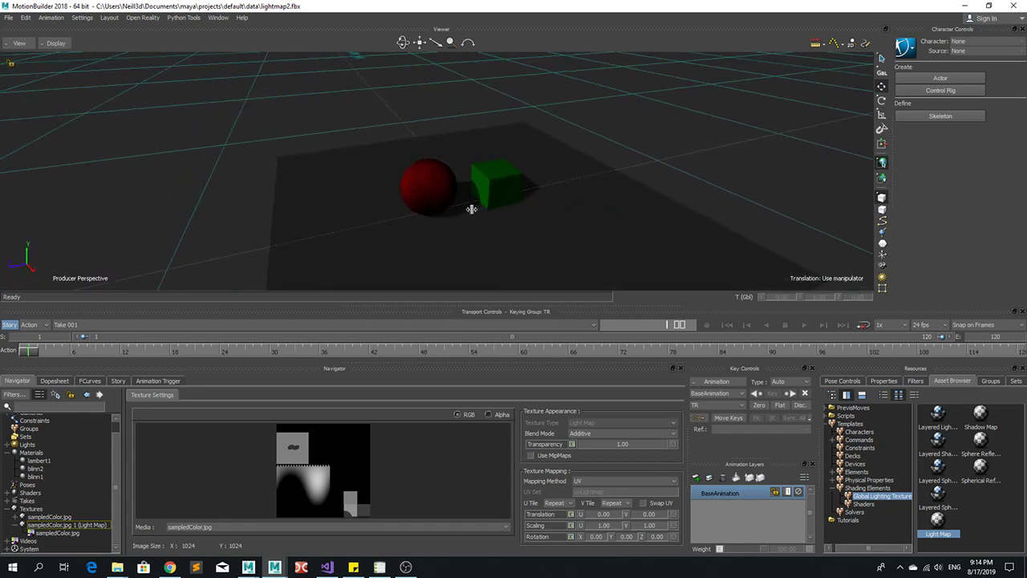
- Examine the lambert1 material and the sampledColor.jpg 1 light map texture together with its affected assets
{"action": "left_click", "coordinate": [37, 461]}
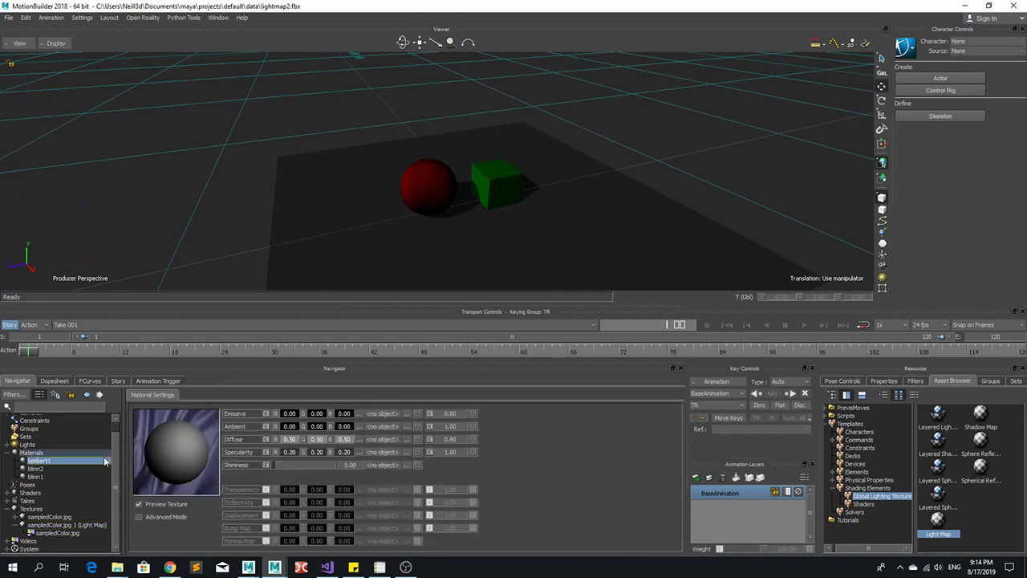
{"action": "left_click", "coordinate": [62, 525]}
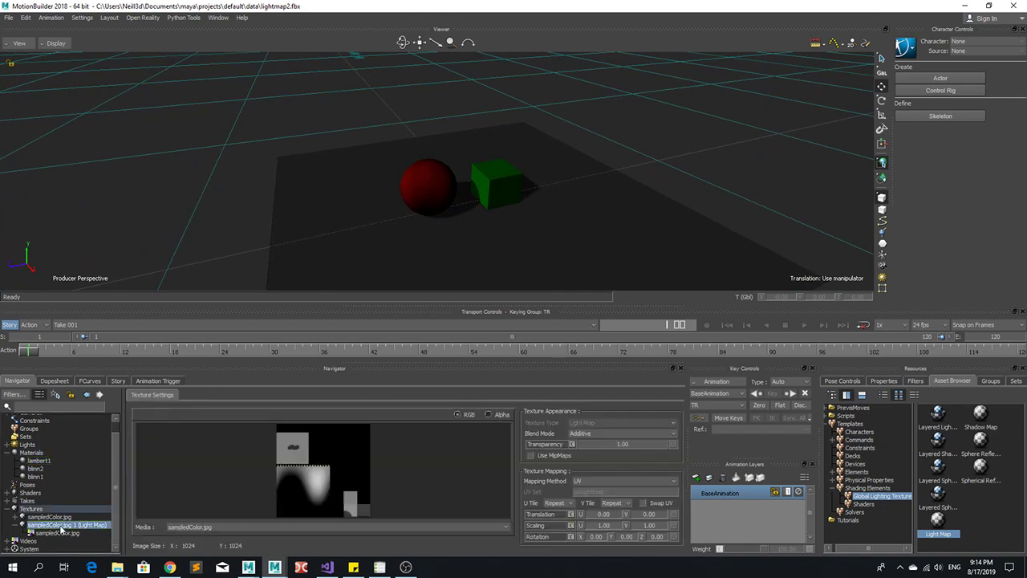
{"action": "left_click", "coordinate": [39, 395]}
{"action": "scroll", "coordinate": [53, 455], "scroll_direction": "up", "scroll_amount": 1}
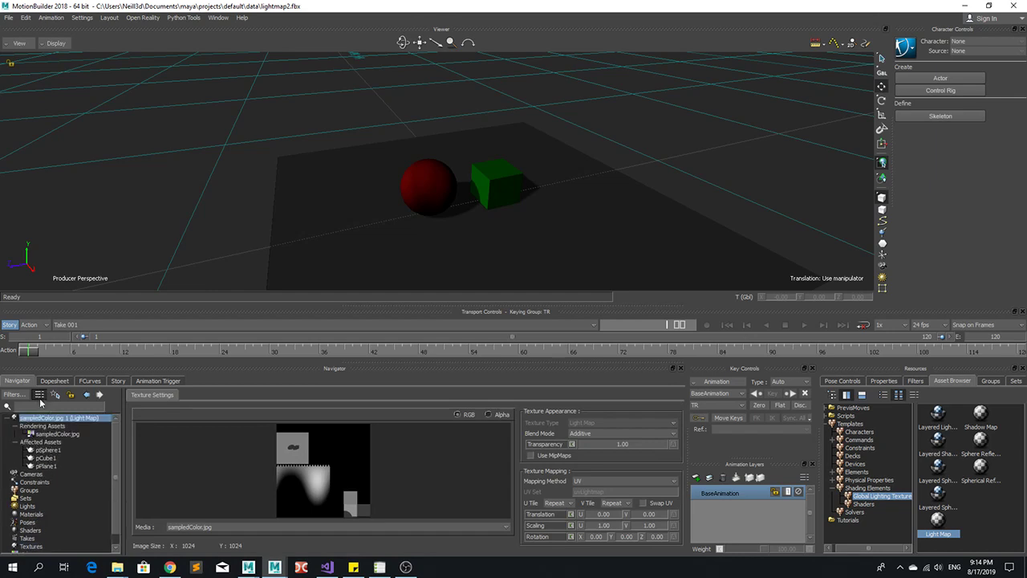
{"action": "scroll", "coordinate": [61, 473], "scroll_direction": "down", "scroll_amount": 3}
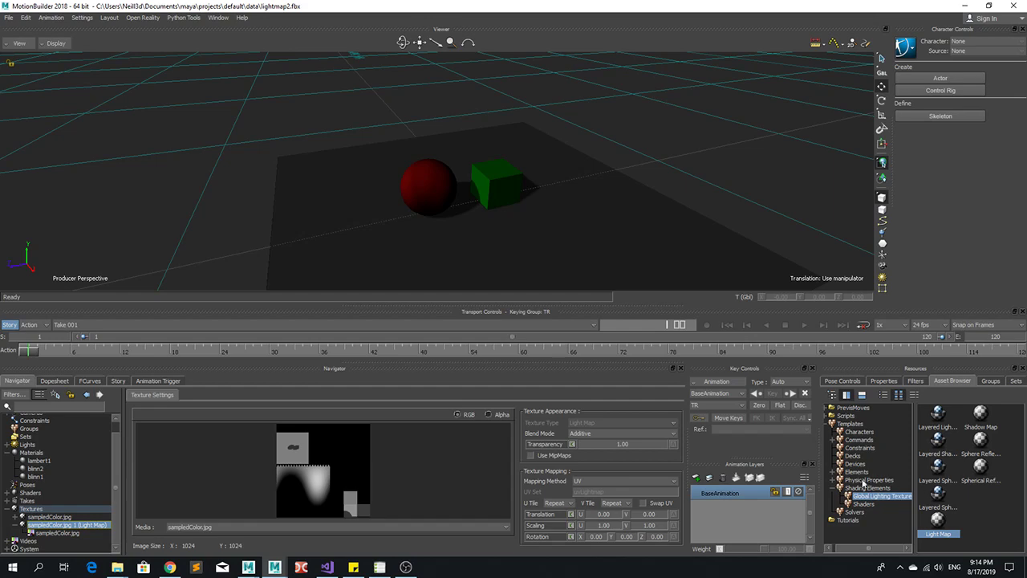
- Add a point light from the Elements templates near the sphere and cube to test how it lights the scene
{"action": "left_click", "coordinate": [858, 472]}
{"action": "left_click", "coordinate": [981, 445]}
{"action": "left_click", "coordinate": [455, 189]}
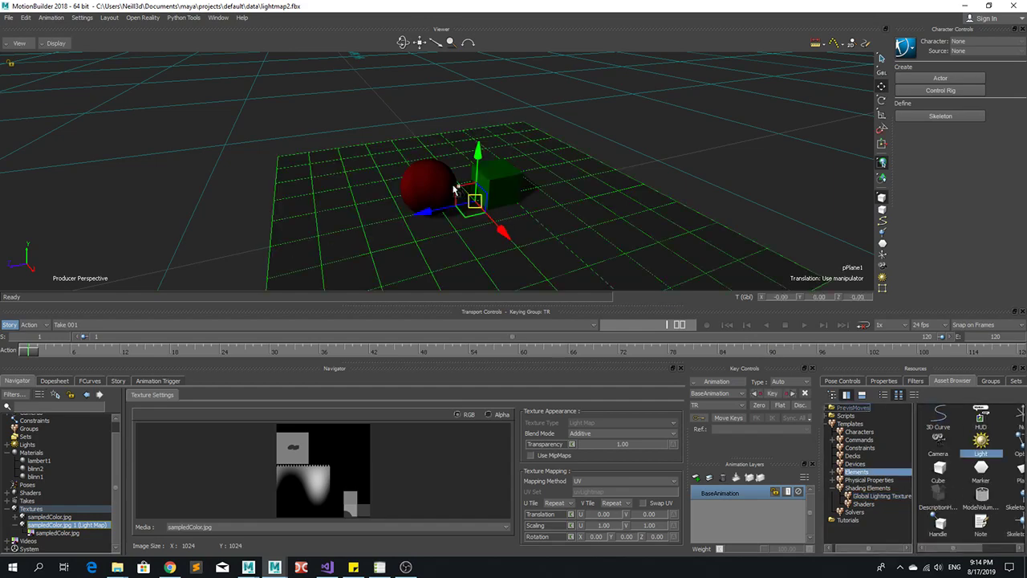
{"action": "left_click_drag", "start_coordinate": [454, 188], "coordinate": [548, 205]}
{"action": "left_click", "coordinate": [626, 182]}
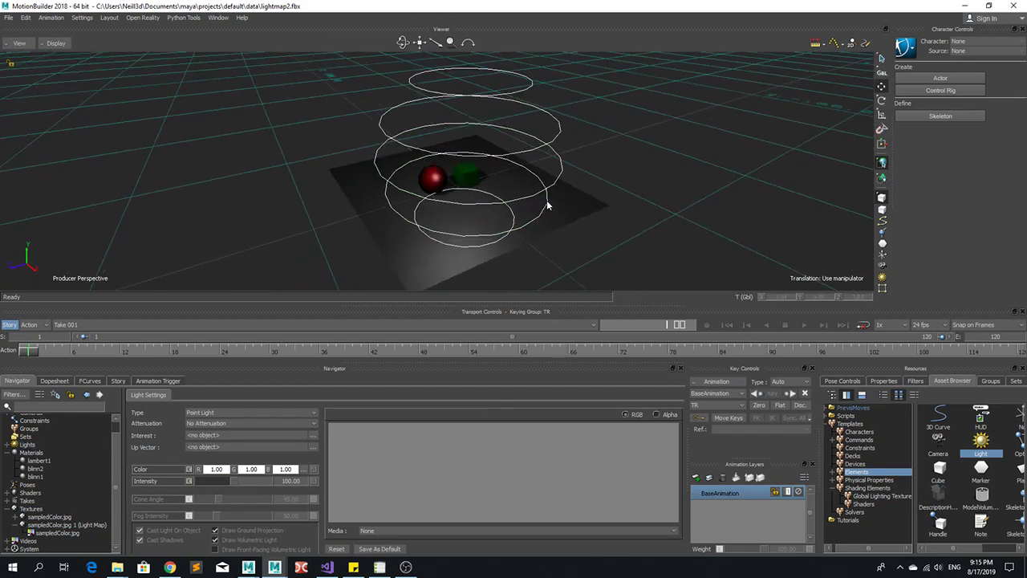
- Start a new empty scene, discarding the current light map scene
{"action": "left_click", "coordinate": [9, 17]}
{"action": "left_click", "coordinate": [24, 26]}
{"action": "left_click", "coordinate": [517, 315]}
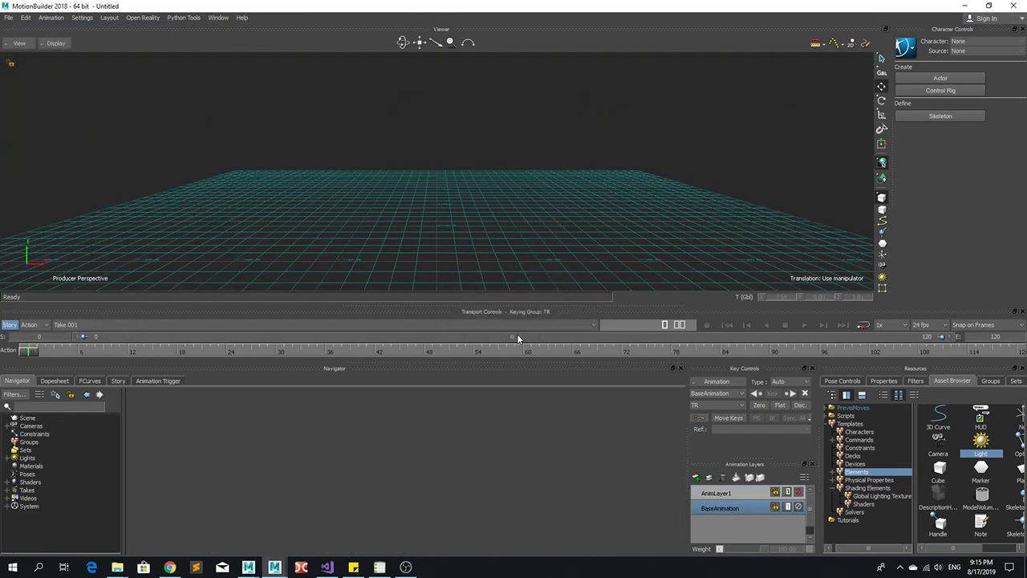
- Switch to Maya, start a new scene without saving, and close the Transfer Maps and Outliner windows
{"action": "left_click", "coordinate": [248, 567]}
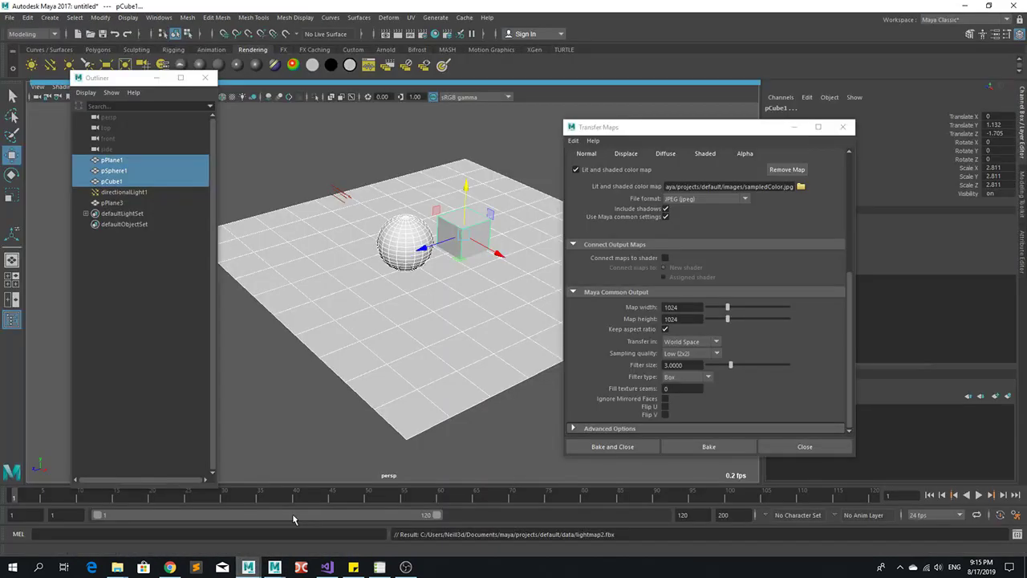
{"action": "left_click", "coordinate": [10, 17]}
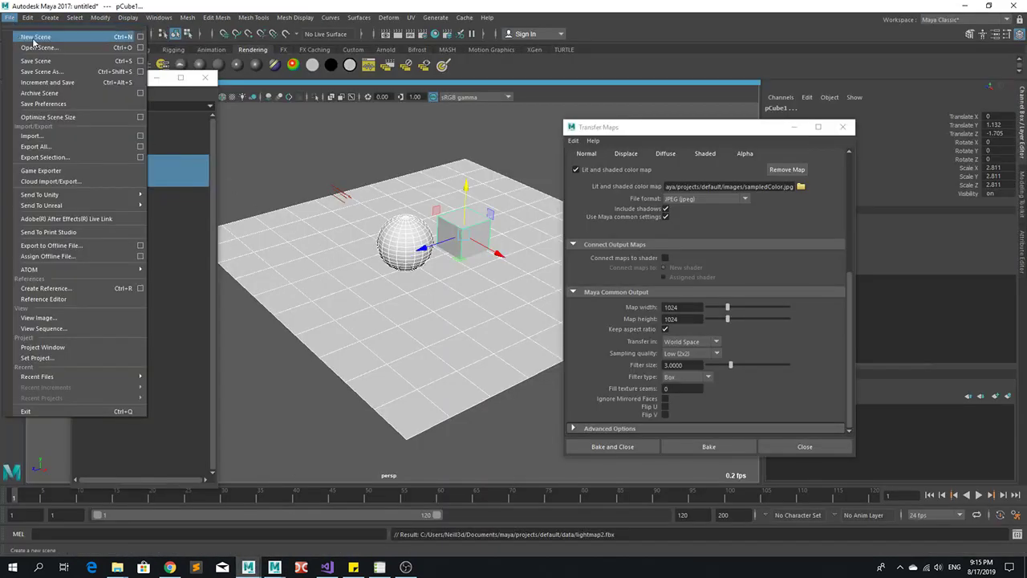
{"action": "left_click", "coordinate": [35, 37]}
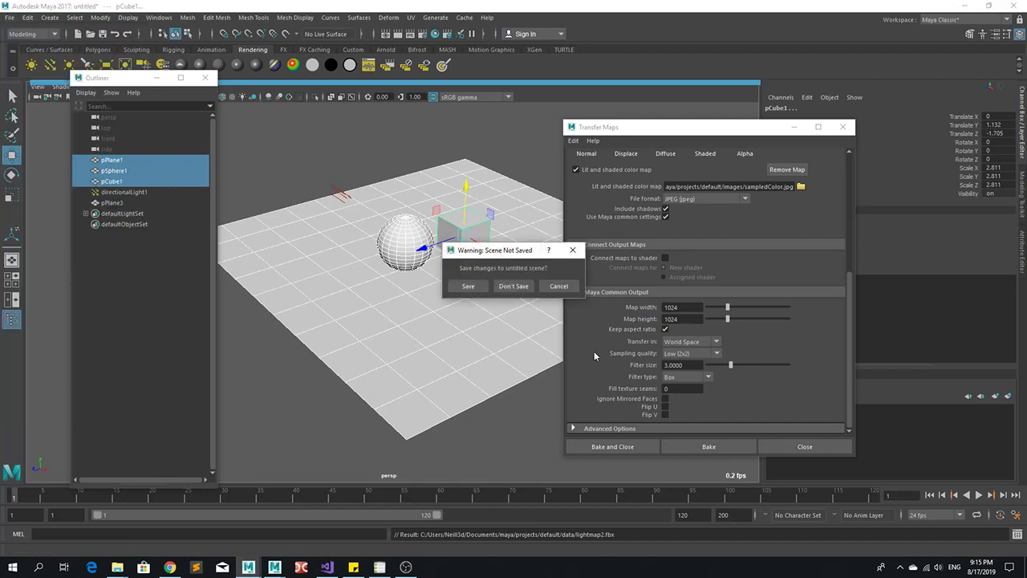
{"action": "left_click", "coordinate": [514, 286]}
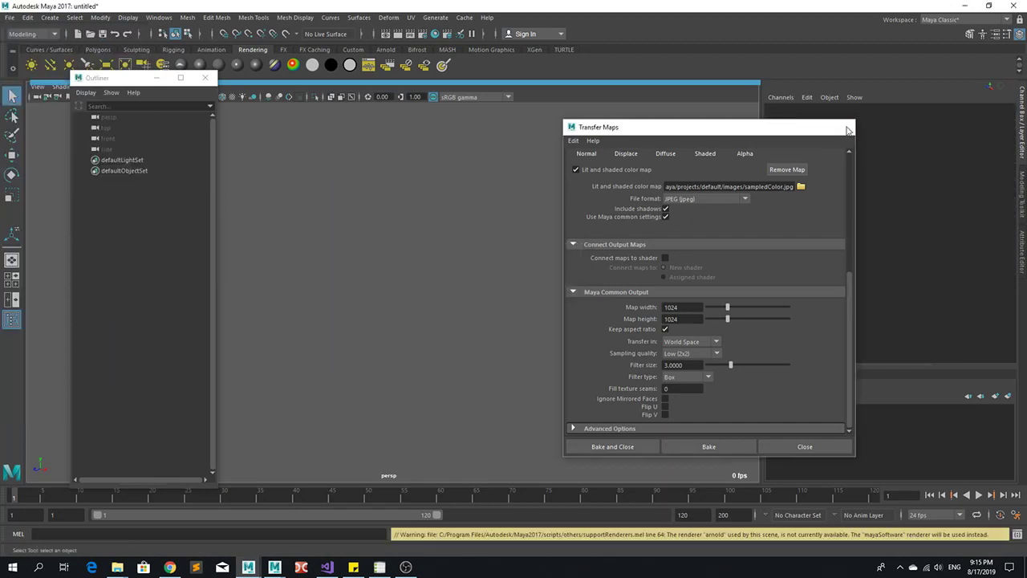
{"action": "left_click", "coordinate": [843, 127]}
{"action": "left_click", "coordinate": [205, 77]}
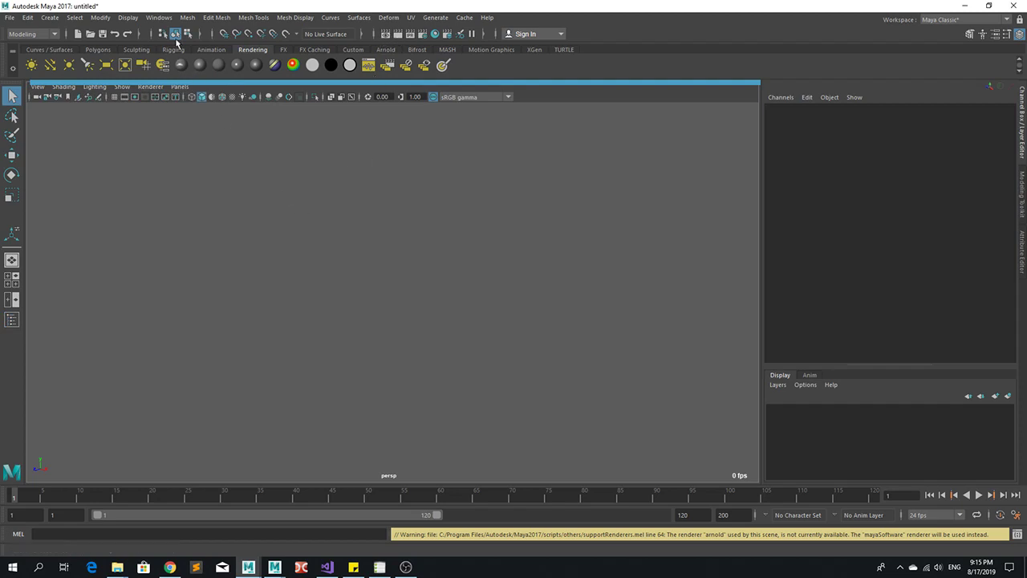
- Switch to the Rendering menu set and display the grid in the perspective view
{"action": "left_click", "coordinate": [36, 33]}
{"action": "left_click", "coordinate": [31, 89]}
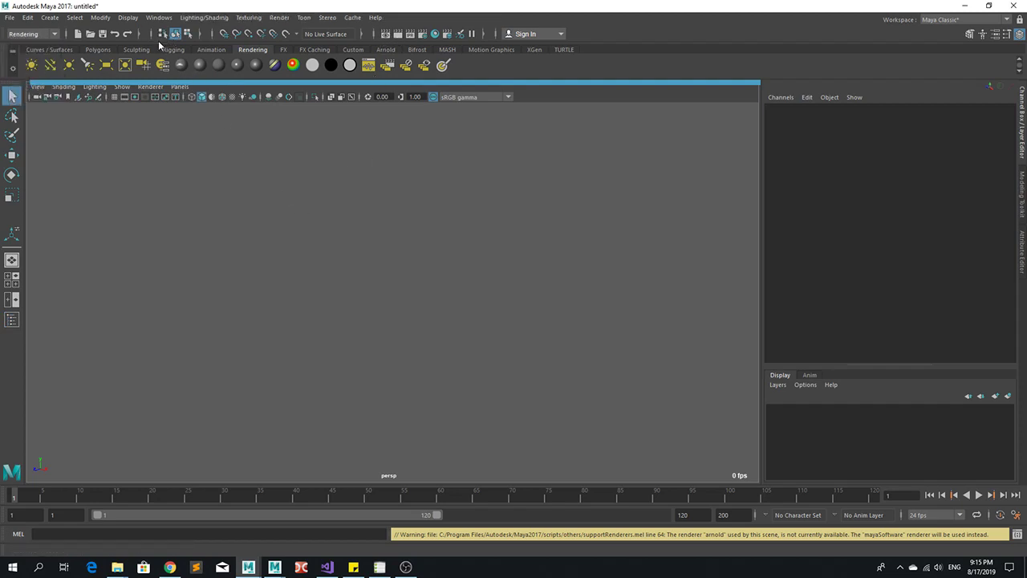
{"action": "left_click", "coordinate": [204, 17]}
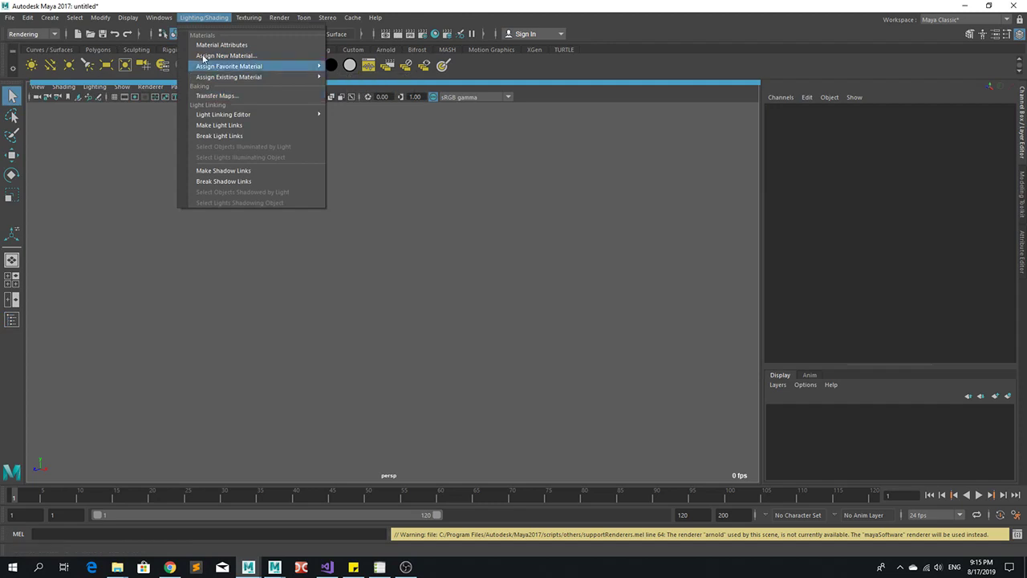
{"action": "left_click", "coordinate": [211, 18]}
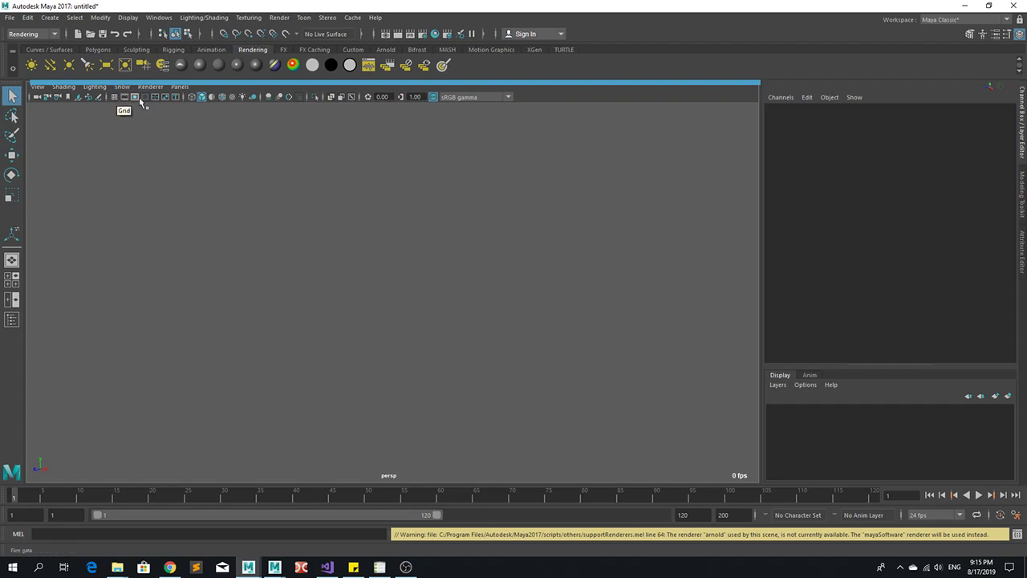
{"action": "left_click", "coordinate": [115, 97]}
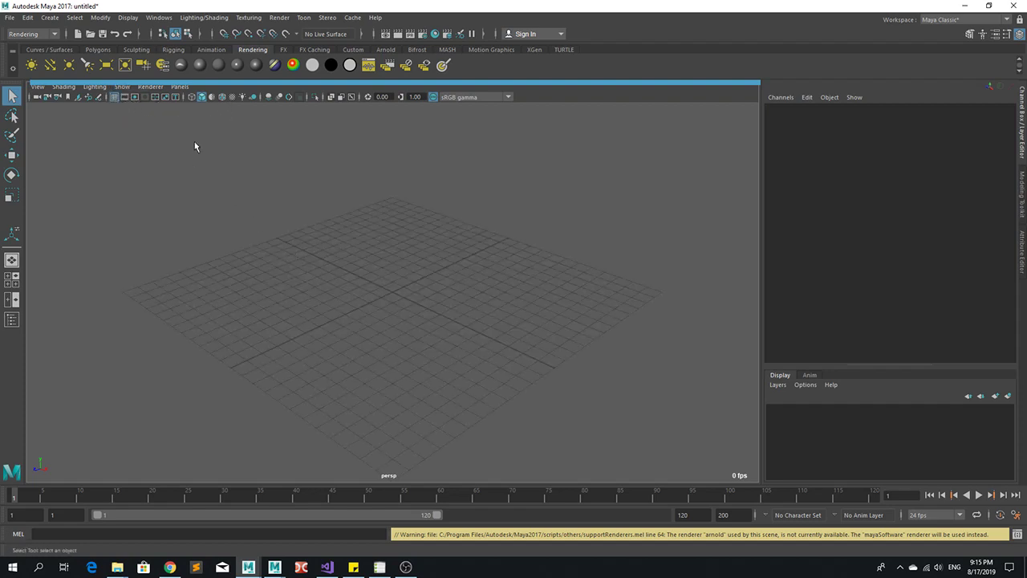
- Create a polygon plane at the origin and scale it uniformly to about 30.5
{"action": "left_click", "coordinate": [99, 49]}
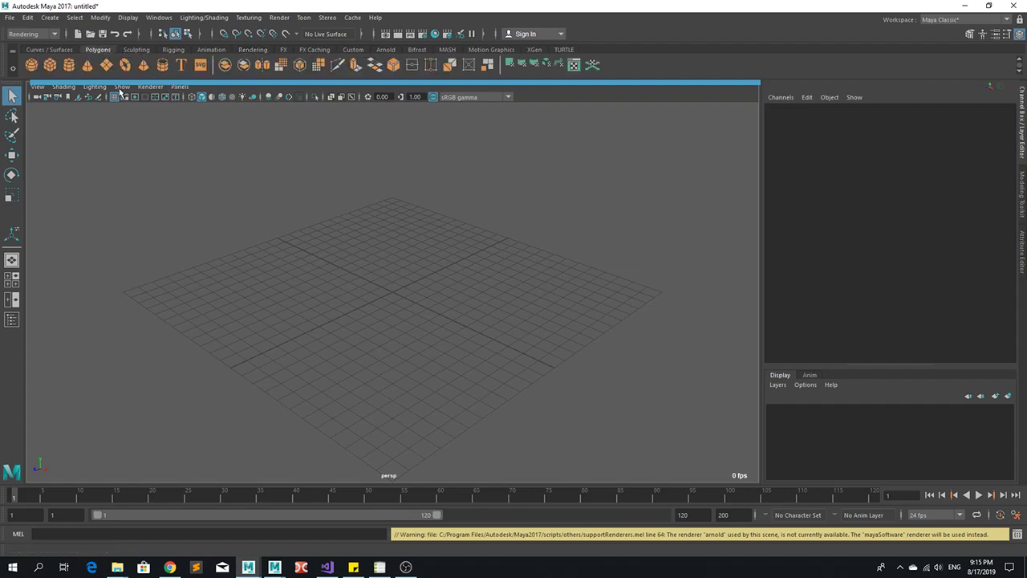
{"action": "left_click", "coordinate": [106, 64]}
{"action": "key", "text": "r"}
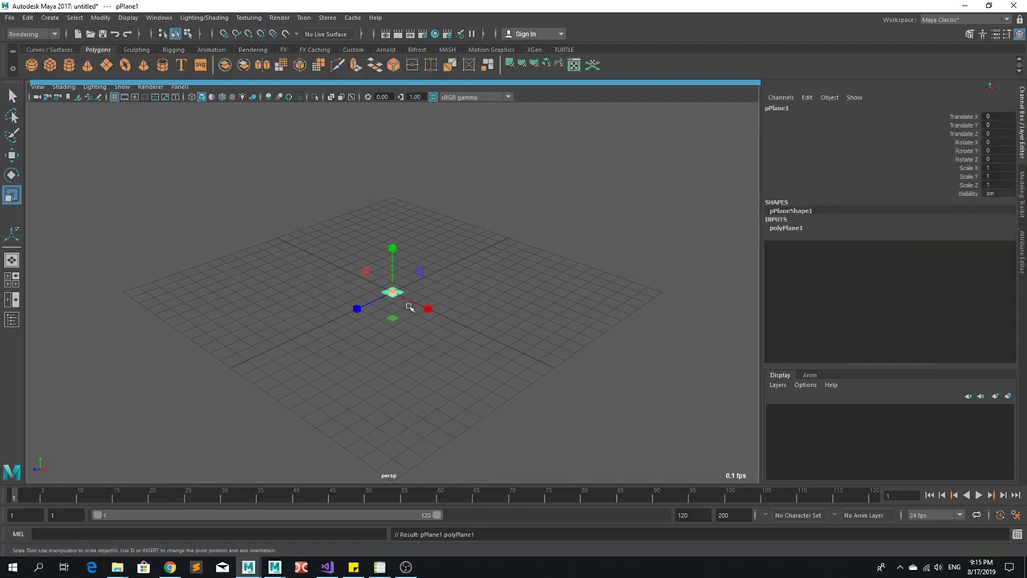
{"action": "left_click_drag", "start_coordinate": [393, 294], "coordinate": [724, 210]}
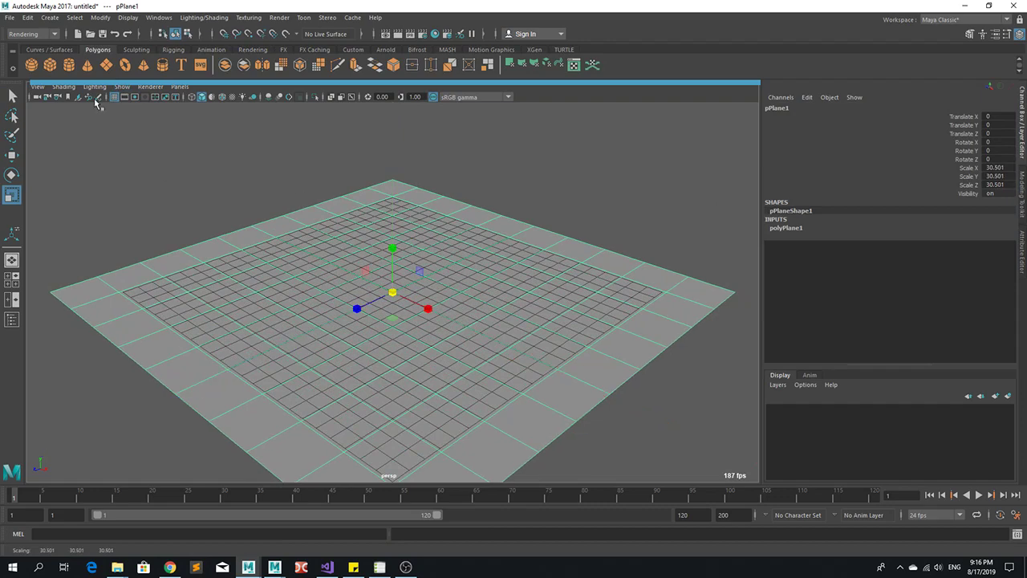
- Create a polygon sphere, move it to about Y 3.7, Z 8.2, and scale it uniformly to about 4.5
{"action": "left_click", "coordinate": [31, 64]}
{"action": "left_click_drag", "start_coordinate": [449, 330], "coordinate": [407, 311], "text": "alt"}
{"action": "key", "text": "w"}
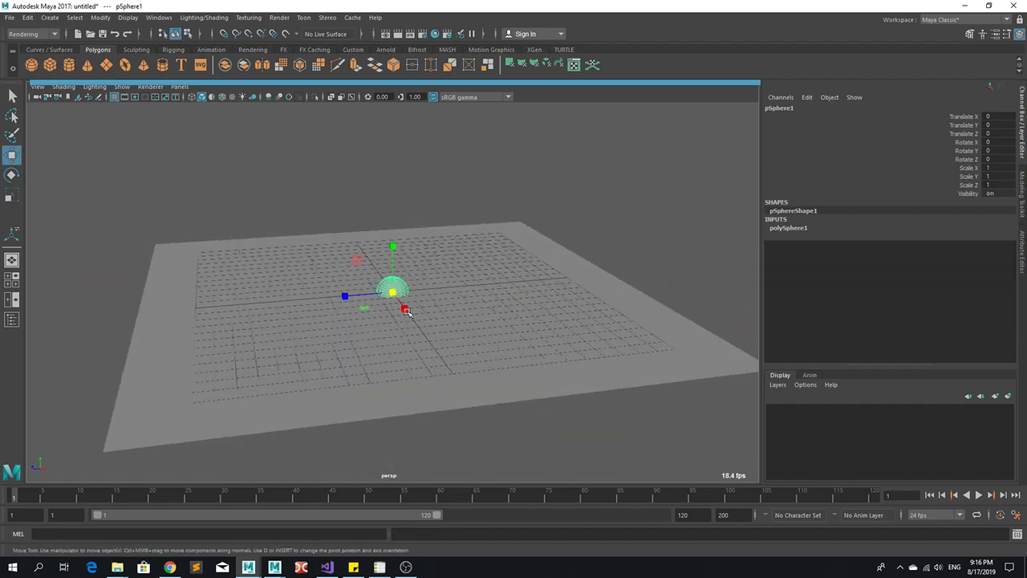
{"action": "left_click_drag", "start_coordinate": [355, 259], "coordinate": [209, 210]}
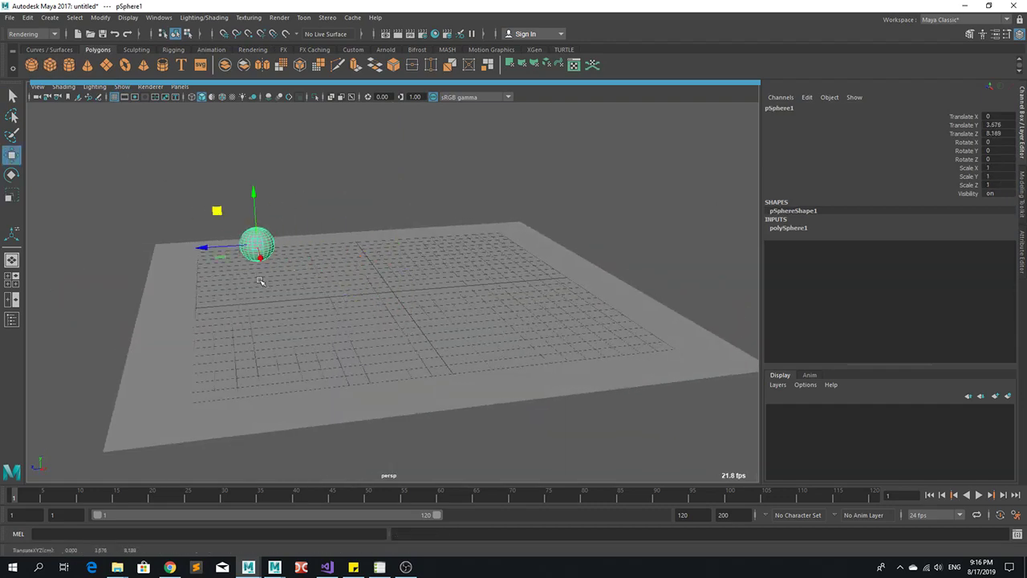
{"action": "key", "text": "r"}
{"action": "left_click_drag", "start_coordinate": [255, 245], "coordinate": [366, 231]}
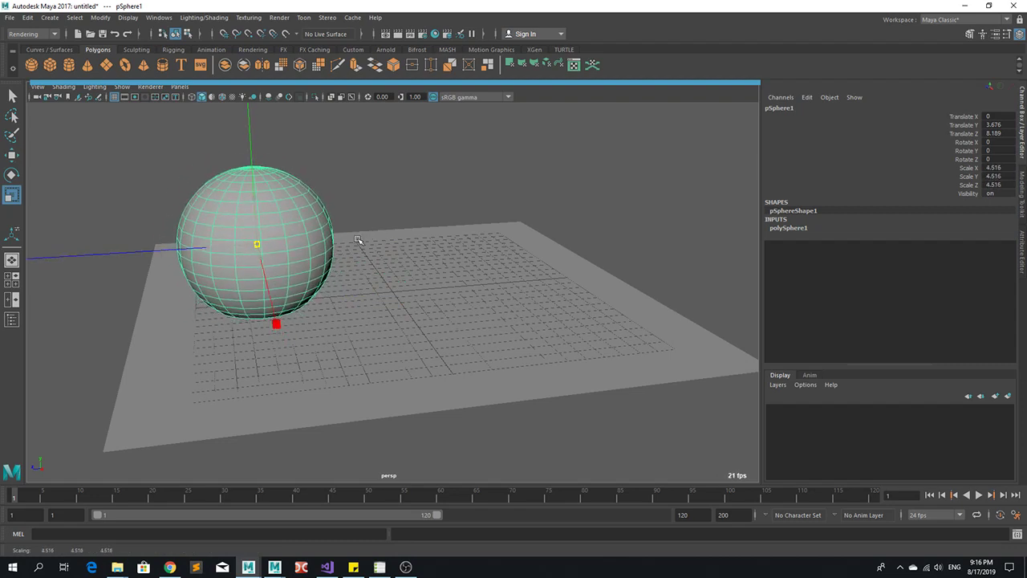
- Create a polygon cube, scale it uniformly to about 8.2, and move it to about Y 3.3, Z -3.1
{"action": "left_click", "coordinate": [50, 64]}
{"action": "left_click_drag", "start_coordinate": [393, 291], "coordinate": [482, 286]}
{"action": "key", "text": "w"}
{"action": "left_click_drag", "start_coordinate": [357, 259], "coordinate": [343, 277]}
{"action": "right_click_drag", "start_coordinate": [343, 277], "coordinate": [321, 193], "text": "alt"}
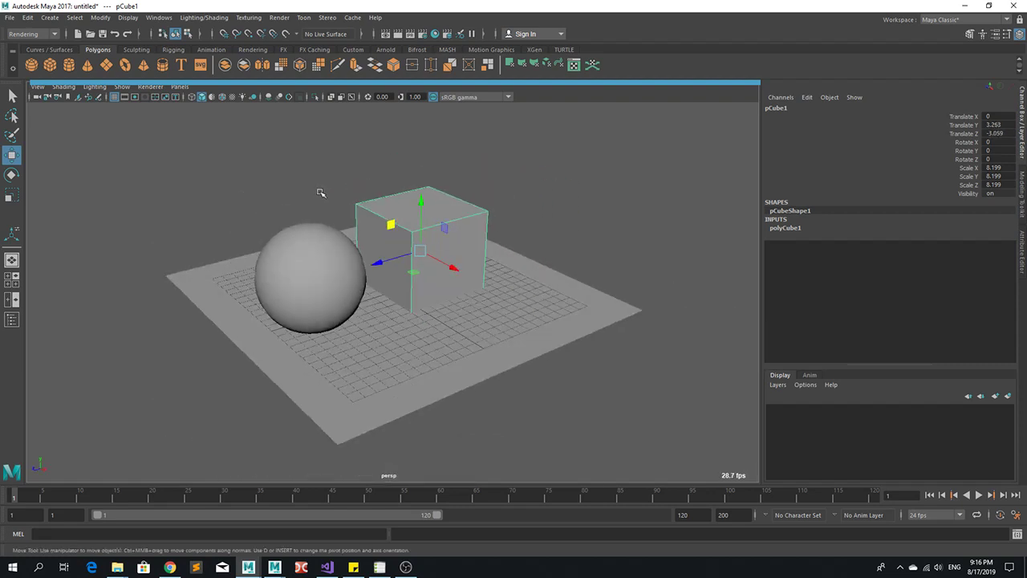
- Create a directional light at about Y 12.3, Z 16 and rotate it to about X -37, Y 11.8, Z 17.4
{"action": "left_click", "coordinate": [136, 49]}
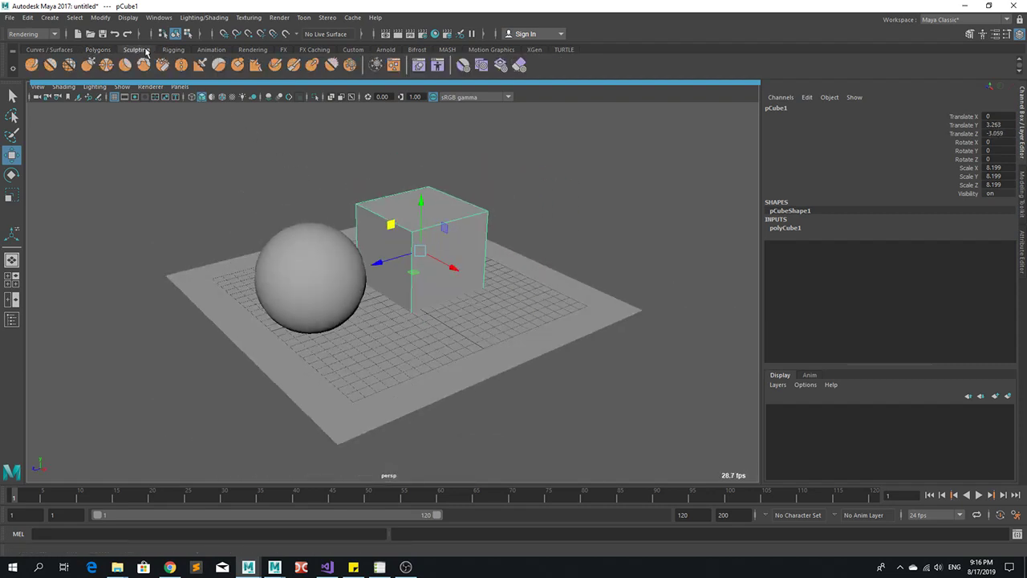
{"action": "left_click", "coordinate": [253, 50]}
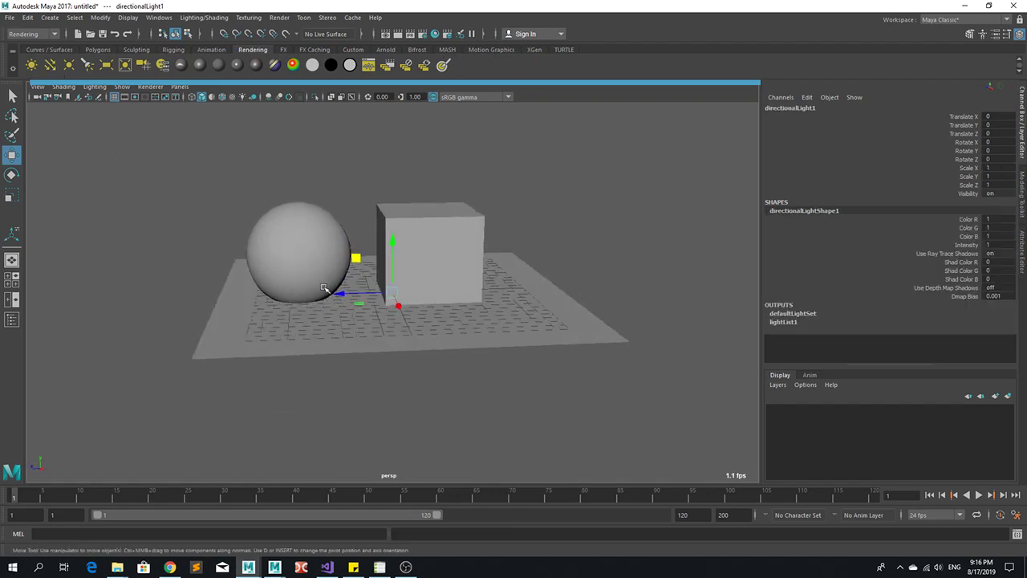
{"action": "middle_click_drag", "start_coordinate": [320, 286], "coordinate": [233, 219]}
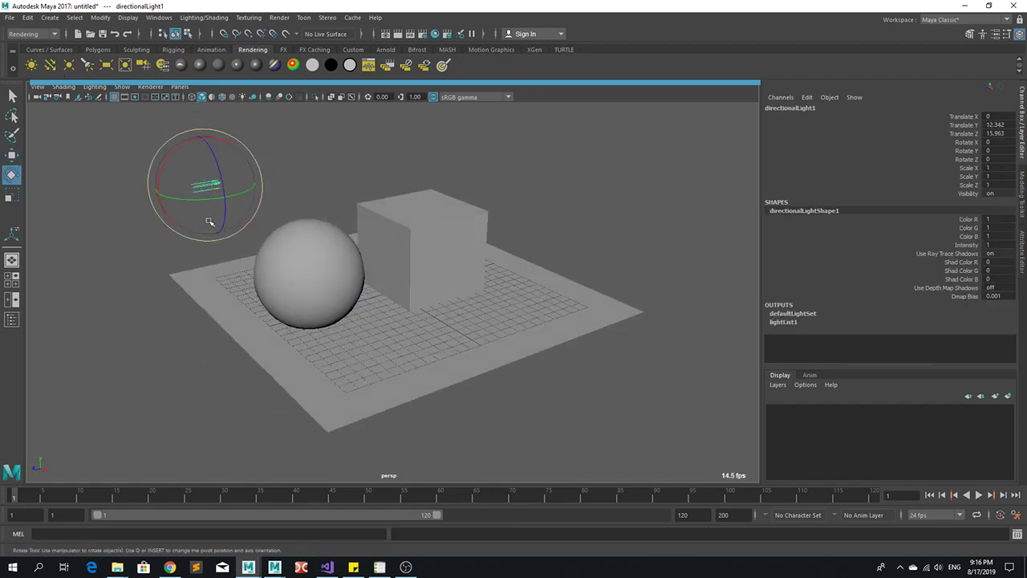
{"action": "left_click_drag", "start_coordinate": [207, 222], "coordinate": [224, 169]}
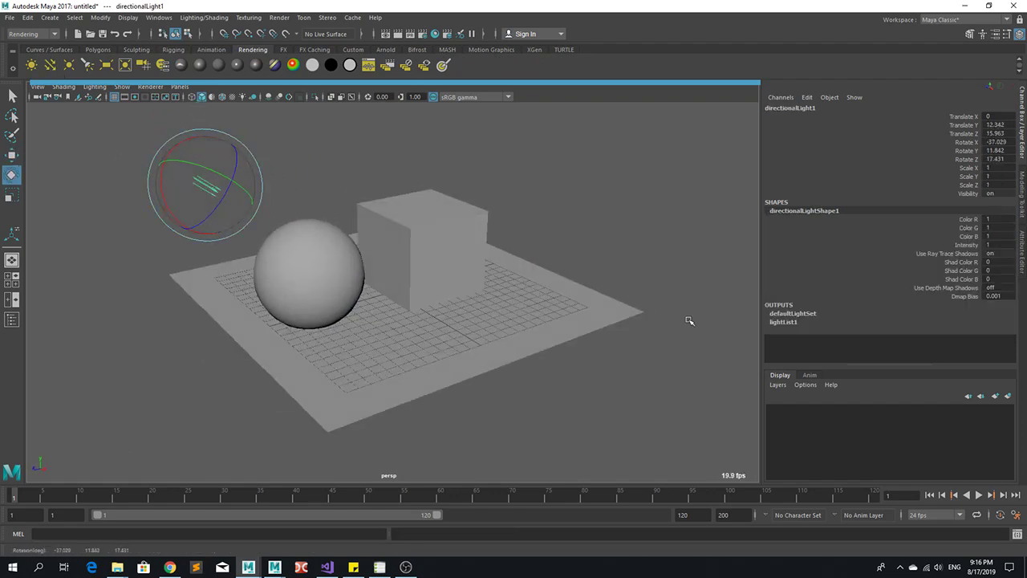
- Give the directional light depth map shadows with a light gray shadow color and 1024 resolution, and render the current frame
{"action": "left_click", "coordinate": [1022, 241]}
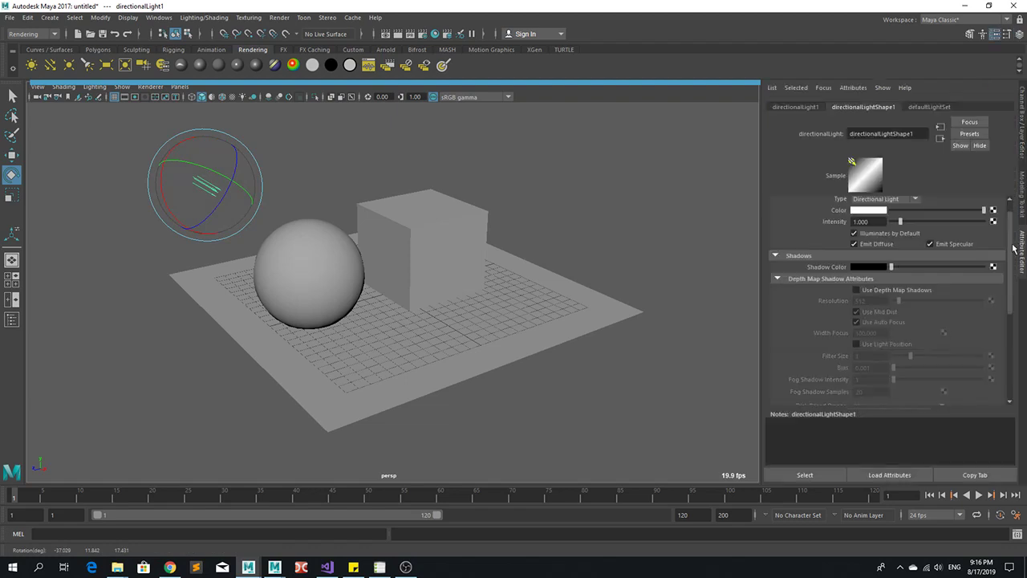
{"action": "left_click", "coordinate": [858, 291]}
{"action": "left_click_drag", "start_coordinate": [921, 268], "coordinate": [927, 268]}
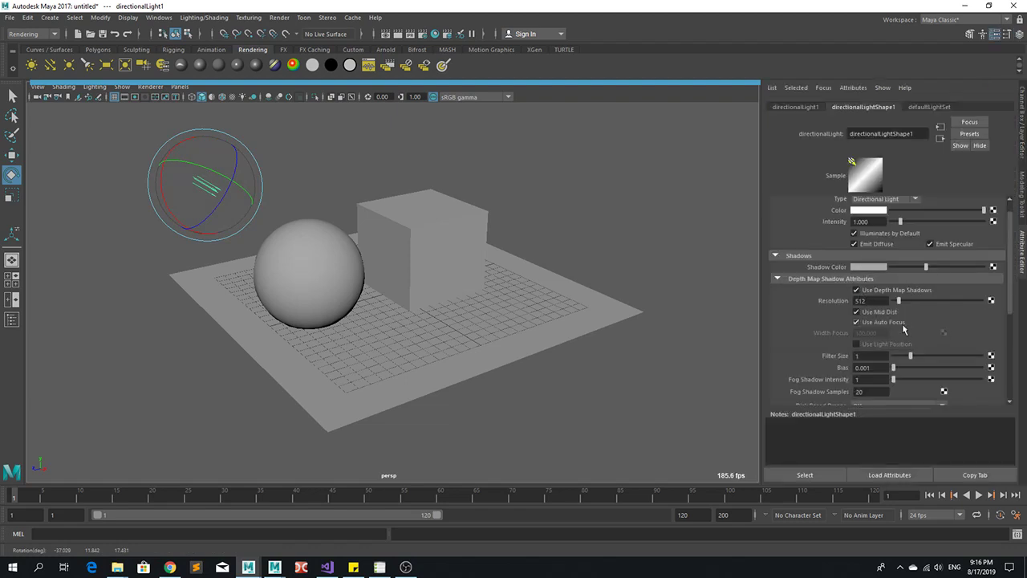
{"action": "double_click", "coordinate": [870, 300]}
{"action": "type", "text": "1024"}
{"action": "key", "text": "Return"}
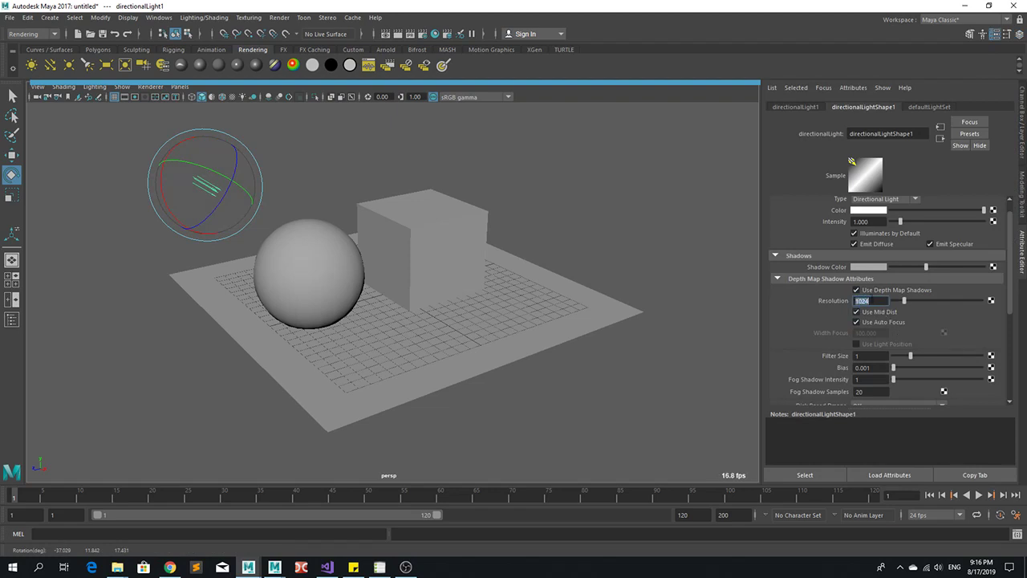
{"action": "left_click", "coordinate": [398, 34]}
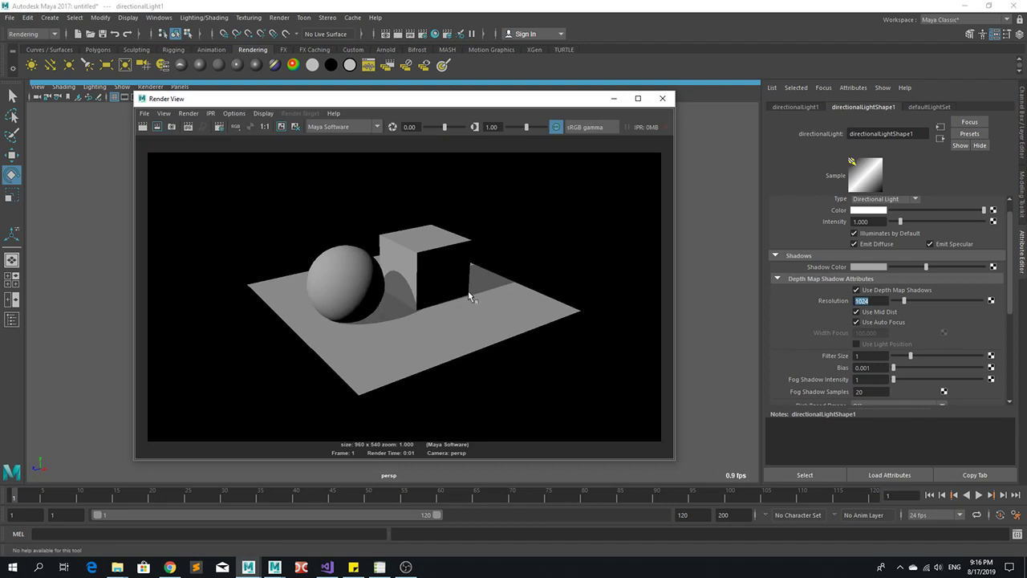
- Assign a new Blinn material to the cube and set its color to bright green, with a hue of about 123
{"action": "left_click", "coordinate": [662, 98]}
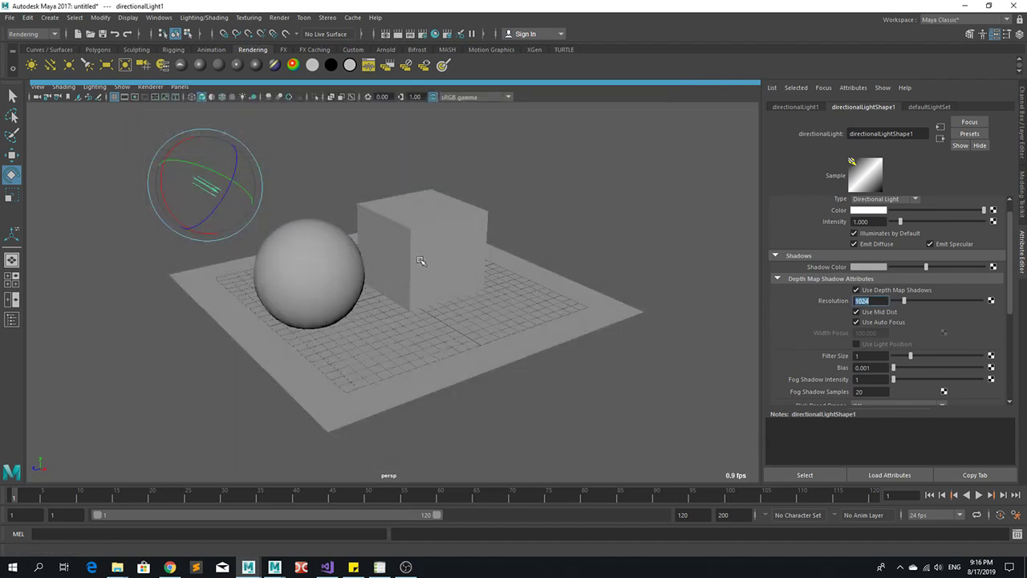
{"action": "left_click_drag", "start_coordinate": [418, 255], "coordinate": [388, 282], "text": "alt"}
{"action": "left_click", "coordinate": [429, 238]}
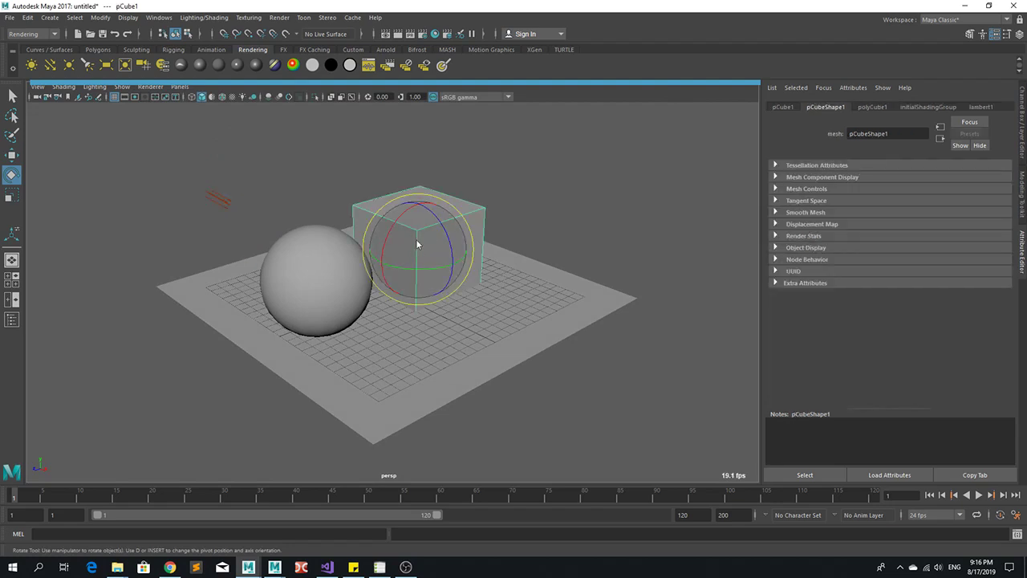
{"action": "right_click_drag", "start_coordinate": [417, 240], "coordinate": [419, 515]}
{"action": "left_click", "coordinate": [432, 332]}
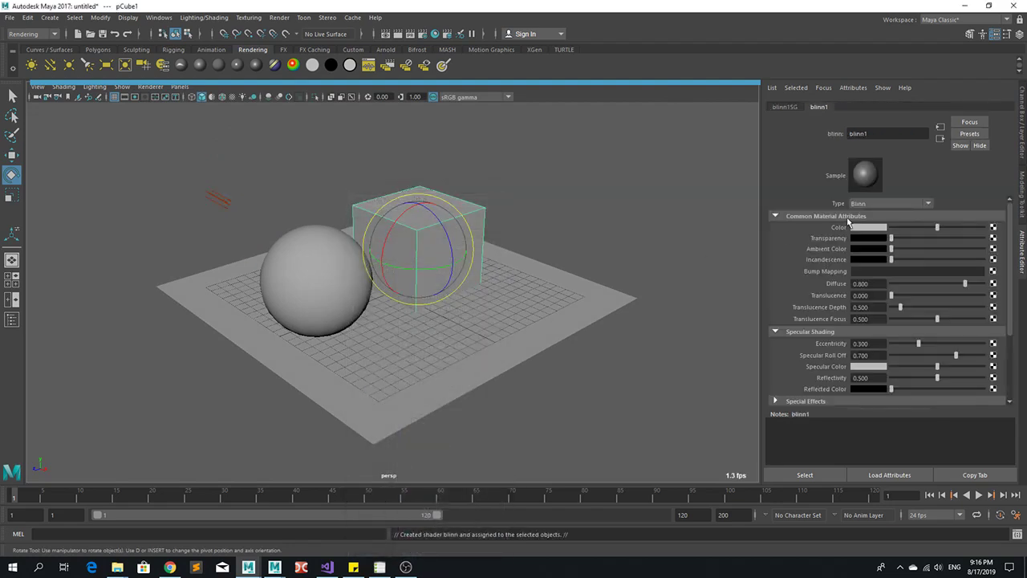
{"action": "left_click", "coordinate": [879, 228]}
{"action": "left_click_drag", "start_coordinate": [958, 244], "coordinate": [976, 255]}
{"action": "left_click", "coordinate": [951, 212]}
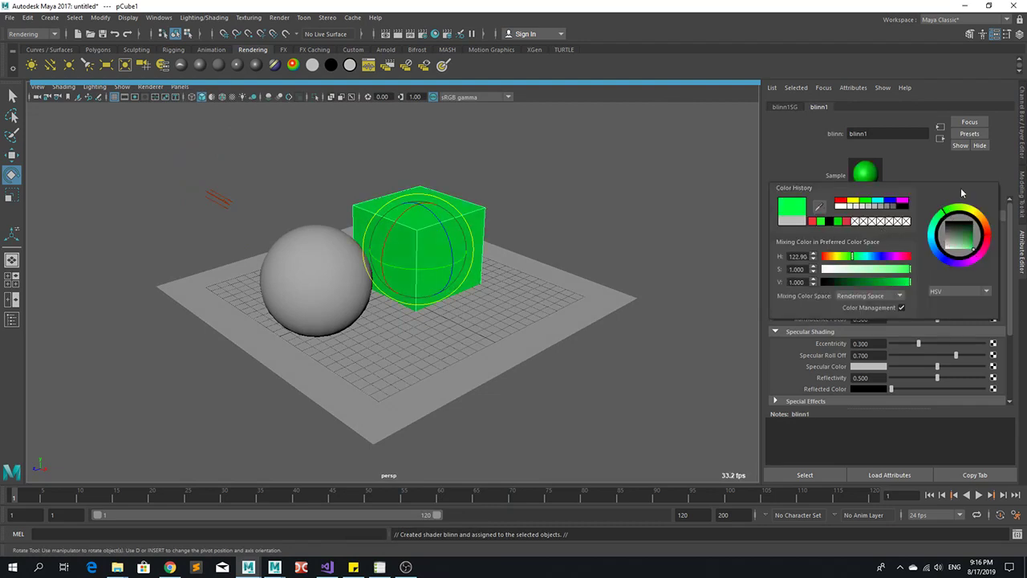
- Assign a new Blinn material to the sphere and set its color to red
{"action": "left_click", "coordinate": [325, 282]}
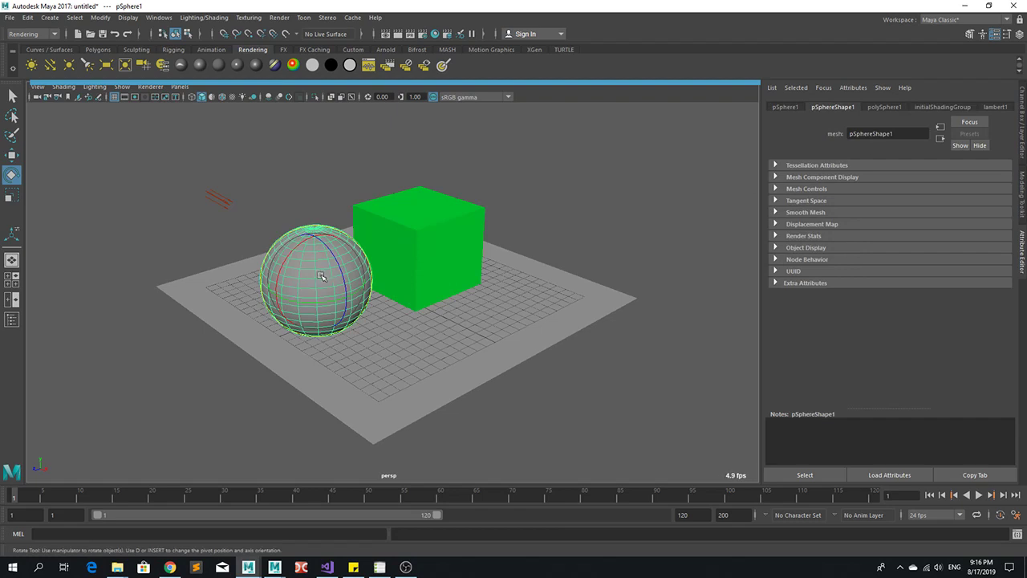
{"action": "right_click_drag", "start_coordinate": [317, 259], "coordinate": [297, 535]}
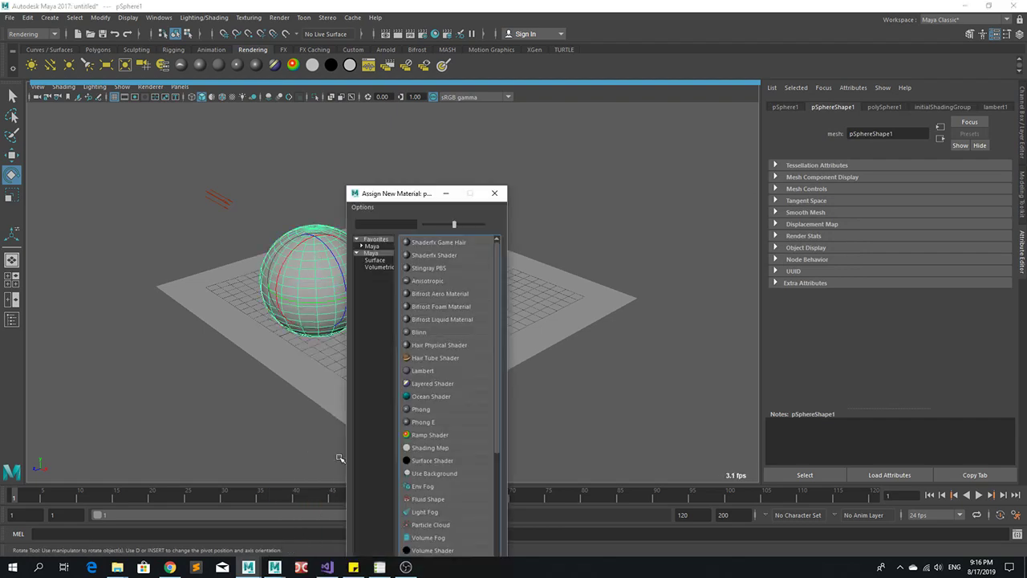
{"action": "left_click", "coordinate": [420, 333]}
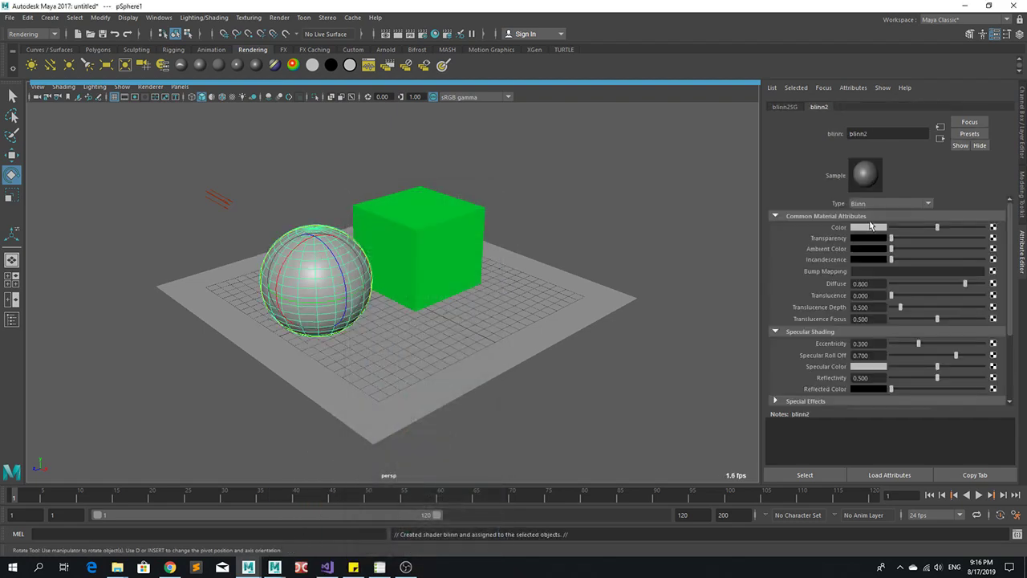
{"action": "left_click", "coordinate": [874, 232]}
{"action": "left_click", "coordinate": [962, 243]}
{"action": "left_click", "coordinate": [983, 241]}
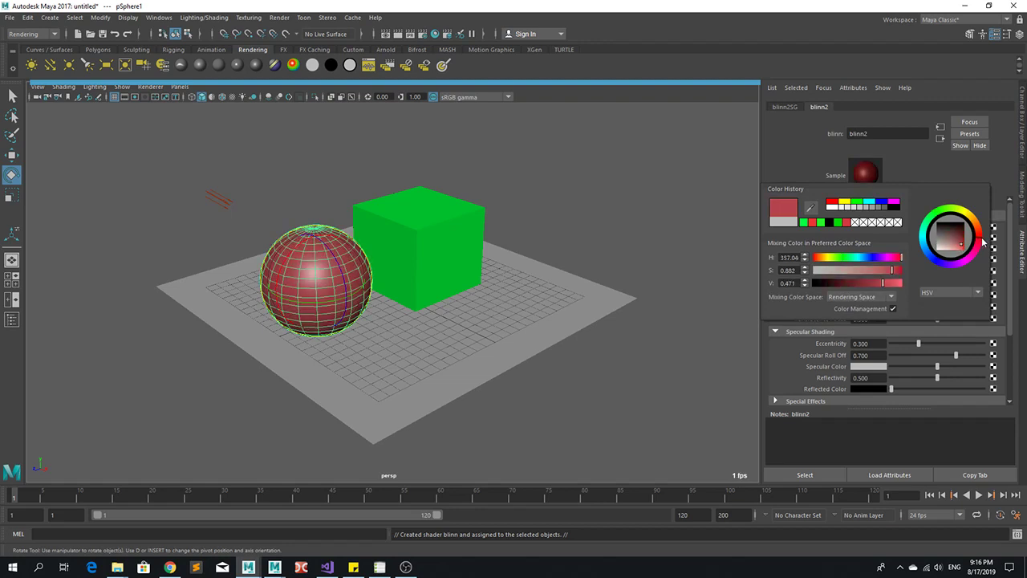
{"action": "left_click", "coordinate": [633, 224]}
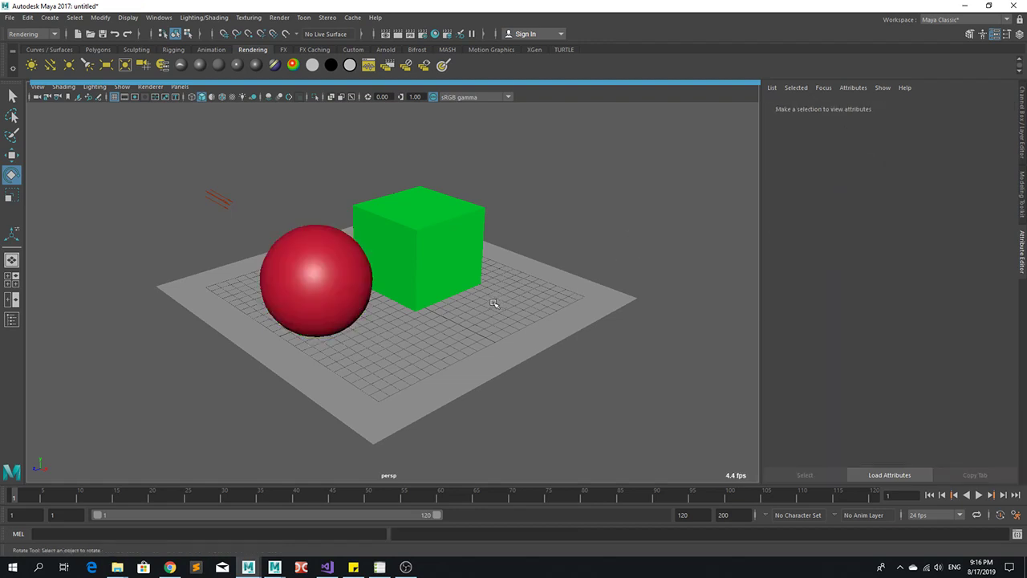
- Render the current frame from farther out to check the colored objects and their shadows, and close the render
{"action": "left_click_drag", "start_coordinate": [495, 300], "coordinate": [422, 310], "text": "alt"}
{"action": "scroll", "coordinate": [460, 298], "scroll_direction": "down", "scroll_amount": 4}
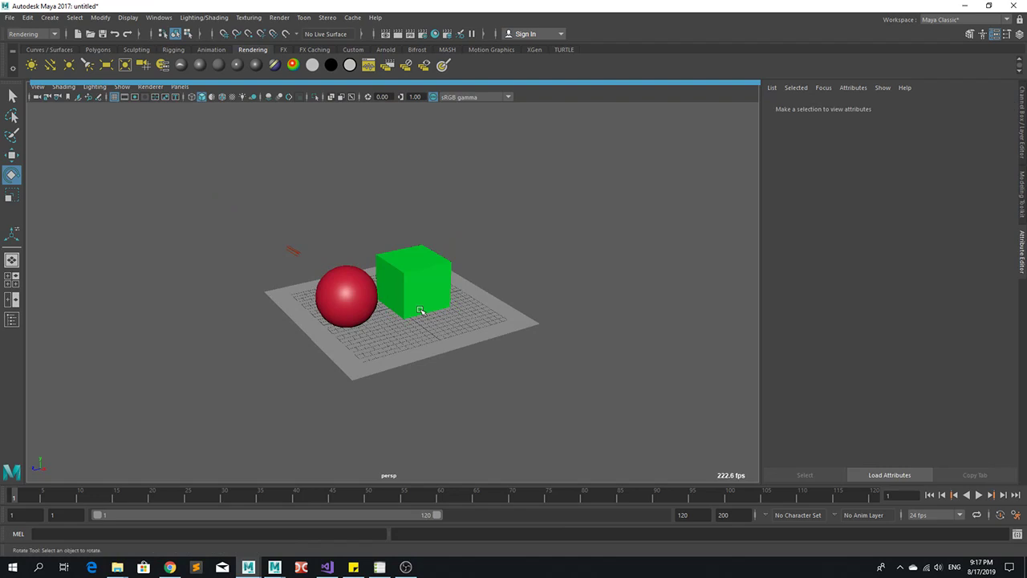
{"action": "left_click", "coordinate": [399, 34]}
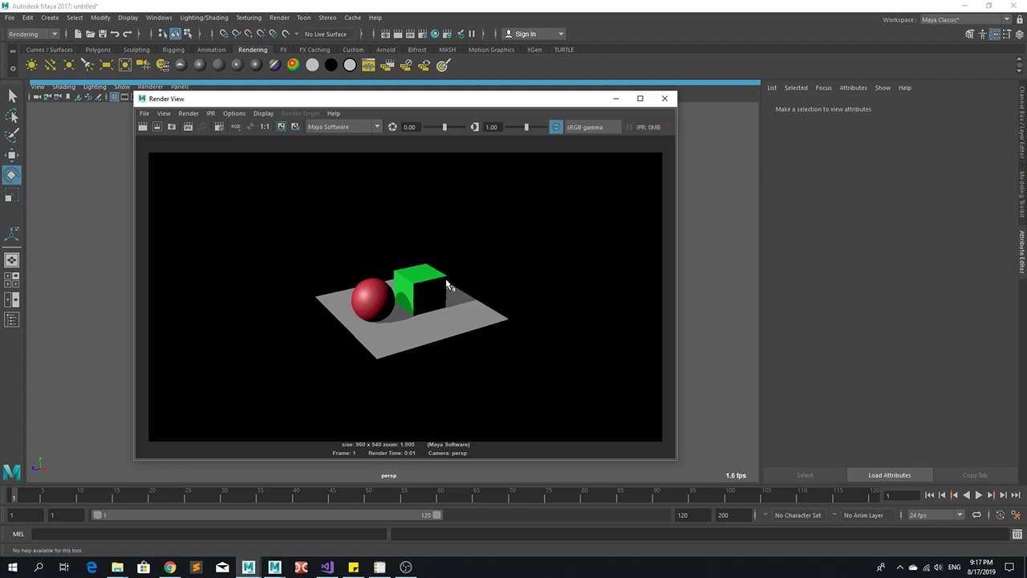
{"action": "left_click", "coordinate": [664, 97]}
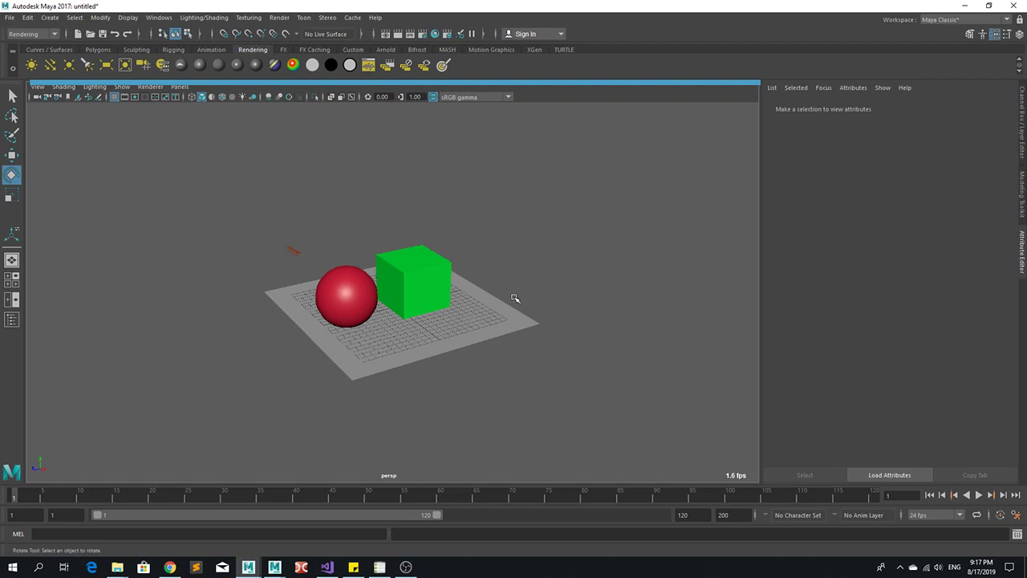
- Select the plane, sphere and cube together and open the UV Editor beside the 3D view
{"action": "left_click_drag", "start_coordinate": [329, 244], "coordinate": [438, 353]}
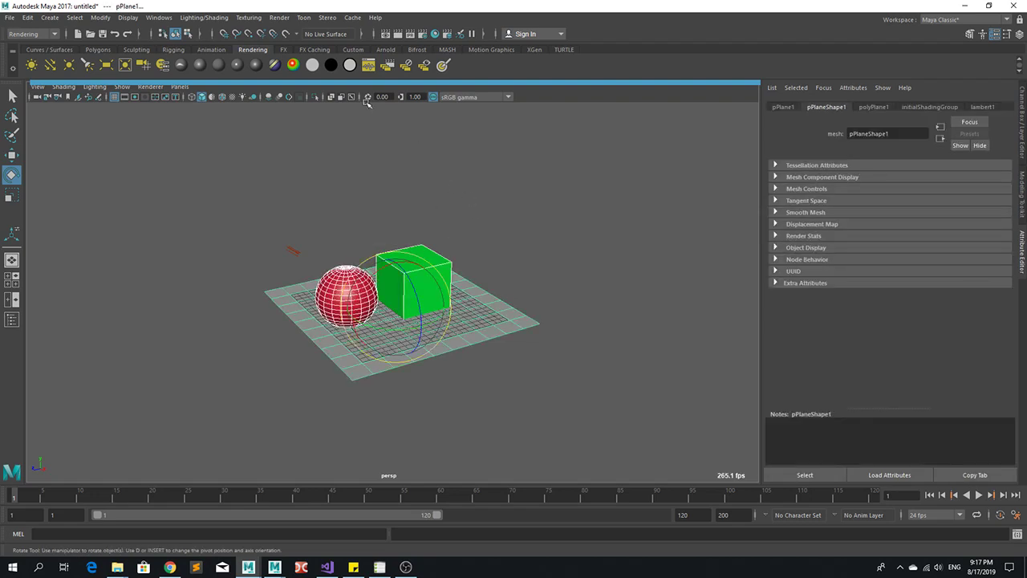
{"action": "left_click", "coordinate": [40, 35]}
{"action": "left_click", "coordinate": [22, 45]}
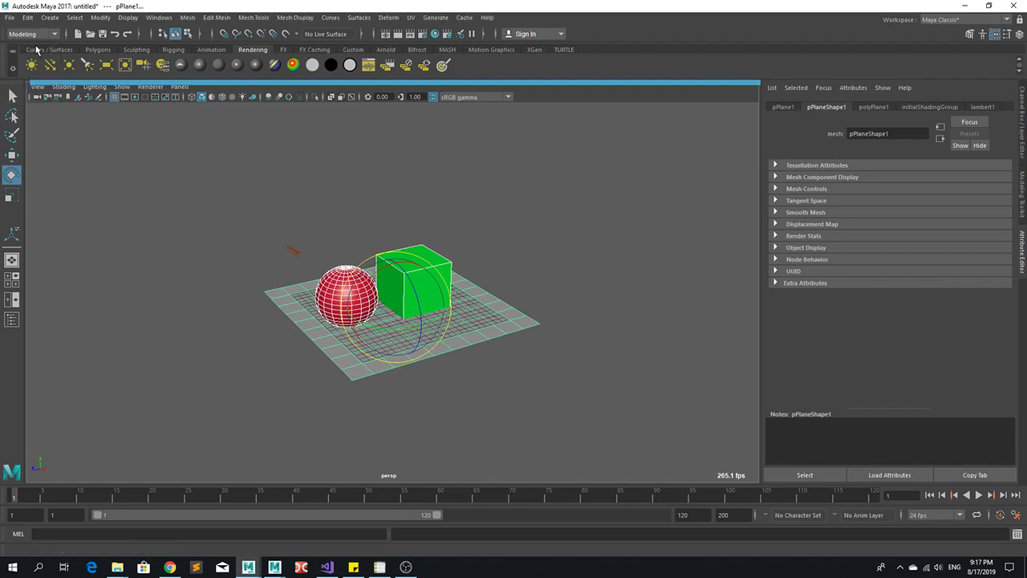
{"action": "left_click", "coordinate": [411, 18]}
{"action": "left_click", "coordinate": [436, 37]}
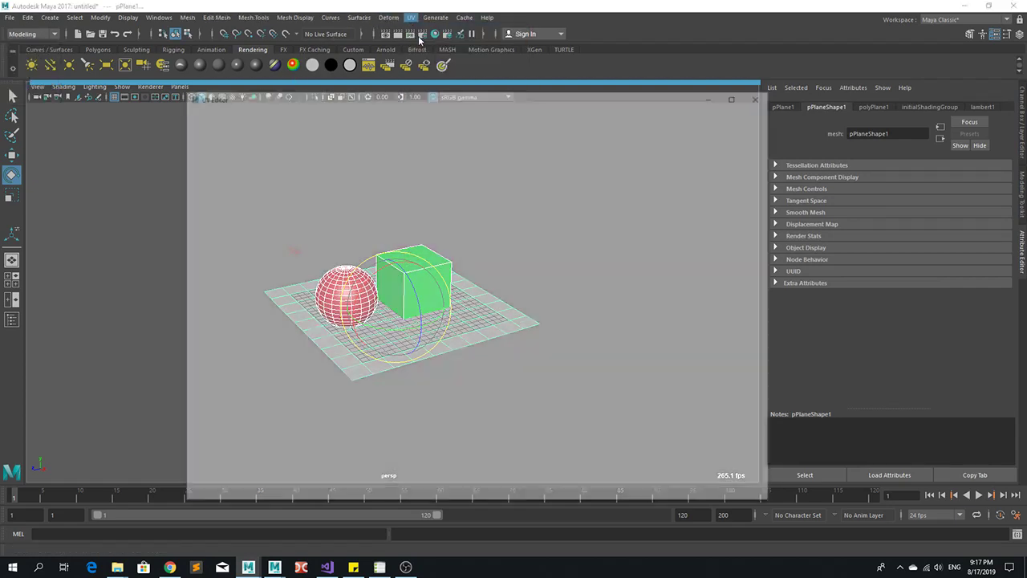
{"action": "left_click_drag", "start_coordinate": [478, 110], "coordinate": [771, 103]}
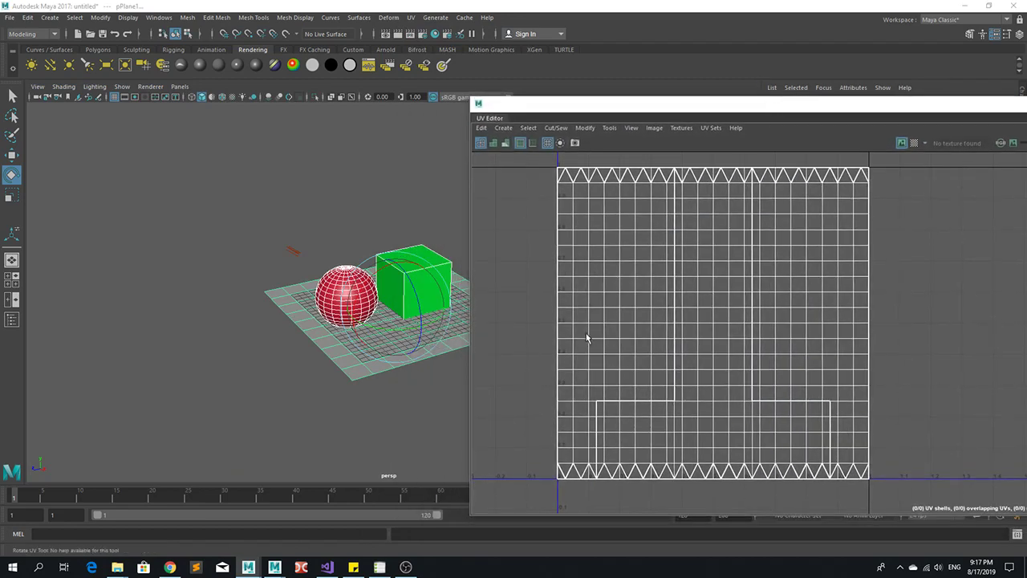
{"action": "scroll", "coordinate": [391, 294], "scroll_direction": "up", "scroll_amount": 4}
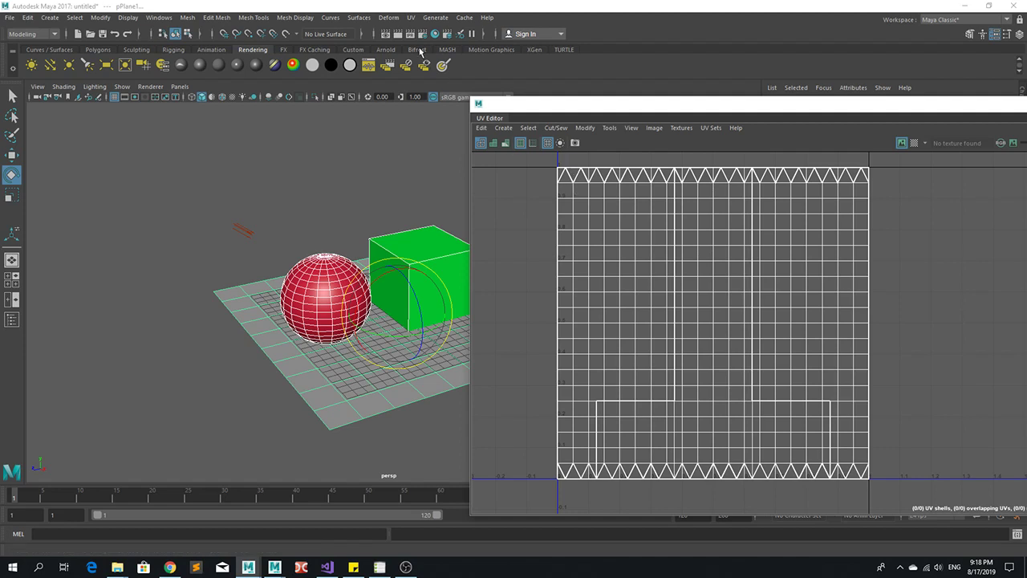
- Project automatic UVs with six planes onto the selected objects, creating a new UV set named uvLightmap
{"action": "left_click", "coordinate": [411, 17]}
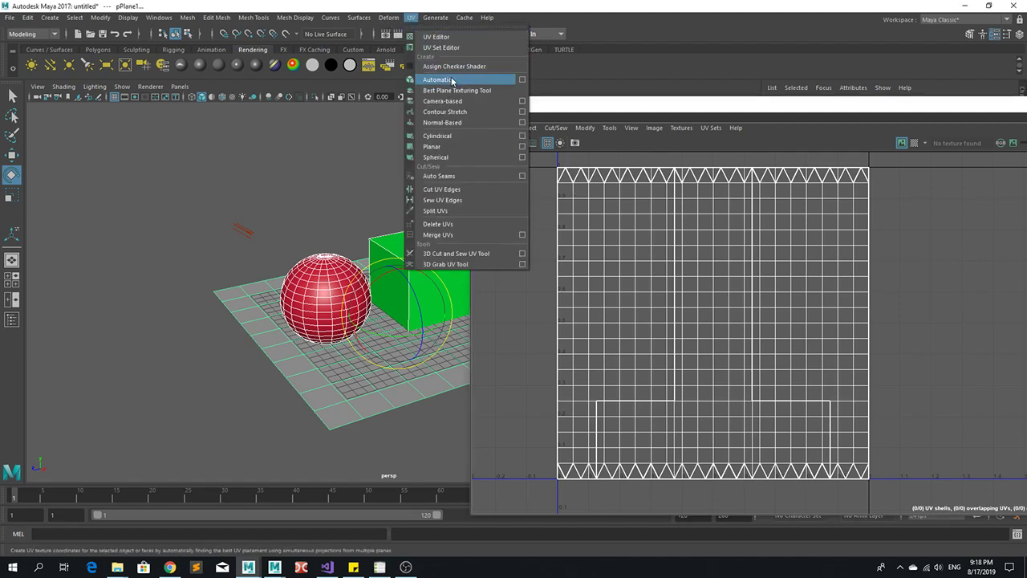
{"action": "left_click", "coordinate": [523, 80]}
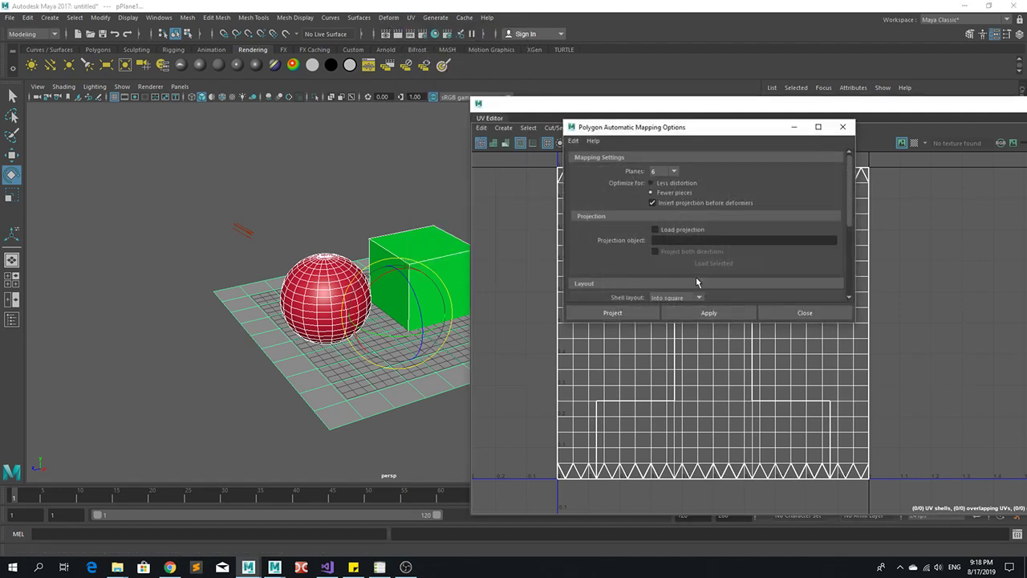
{"action": "scroll", "coordinate": [599, 255], "scroll_direction": "down", "scroll_amount": 5}
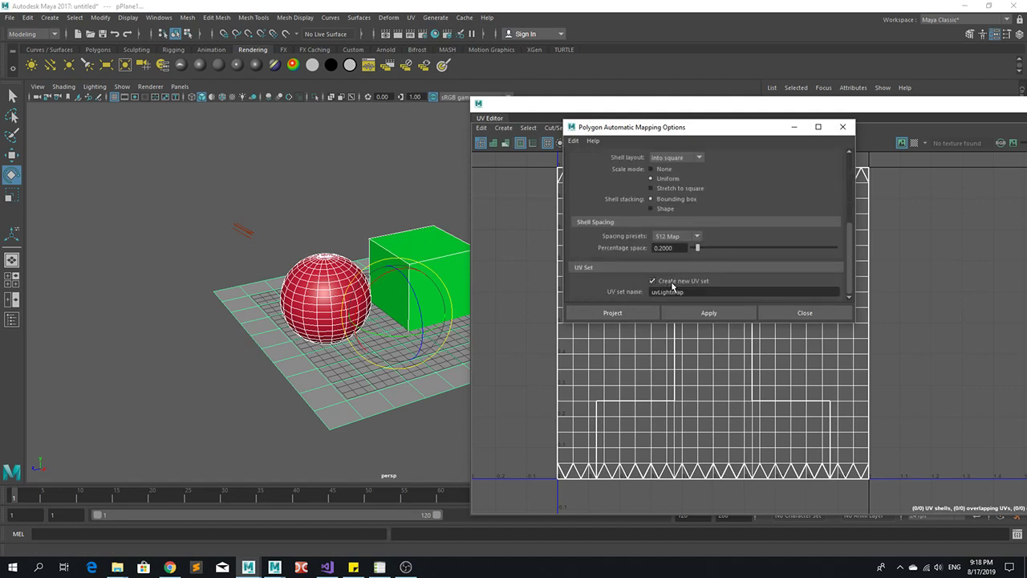
{"action": "left_click_drag", "start_coordinate": [694, 292], "coordinate": [654, 292]}
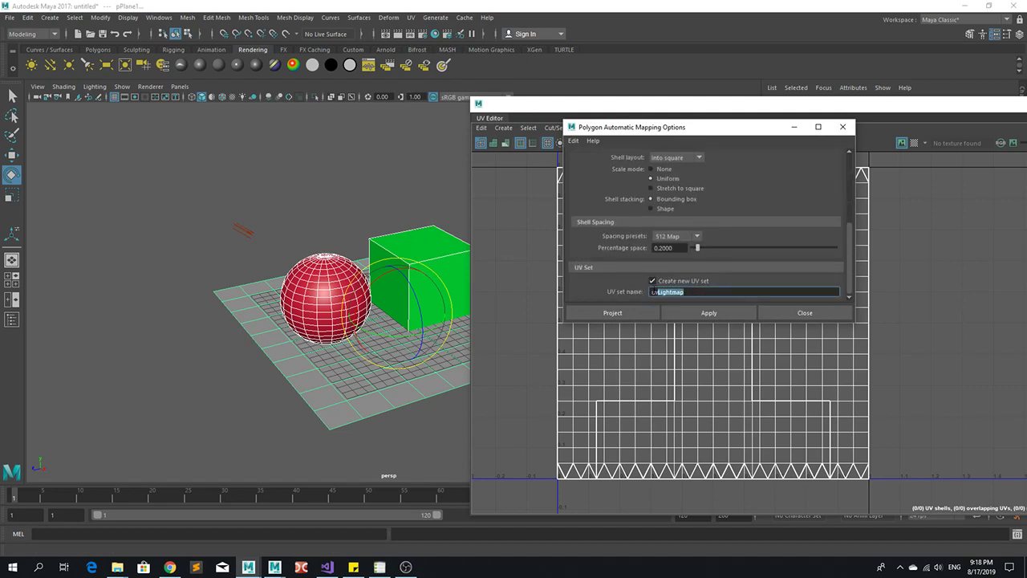
{"action": "left_click", "coordinate": [691, 294]}
{"action": "left_click", "coordinate": [608, 314]}
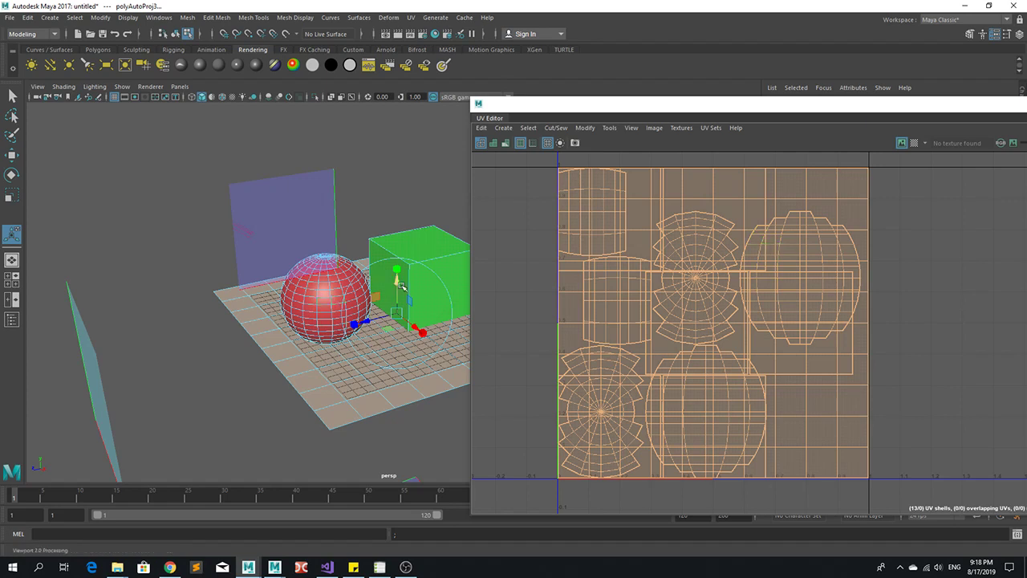
- Lay out the UV shells packed together without overlap, using a 1024 texture map size and 5-pixel shell padding, and check their spacing
{"action": "left_click", "coordinate": [586, 130]}
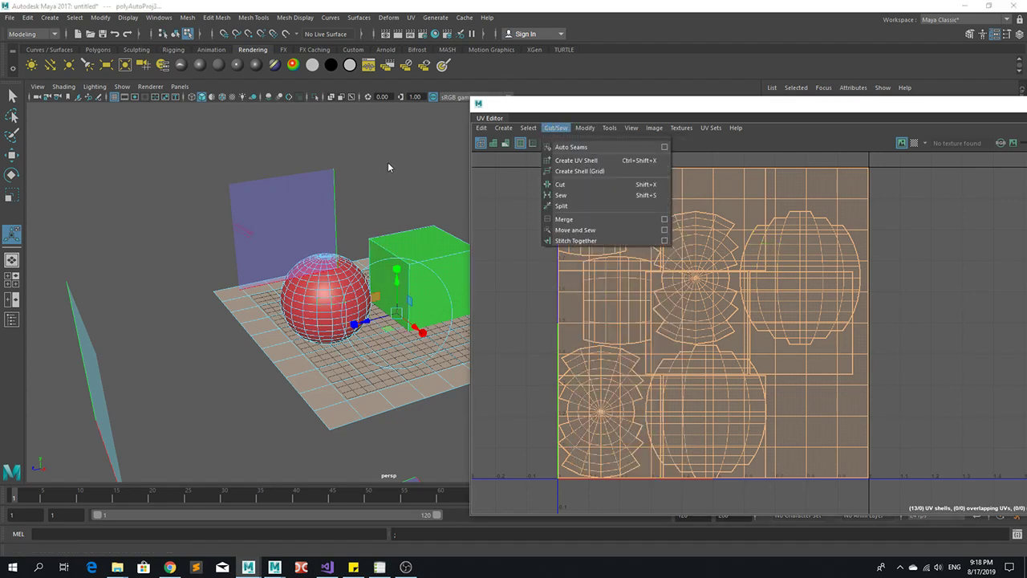
{"action": "middle_click_drag", "start_coordinate": [388, 191], "coordinate": [379, 174], "text": "alt"}
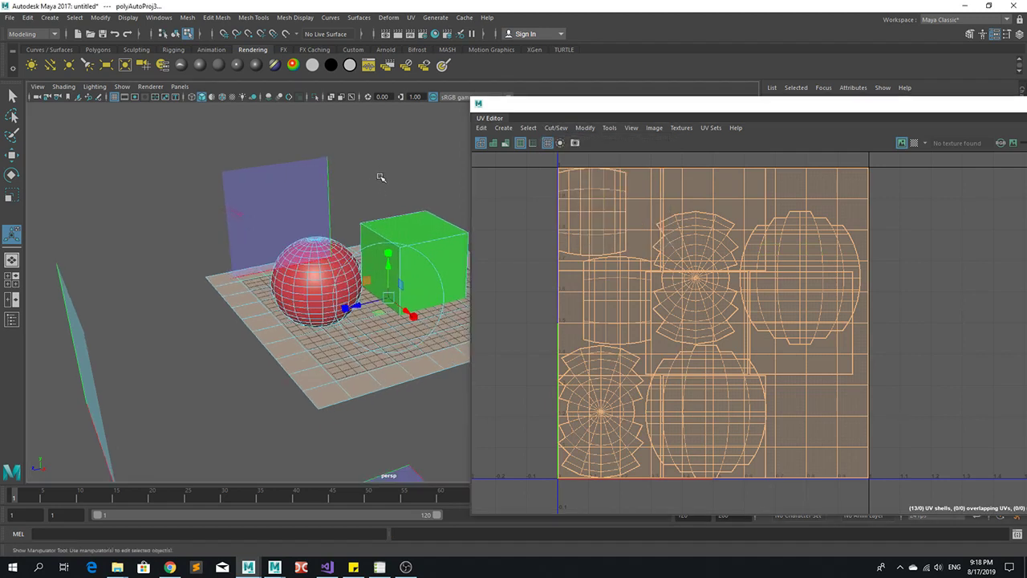
{"action": "key", "text": "w"}
{"action": "left_click", "coordinate": [590, 130]}
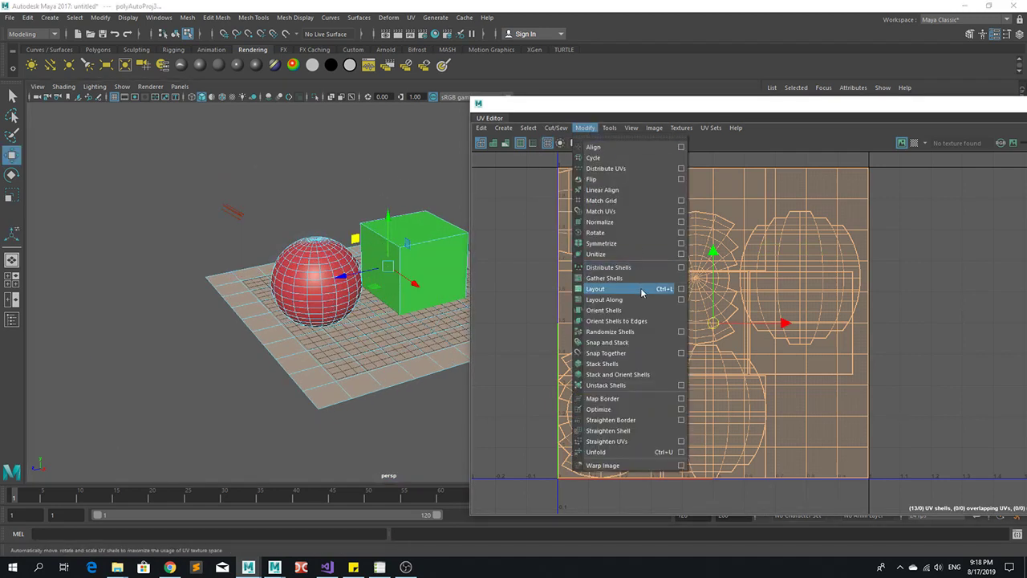
{"action": "left_click", "coordinate": [680, 289]}
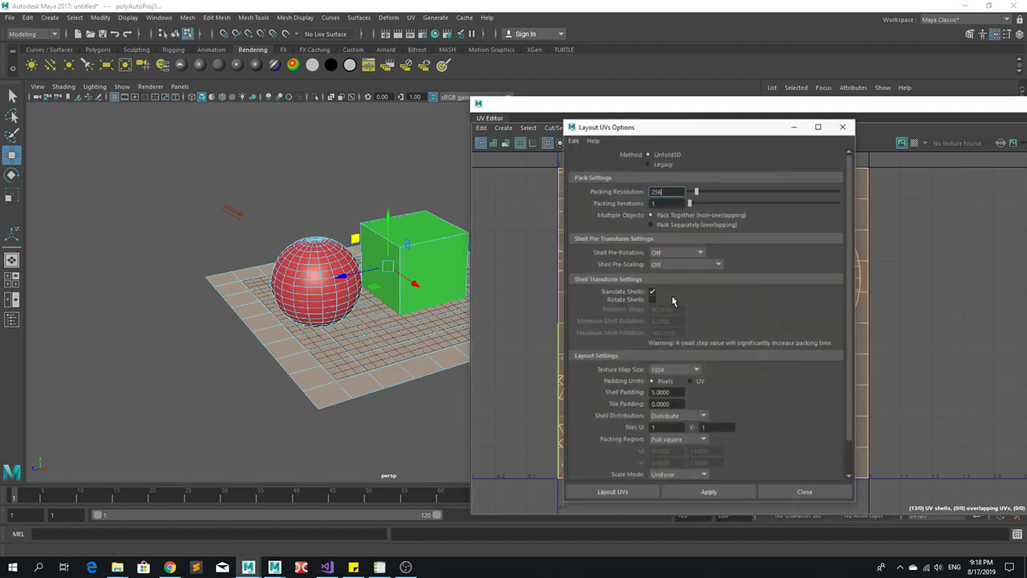
{"action": "left_click", "coordinate": [654, 394]}
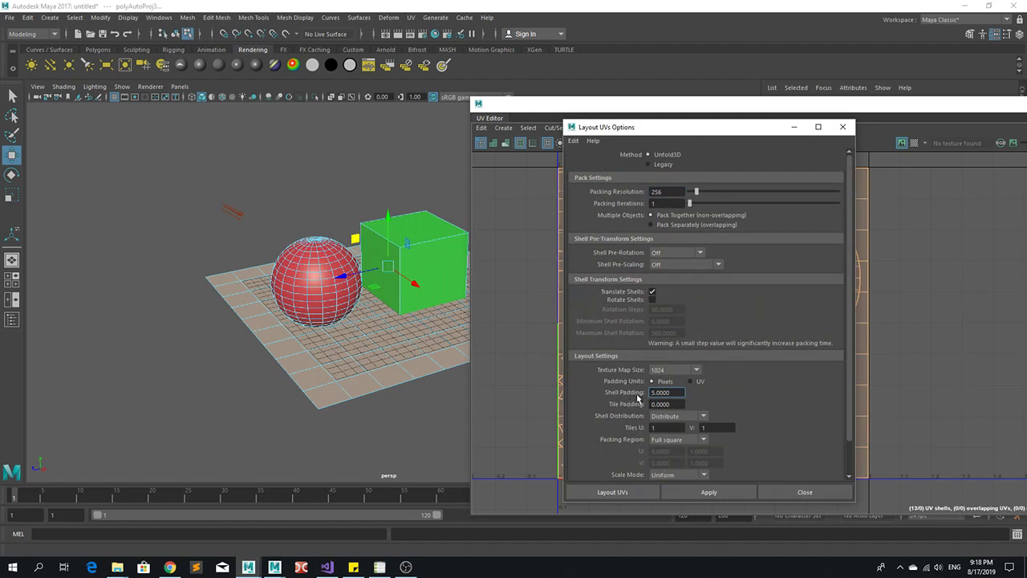
{"action": "left_click", "coordinate": [687, 493]}
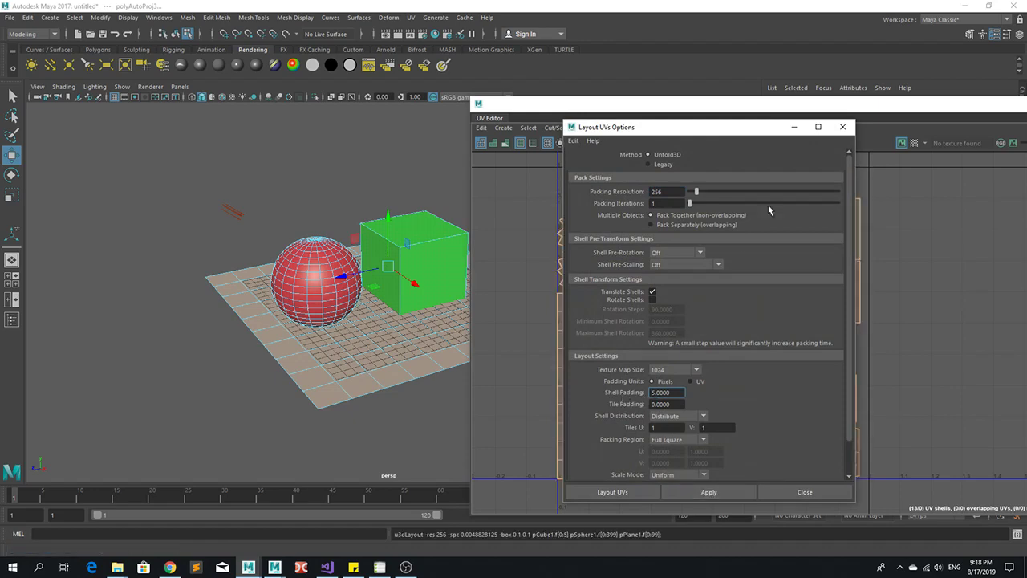
{"action": "left_click", "coordinate": [843, 127]}
{"action": "scroll", "coordinate": [594, 300], "scroll_direction": "up", "scroll_amount": 3}
{"action": "scroll", "coordinate": [594, 300], "scroll_direction": "up", "scroll_amount": 4}
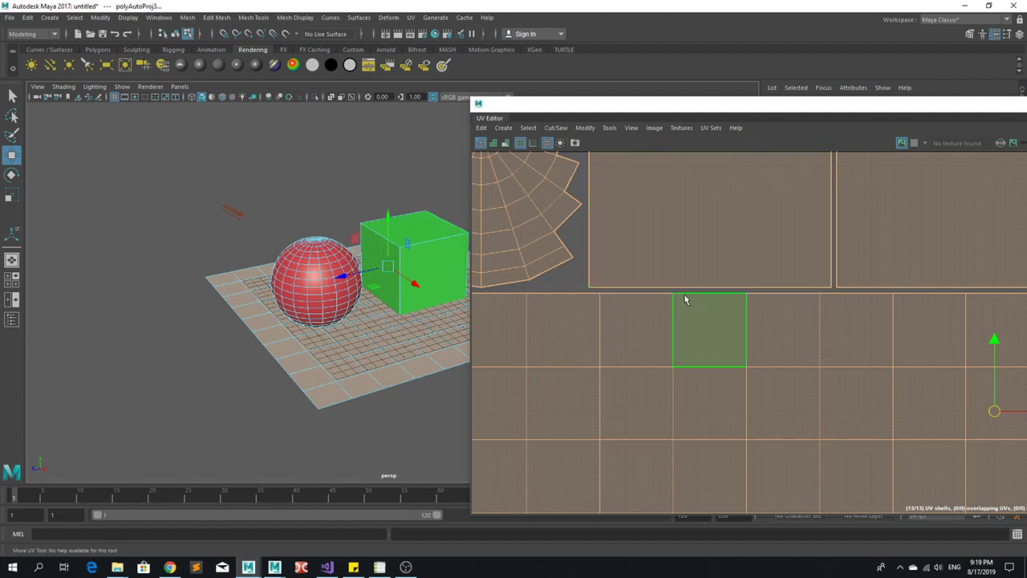
{"action": "key", "text": "a"}
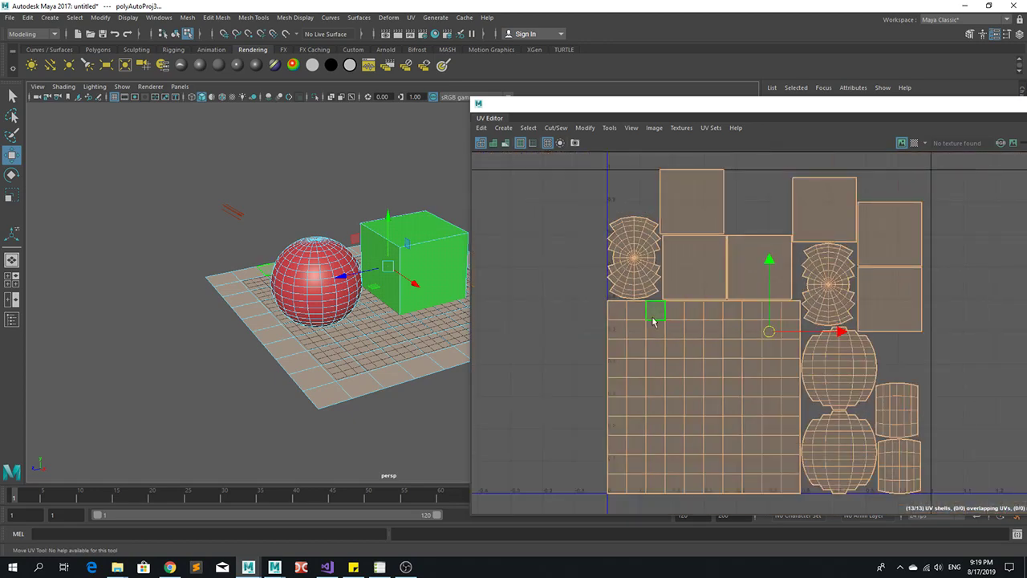
{"action": "middle_click_drag", "start_coordinate": [697, 336], "coordinate": [634, 332], "text": "alt"}
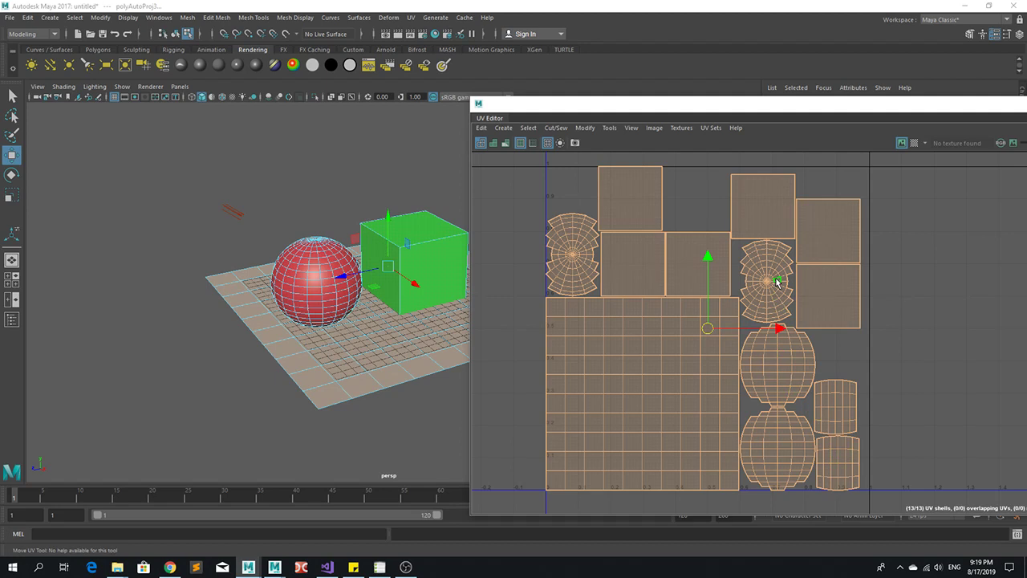
- Return to object mode, select only the sphere, and switch its current UV set to map1
{"action": "right_click", "coordinate": [312, 267]}
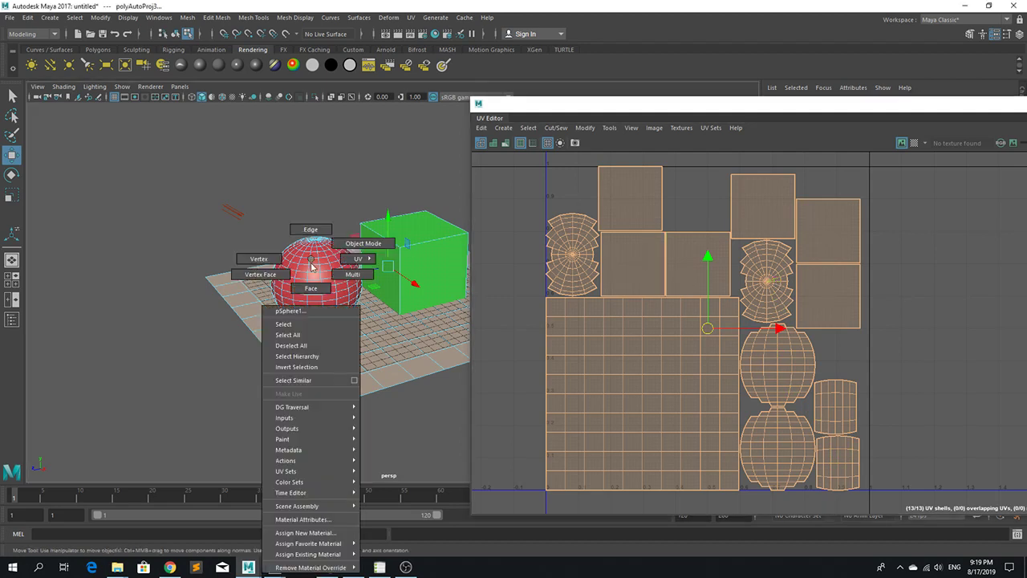
{"action": "right_click_drag", "start_coordinate": [313, 267], "coordinate": [336, 247]}
{"action": "left_click", "coordinate": [319, 220]}
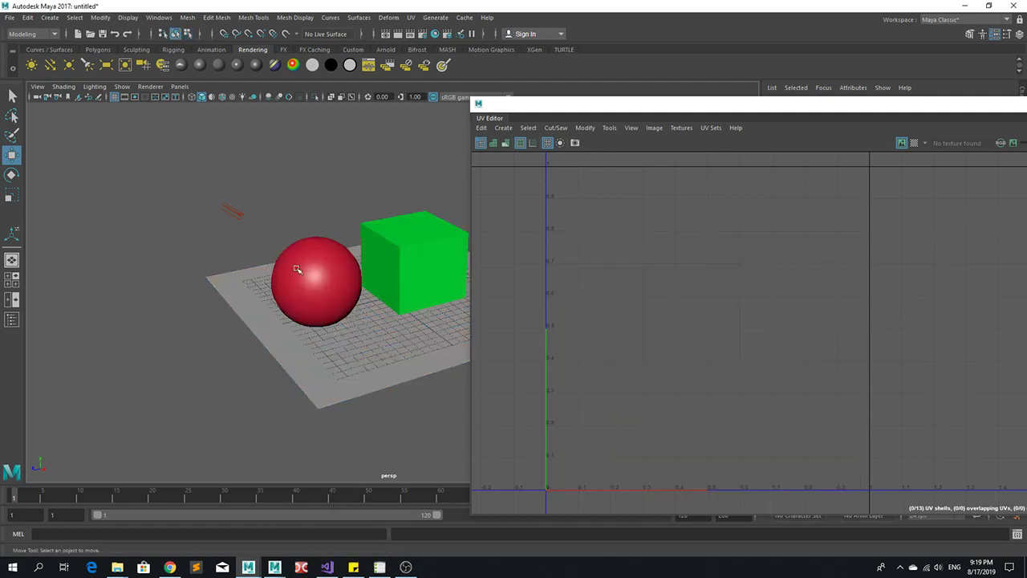
{"action": "left_click", "coordinate": [298, 268]}
{"action": "left_click", "coordinate": [711, 128]}
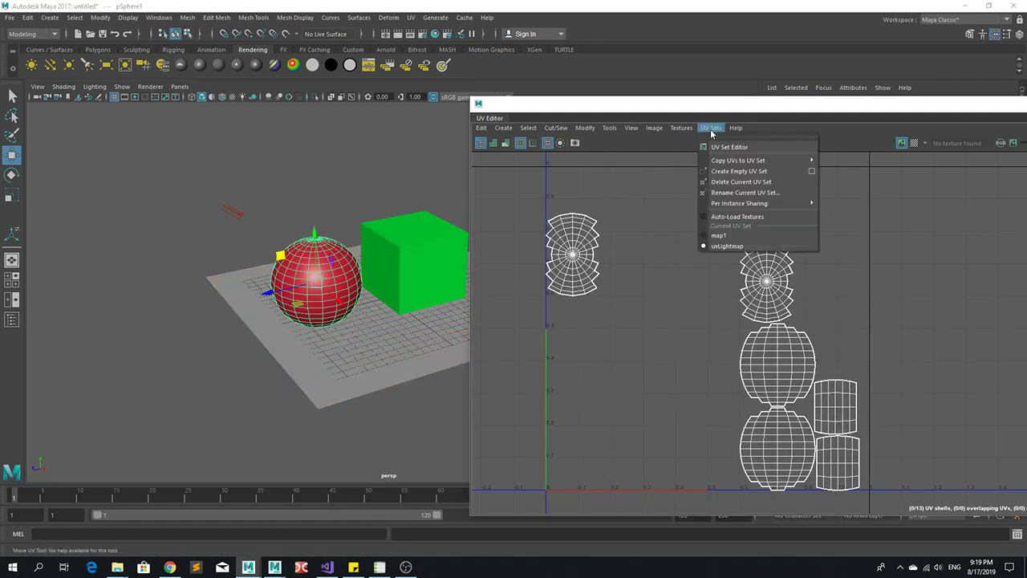
{"action": "left_click", "coordinate": [722, 238]}
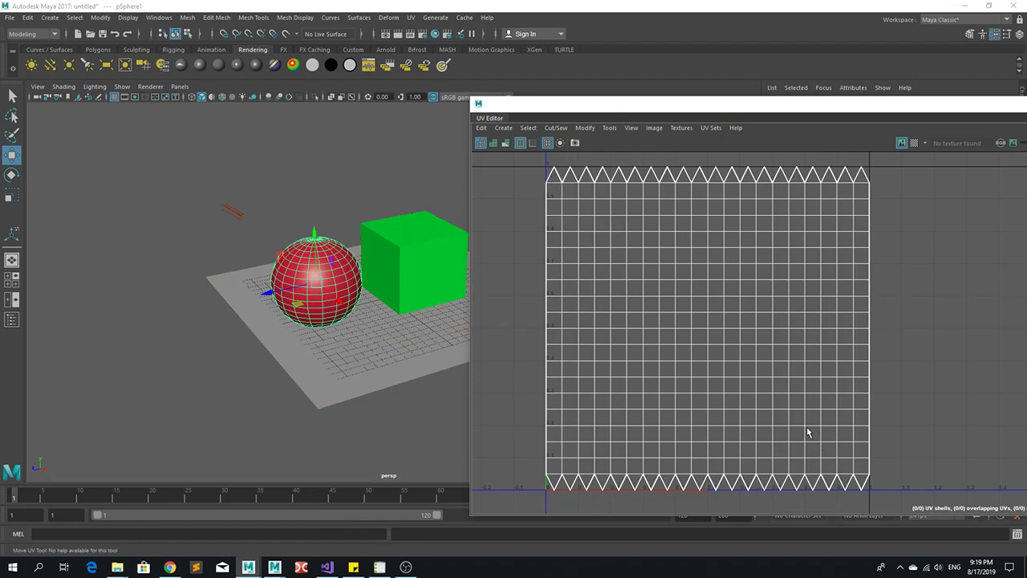
- Copy the sphere's map1 UVs into its uvLightmap UV set
{"action": "left_click", "coordinate": [712, 128]}
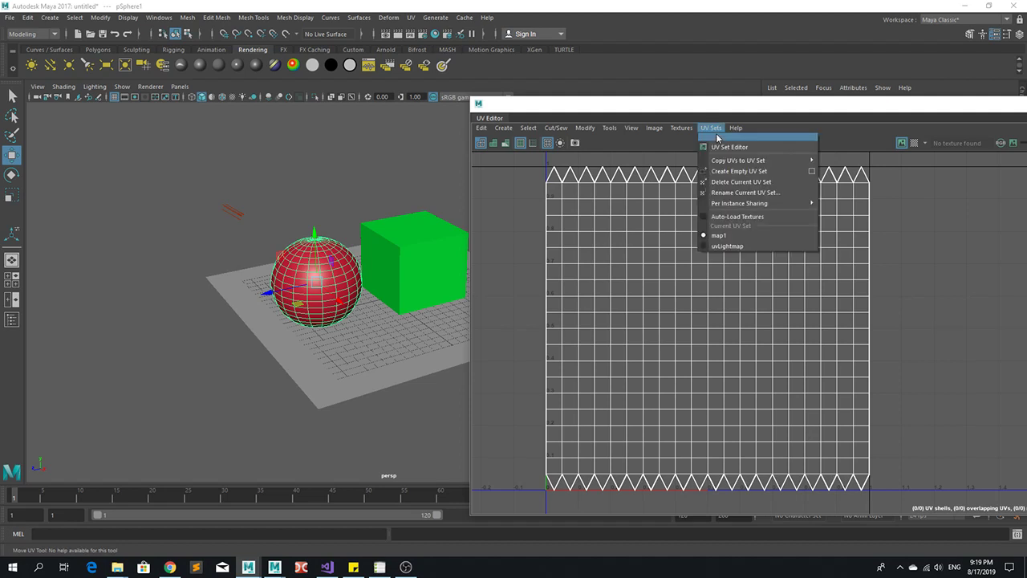
{"action": "mouse_move", "coordinate": [734, 163]}
{"action": "left_click", "coordinate": [845, 172]}
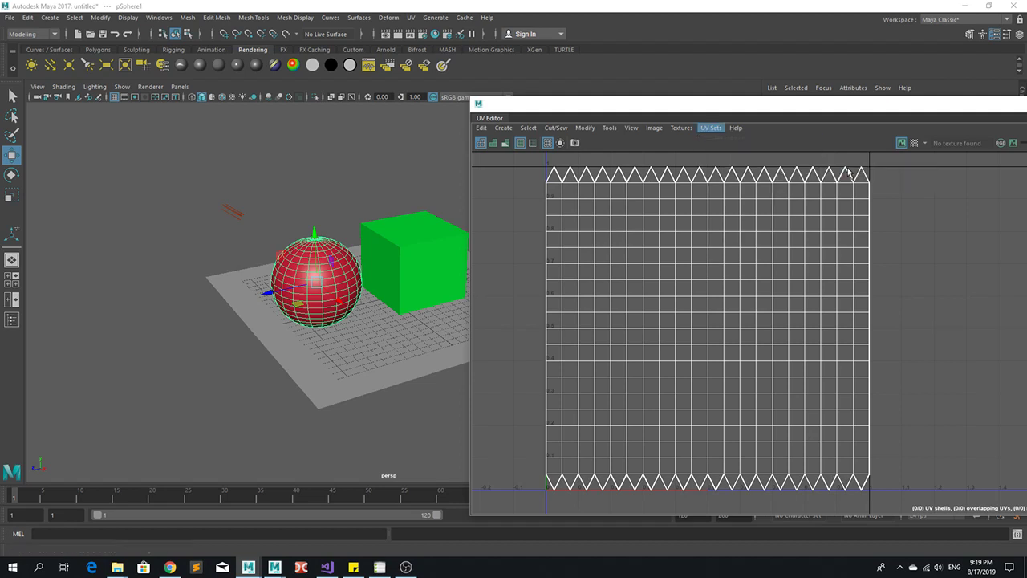
- Select the cube, make map1 its current UV set, and copy those UVs into uvLightmap
{"action": "key", "text": "e"}
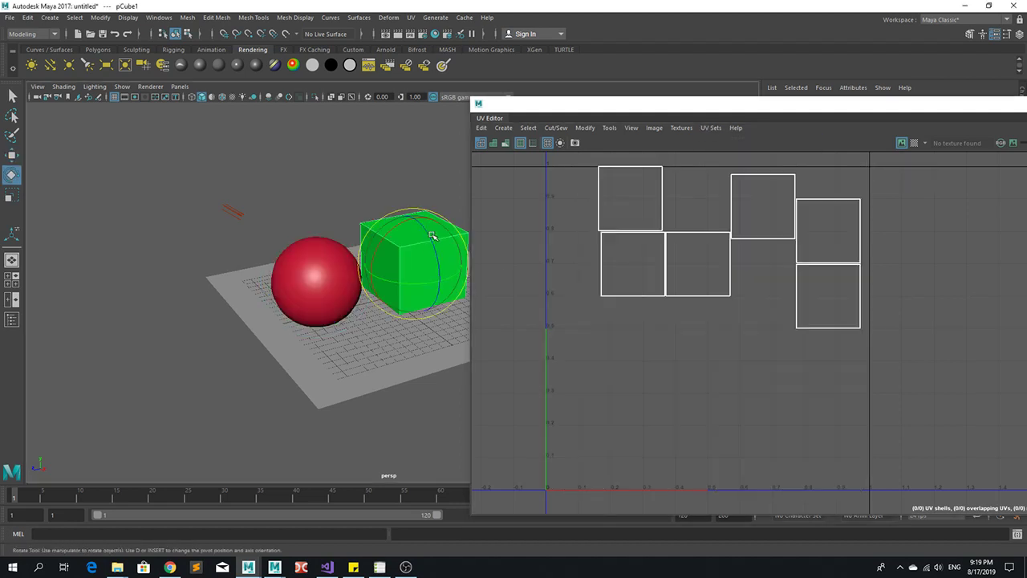
{"action": "left_click", "coordinate": [435, 235]}
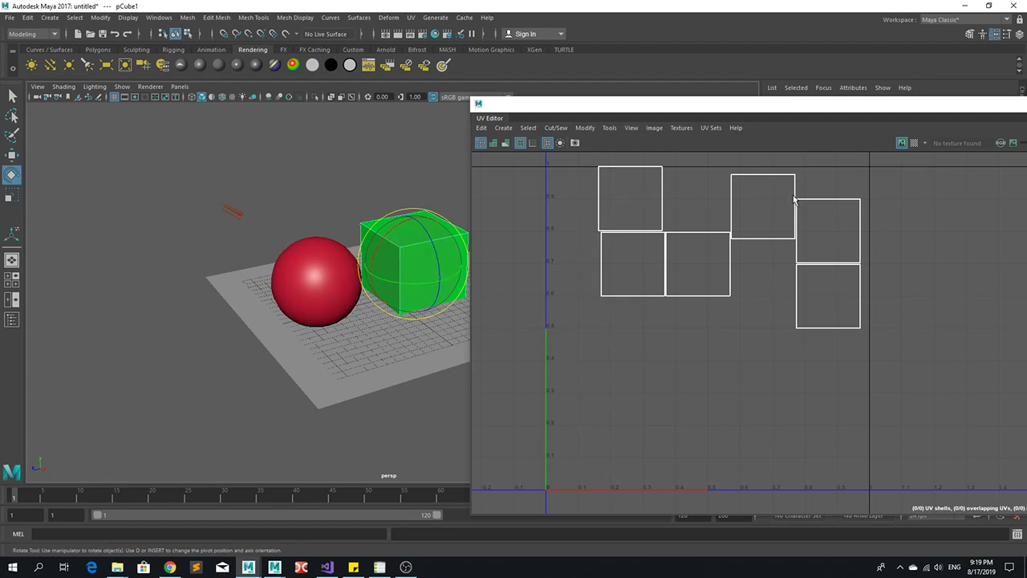
{"action": "left_click", "coordinate": [703, 130]}
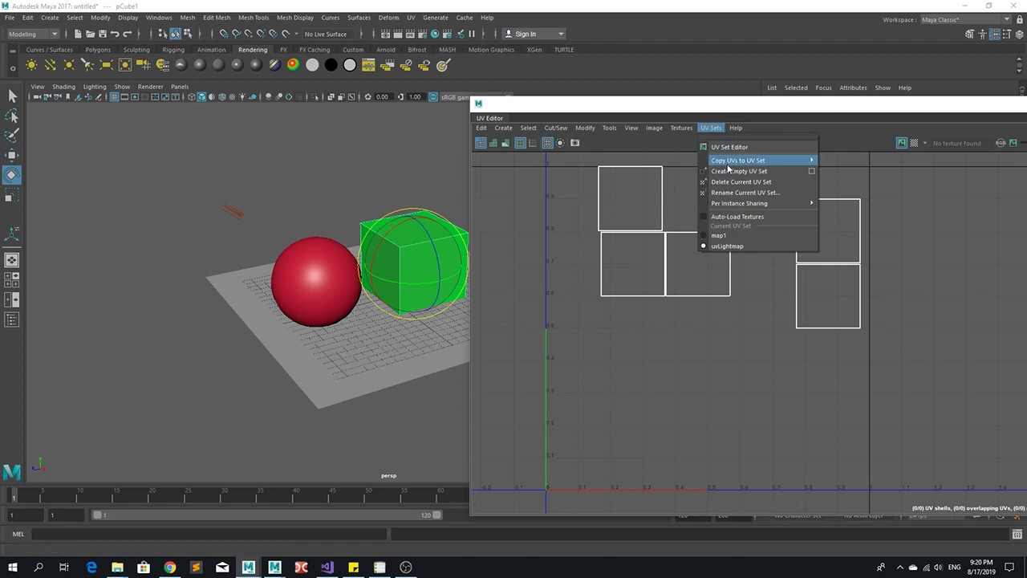
{"action": "left_click", "coordinate": [724, 233]}
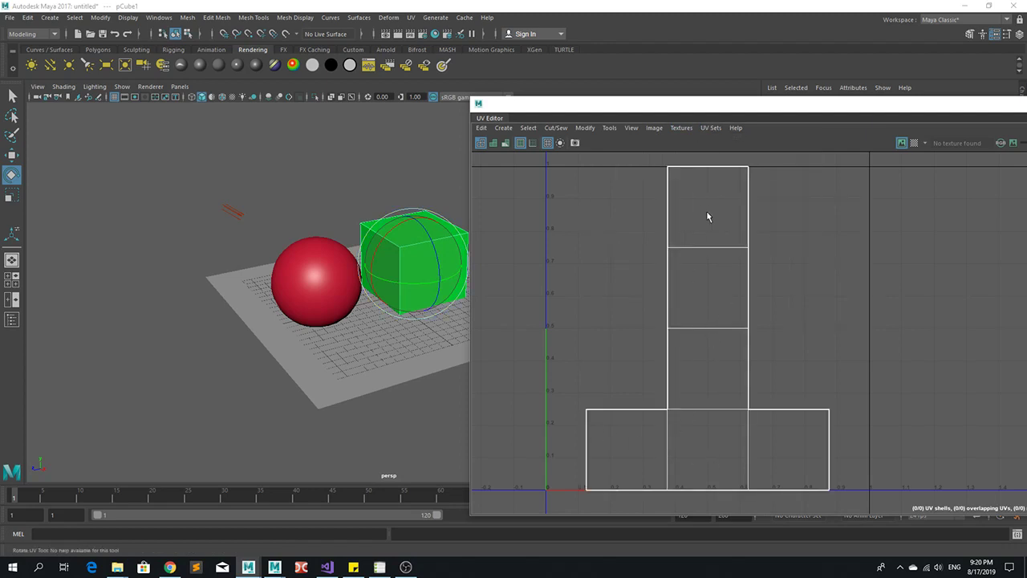
{"action": "left_click", "coordinate": [708, 128]}
{"action": "mouse_move", "coordinate": [734, 160]}
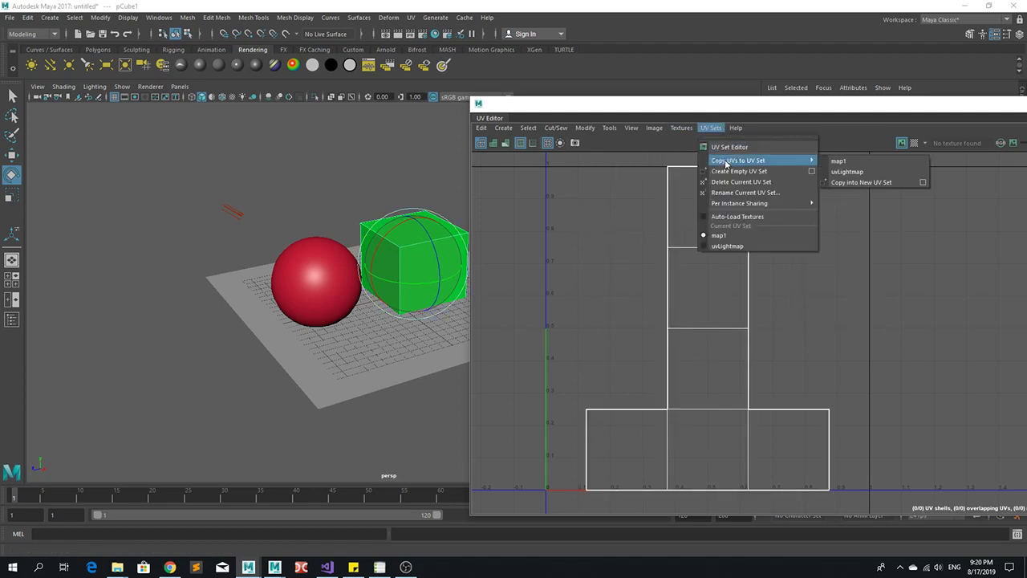
{"action": "left_click", "coordinate": [845, 170]}
- Select the plane, sphere and cube together, lay out their UV shells without overlap, and close the UV Editor
{"action": "left_click", "coordinate": [286, 165]}
{"action": "left_click_drag", "start_coordinate": [302, 211], "coordinate": [422, 363]}
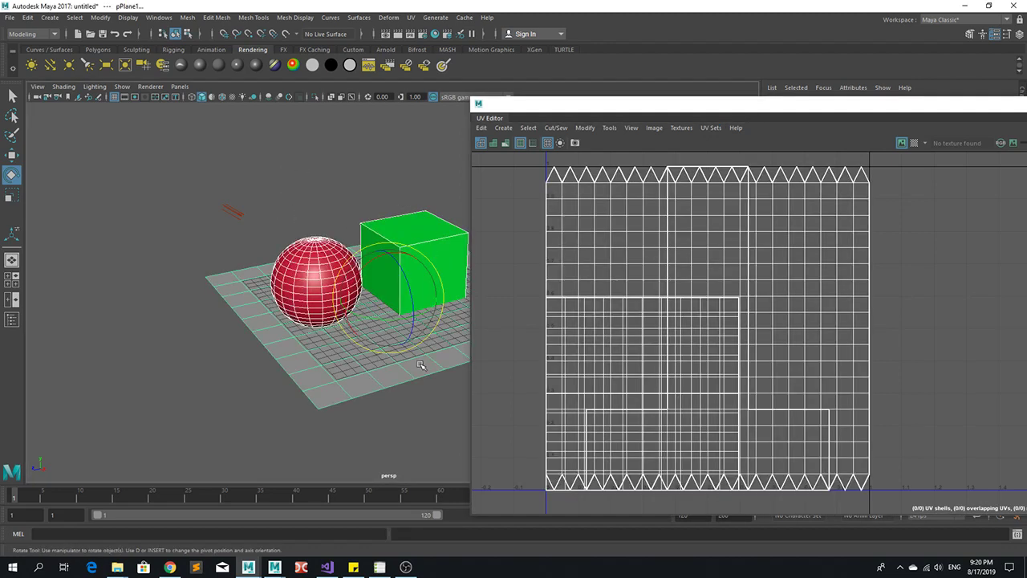
{"action": "left_click", "coordinate": [587, 128]}
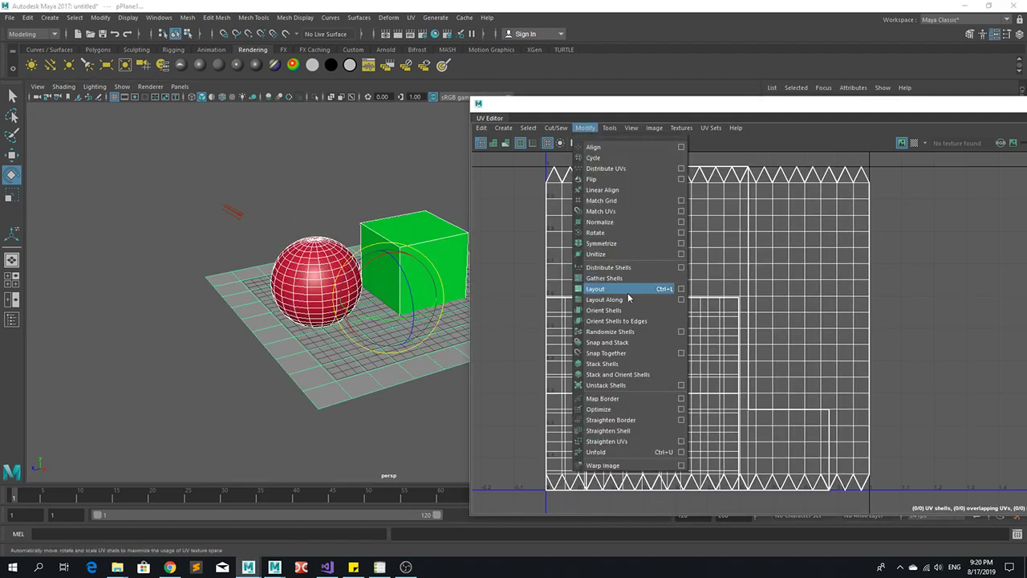
{"action": "left_click", "coordinate": [626, 291]}
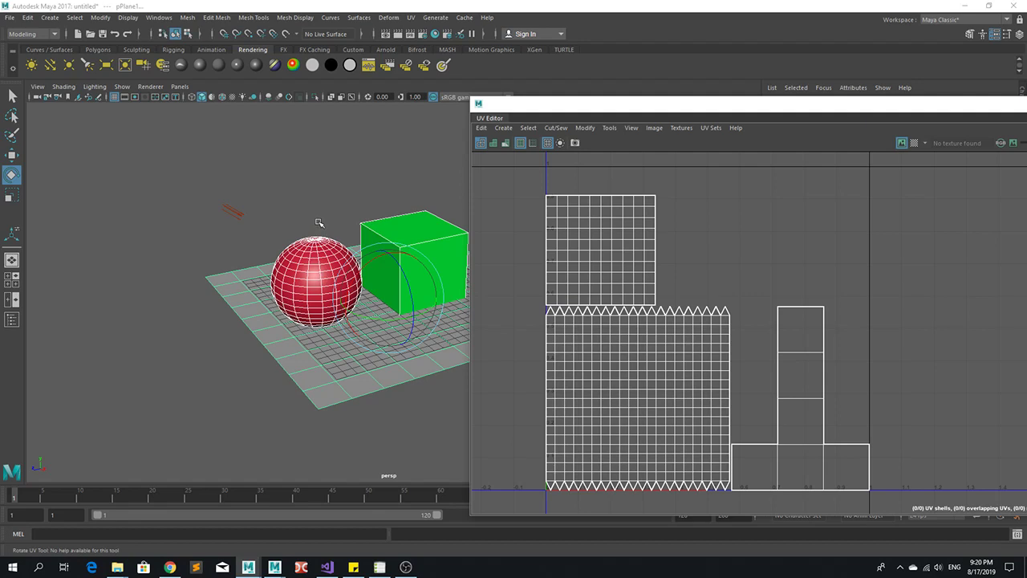
{"action": "left_click_drag", "start_coordinate": [560, 105], "coordinate": [352, 55]}
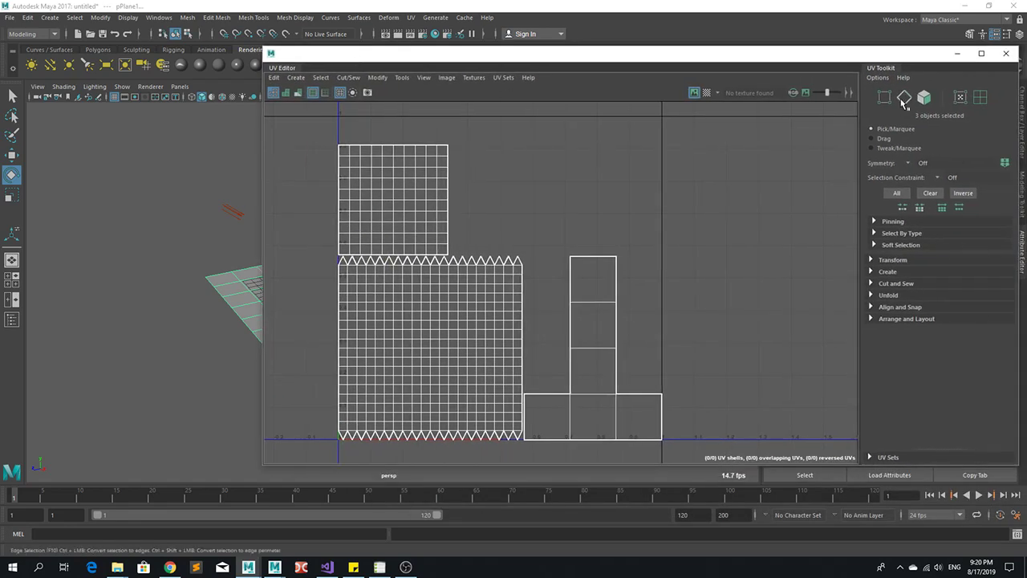
{"action": "left_click", "coordinate": [1007, 53]}
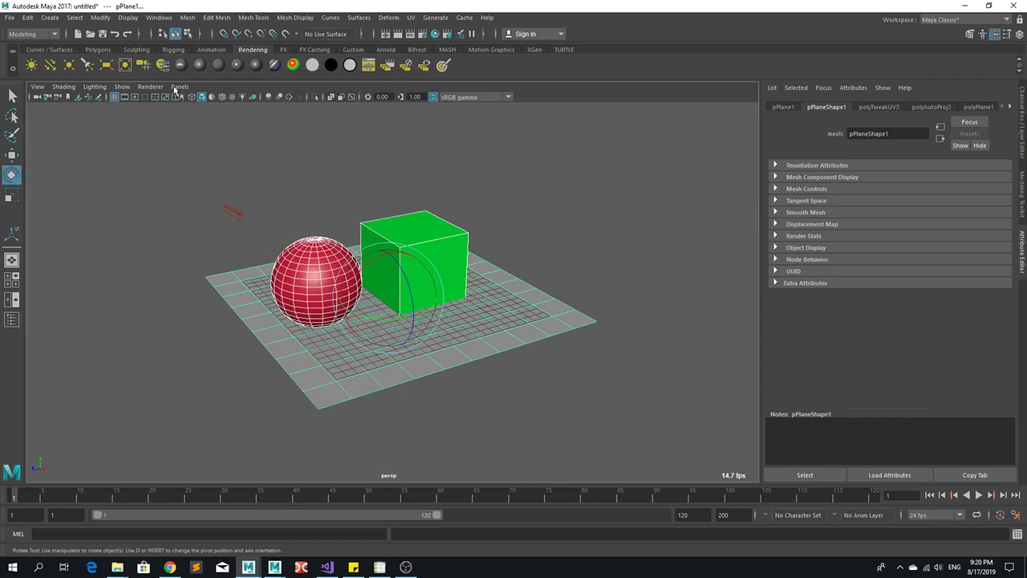
- Switch to the Rendering menu set and open Transfer Maps for the three selected objects
{"action": "left_click", "coordinate": [32, 33]}
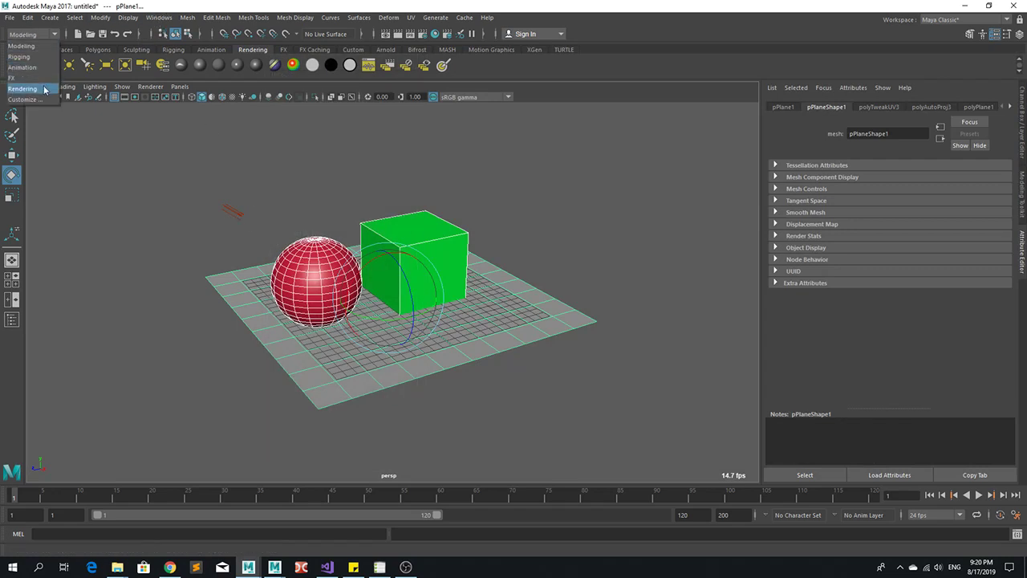
{"action": "left_click", "coordinate": [22, 89]}
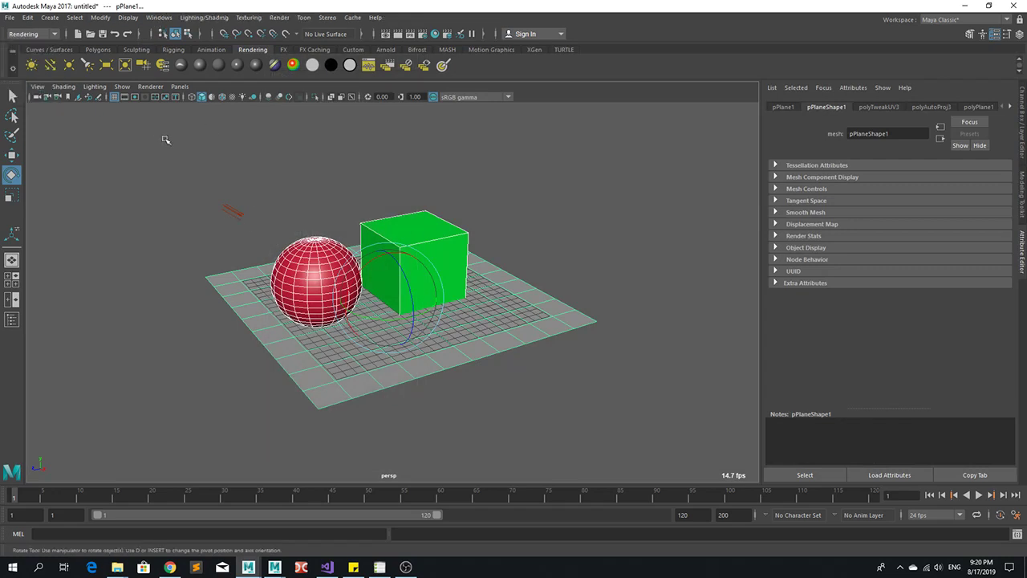
{"action": "left_click", "coordinate": [204, 17]}
{"action": "left_click", "coordinate": [241, 97]}
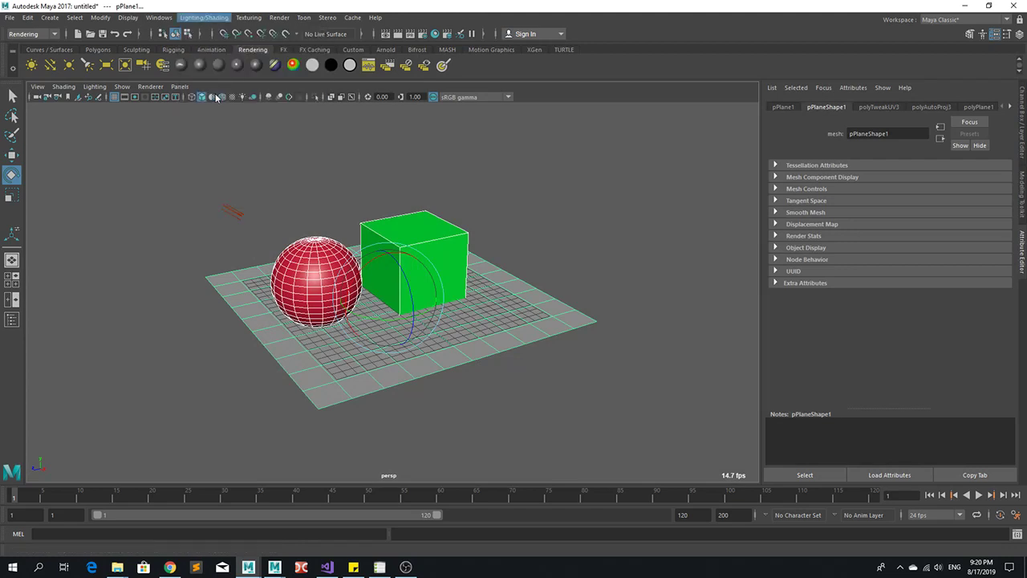
{"action": "left_click_drag", "start_coordinate": [681, 134], "coordinate": [773, 163]}
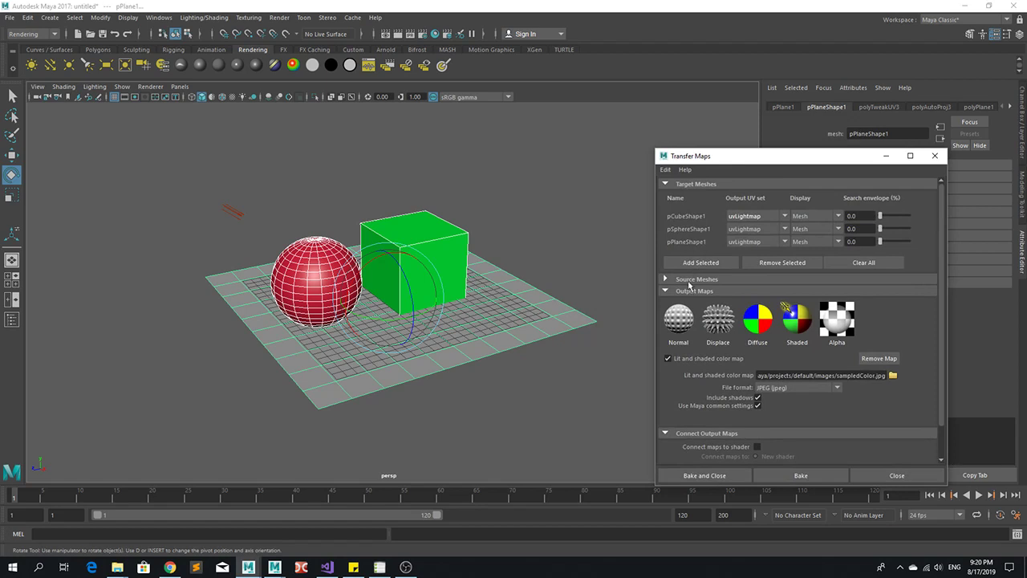
- Review the Transfer Maps settings: target meshes, source meshes, and the path and options of the lit and shaded color map
{"action": "left_click", "coordinate": [687, 281]}
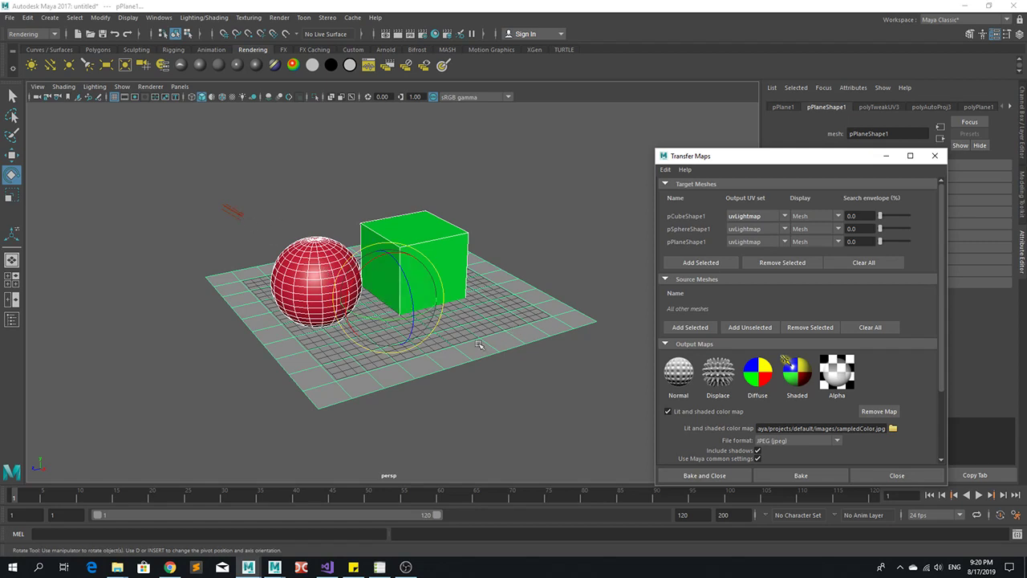
{"action": "left_click_drag", "start_coordinate": [941, 326], "coordinate": [944, 403]}
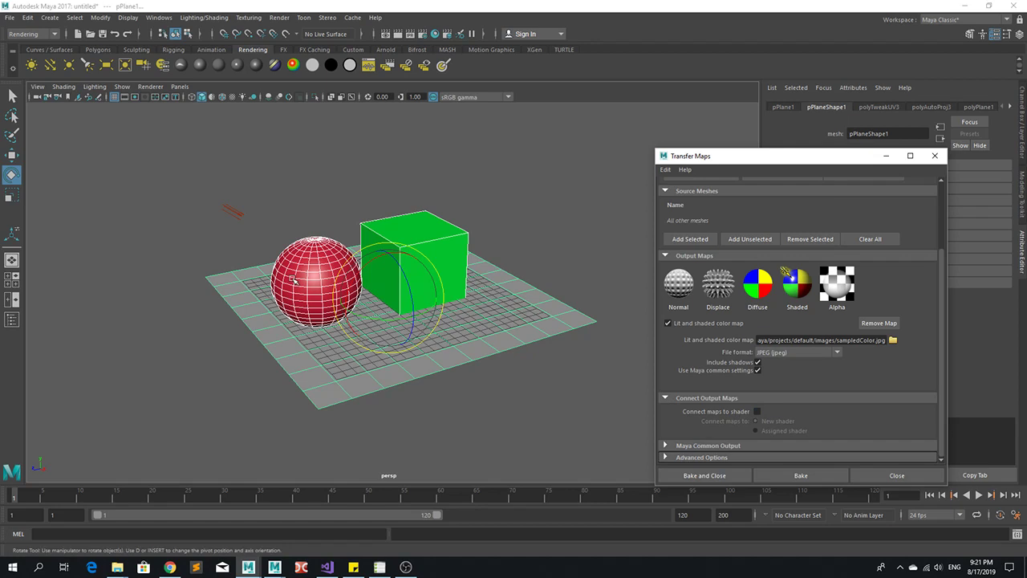
{"action": "left_click_drag", "start_coordinate": [840, 340], "coordinate": [942, 279]}
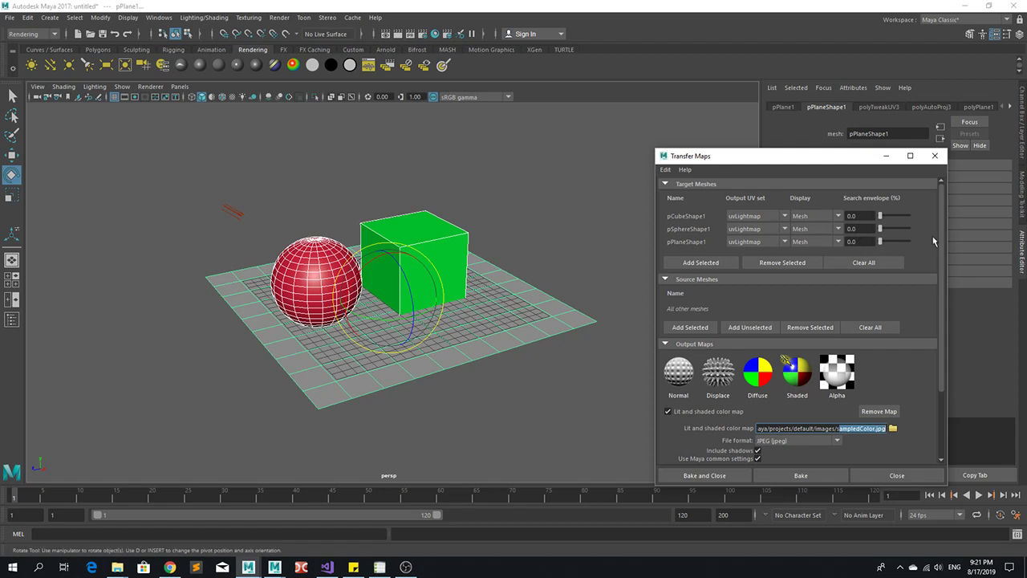
{"action": "scroll", "coordinate": [943, 222], "scroll_direction": "down", "scroll_amount": 2}
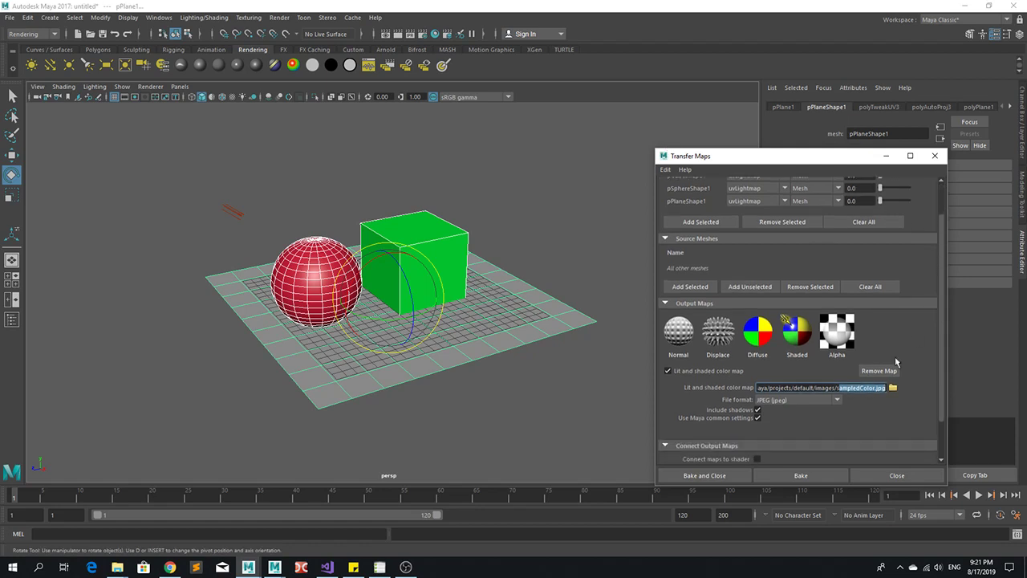
{"action": "left_click_drag", "start_coordinate": [829, 391], "coordinate": [832, 391]}
{"action": "scroll", "coordinate": [839, 313], "scroll_direction": "up", "scroll_amount": 2}
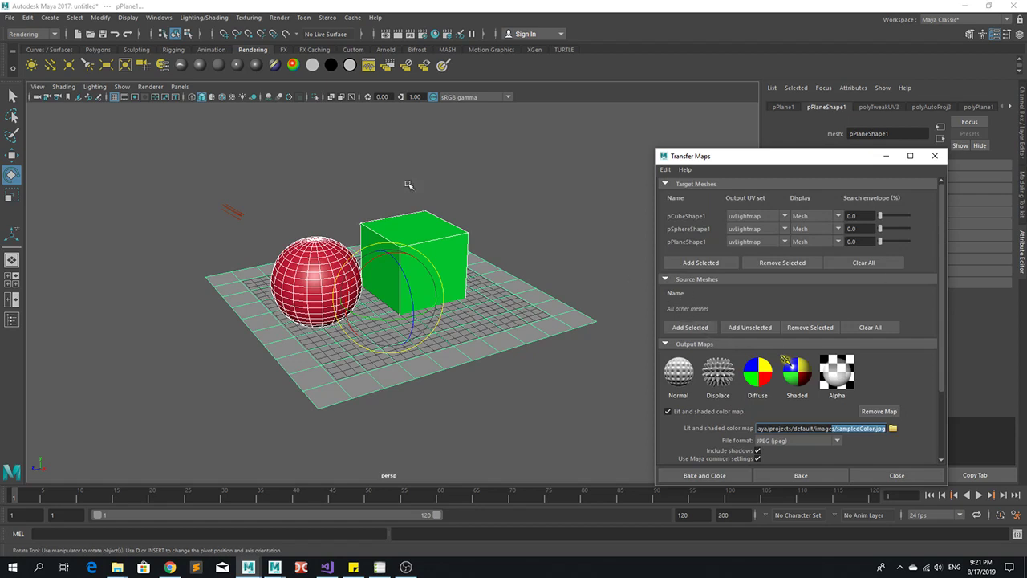
- Open the Outliner and duplicate the selected plane, sphere and cube
{"action": "left_click", "coordinate": [158, 17]}
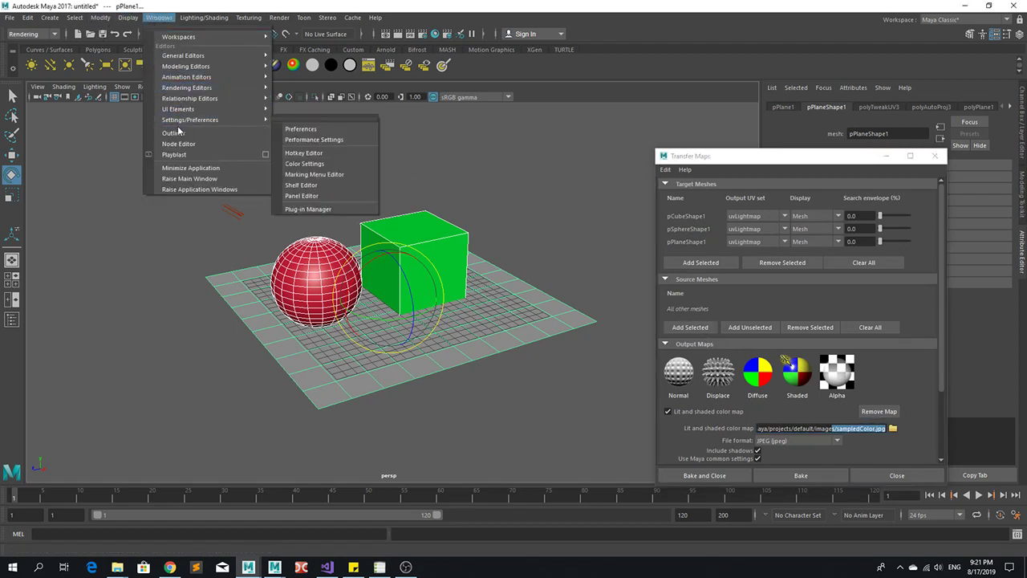
{"action": "left_click", "coordinate": [184, 135]}
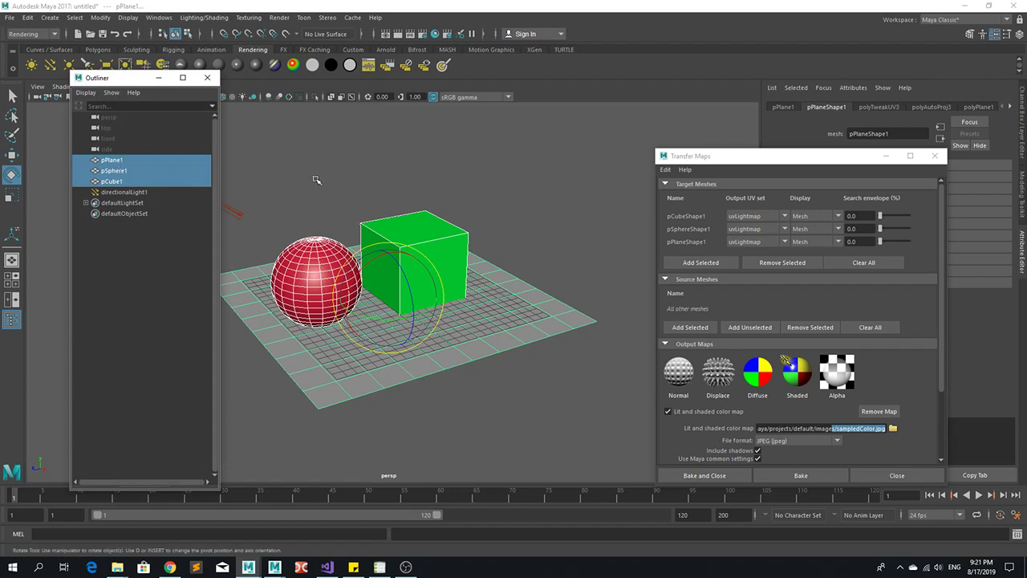
{"action": "key", "text": "ctrl+d"}
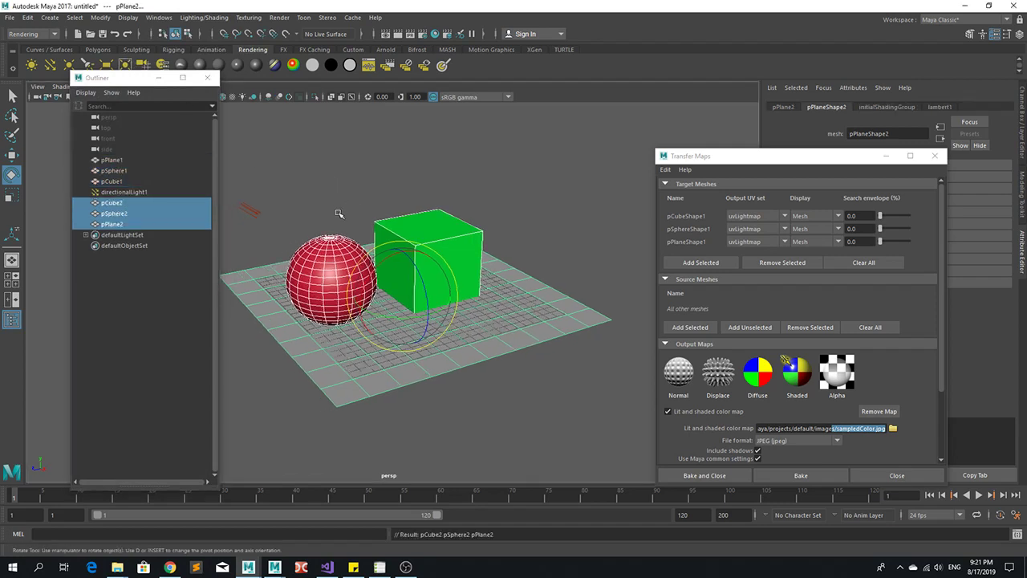
- Switch to the Modeling menu set, combine the three duplicates into one mesh, and delete its history
{"action": "left_click", "coordinate": [32, 34]}
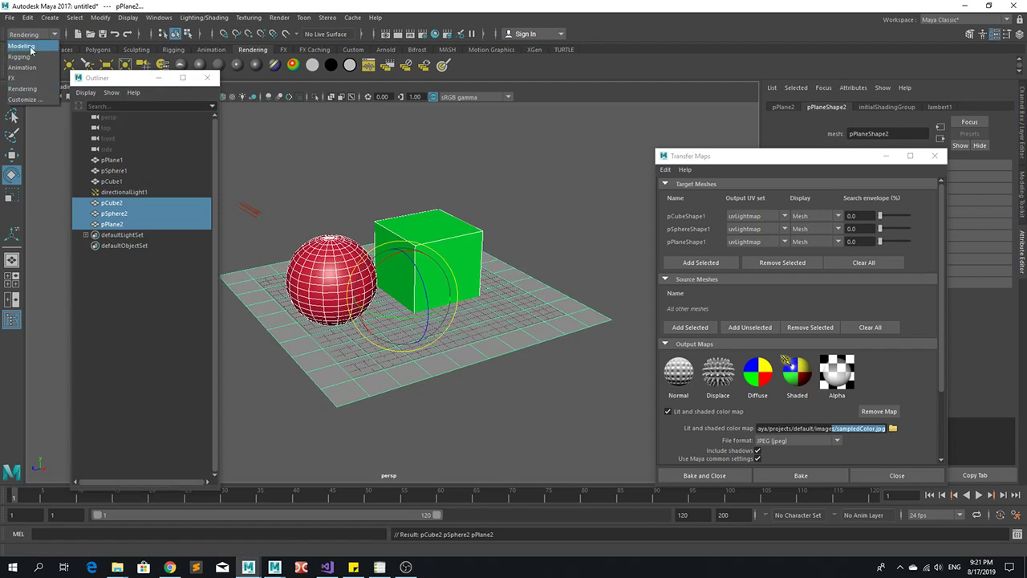
{"action": "left_click", "coordinate": [31, 47]}
{"action": "left_click", "coordinate": [202, 18]}
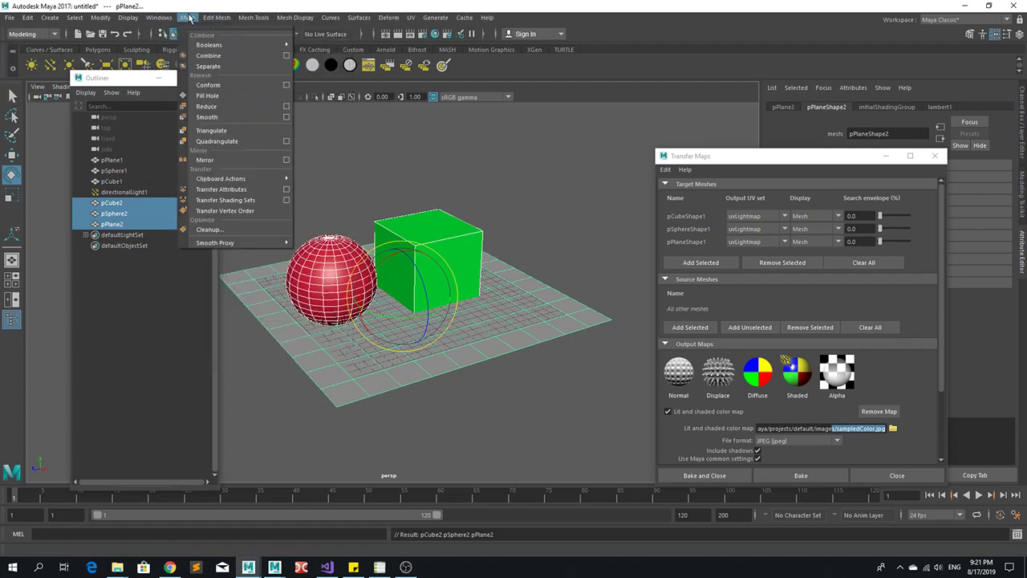
{"action": "left_click", "coordinate": [208, 56]}
{"action": "left_click", "coordinate": [27, 17]}
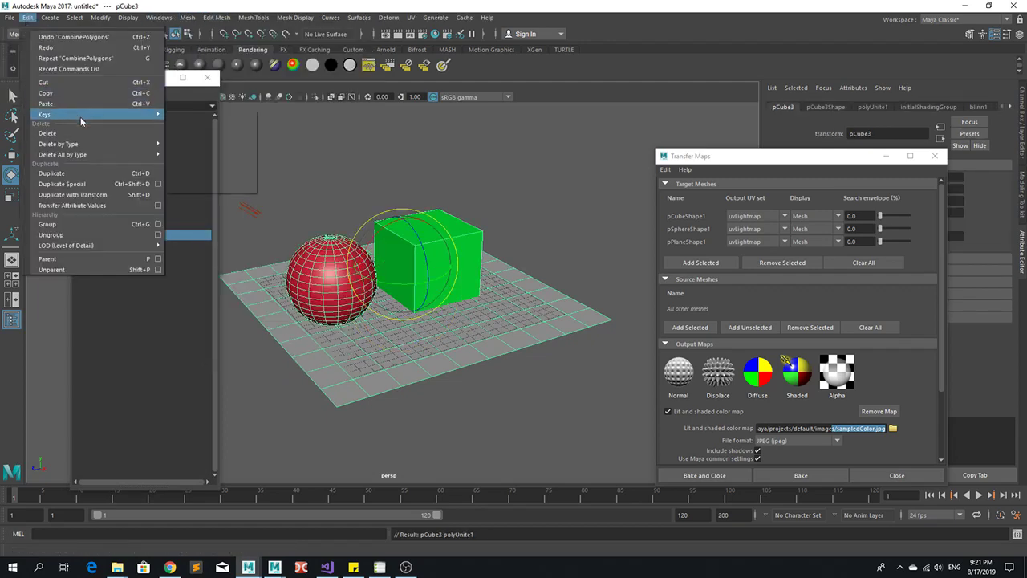
{"action": "mouse_move", "coordinate": [121, 144]}
{"action": "left_click", "coordinate": [196, 154]}
- Move the combined mesh straight up about 21 units, clear of the original objects
{"action": "scroll", "coordinate": [425, 223], "scroll_direction": "down", "scroll_amount": 5}
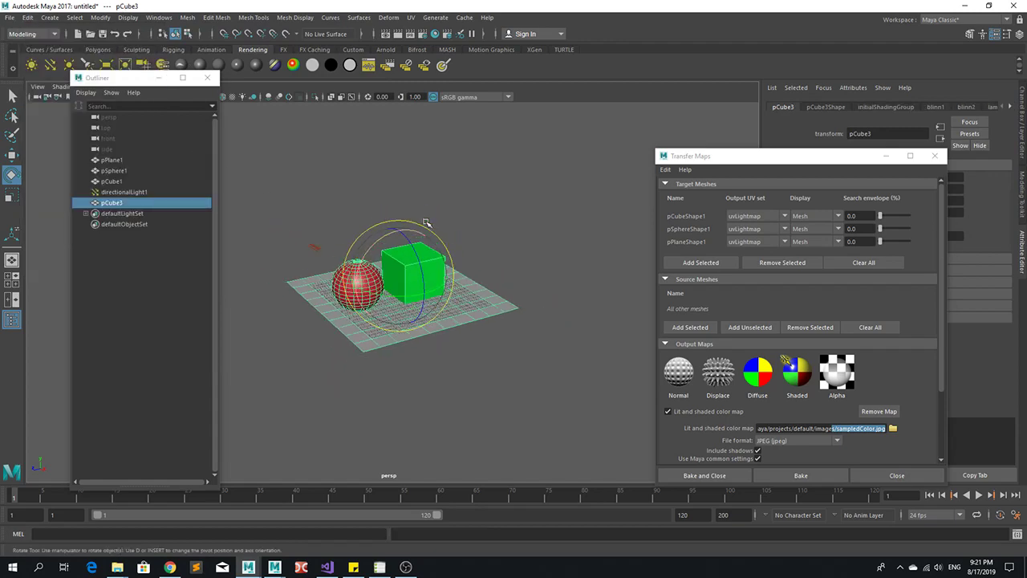
{"action": "middle_click_drag", "start_coordinate": [428, 206], "coordinate": [425, 231], "text": "alt"}
{"action": "key", "text": "w"}
{"action": "left_click_drag", "start_coordinate": [397, 245], "coordinate": [397, 152]}
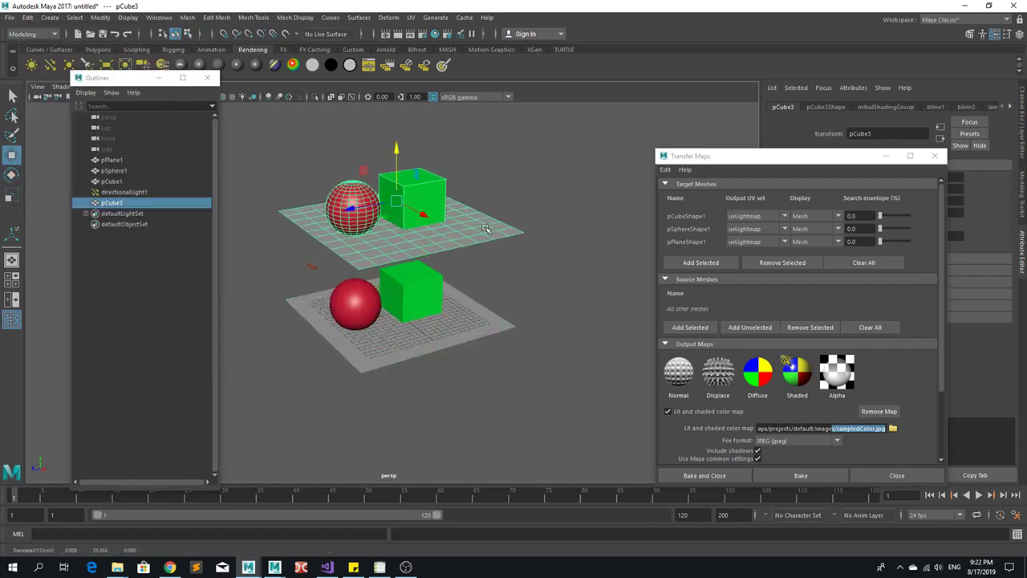
{"action": "middle_click_drag", "start_coordinate": [485, 229], "coordinate": [481, 236], "text": "alt"}
- Assign a new Lambert material to the combined mesh and set its color to full white
{"action": "right_click_drag", "start_coordinate": [413, 229], "coordinate": [430, 504]}
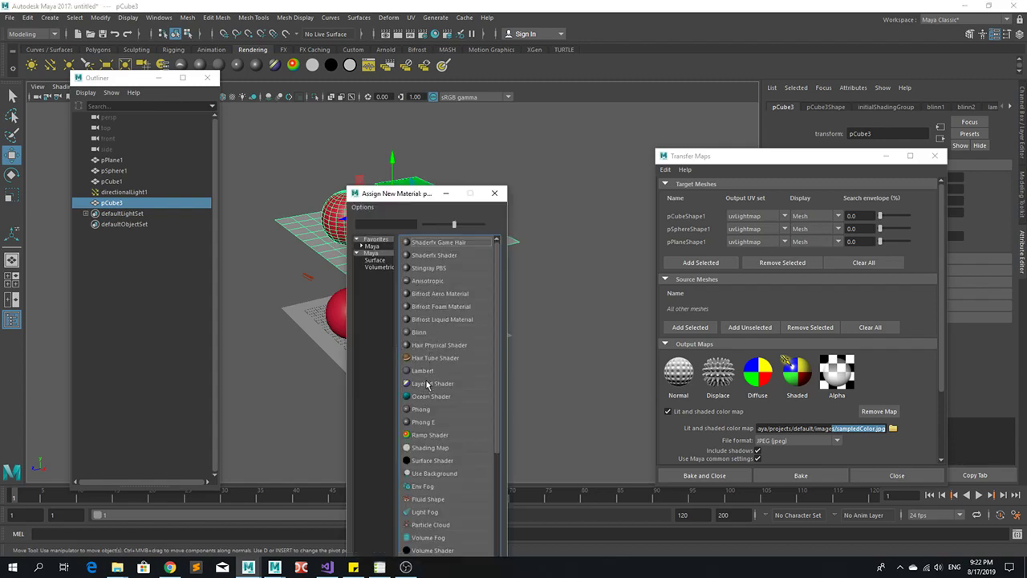
{"action": "left_click", "coordinate": [432, 371]}
{"action": "left_click_drag", "start_coordinate": [737, 150], "coordinate": [586, 171]}
{"action": "left_click", "coordinate": [937, 231]}
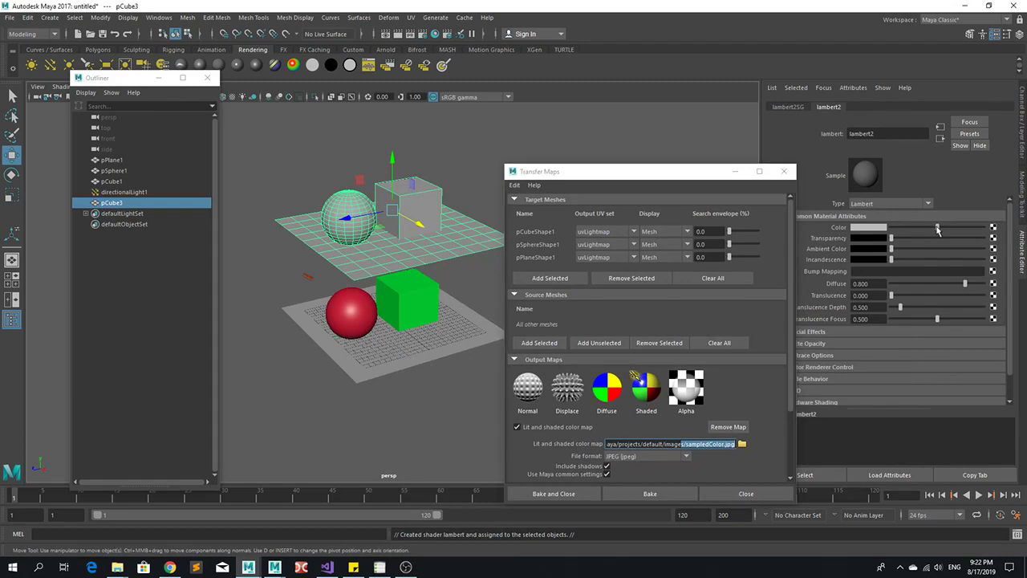
{"action": "left_click_drag", "start_coordinate": [937, 230], "coordinate": [984, 230]}
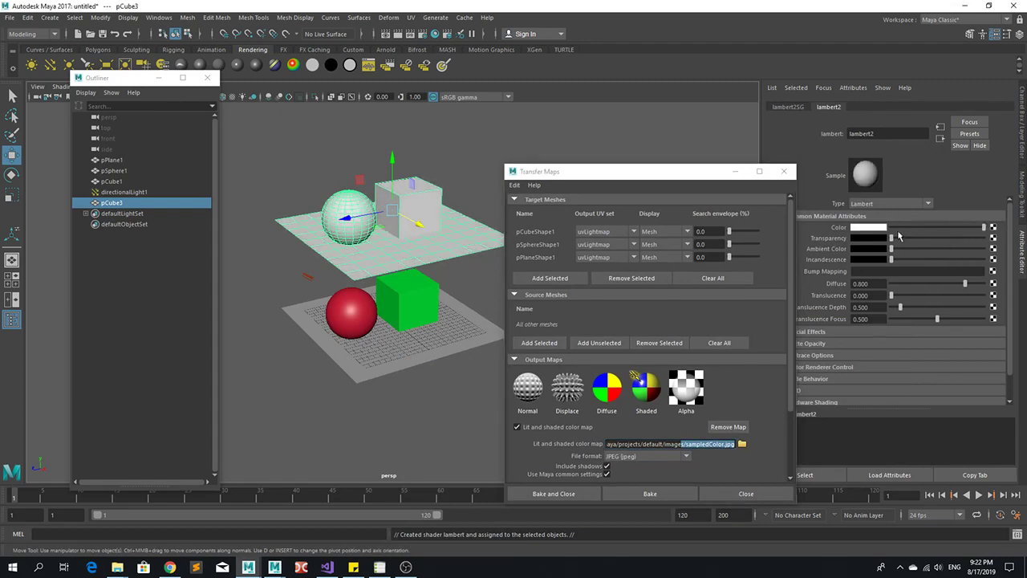
- Render the current frame to check the shadows on both sets of objects, and bring the Transfer Maps window back into reach
{"action": "left_click_drag", "start_coordinate": [686, 171], "coordinate": [832, 173]}
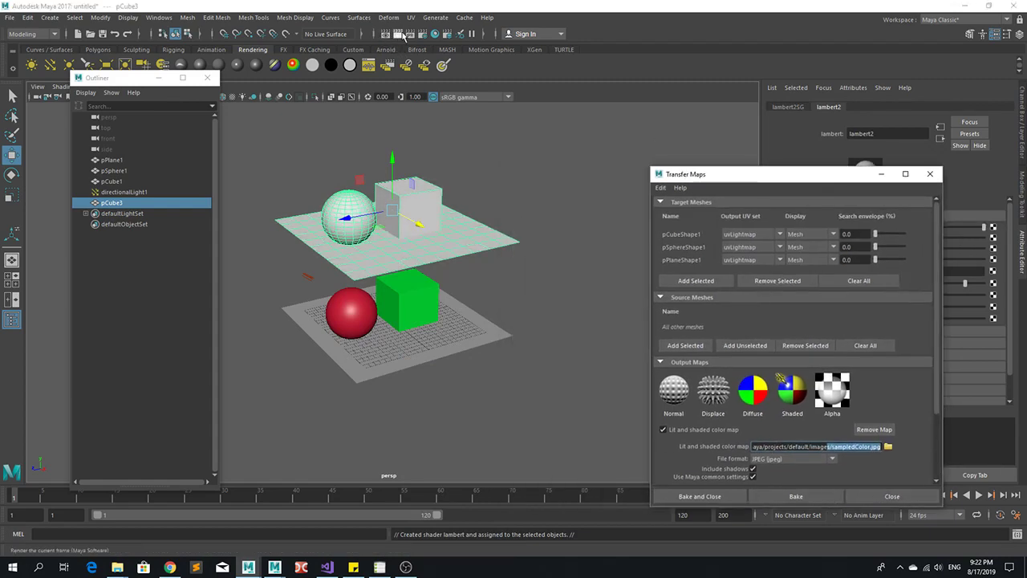
{"action": "left_click", "coordinate": [404, 37]}
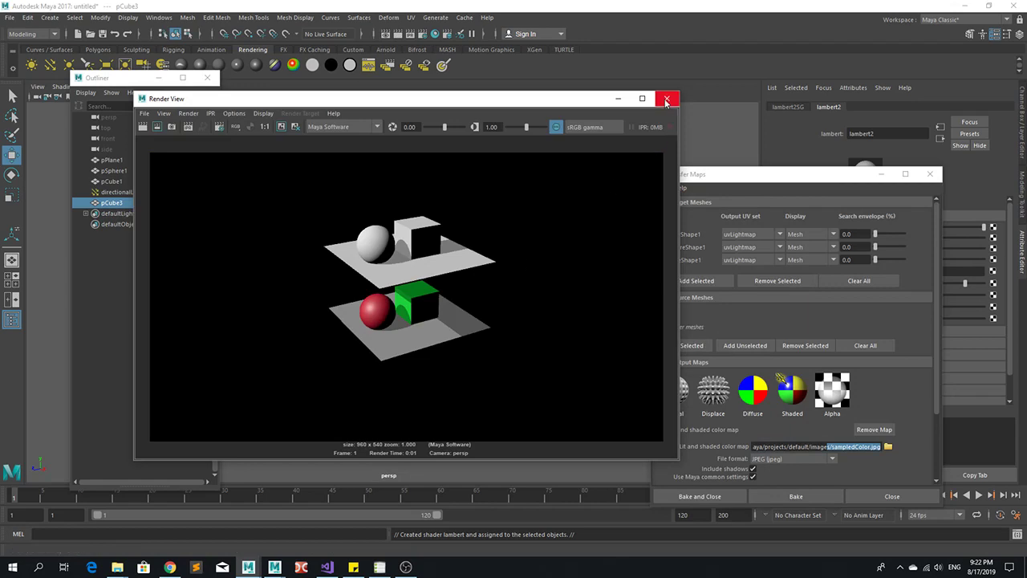
{"action": "left_click", "coordinate": [666, 100]}
{"action": "left_click_drag", "start_coordinate": [885, 174], "coordinate": [707, 233]}
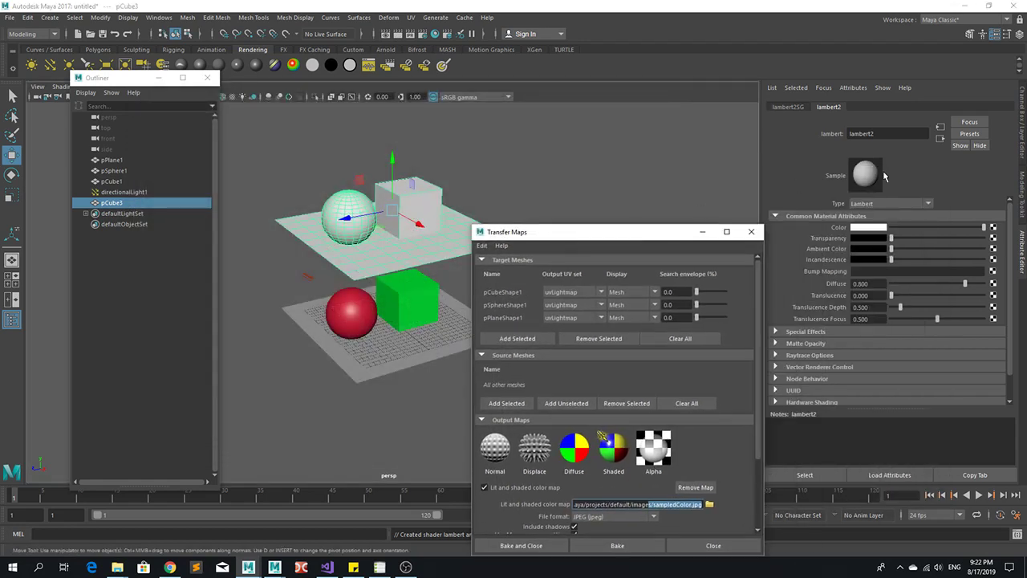
- Reset the combined mesh's Translate Y to 0 and add it as the source mesh for the map transfer
{"action": "left_click", "coordinate": [1023, 149]}
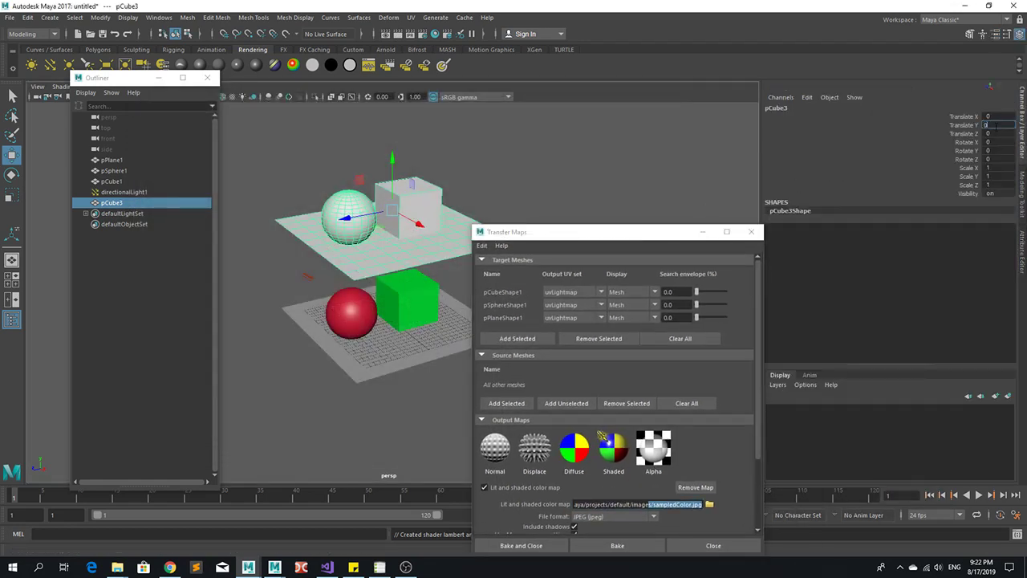
{"action": "type", "text": "0"}
{"action": "key", "text": "Return"}
{"action": "left_click_drag", "start_coordinate": [615, 232], "coordinate": [837, 116]}
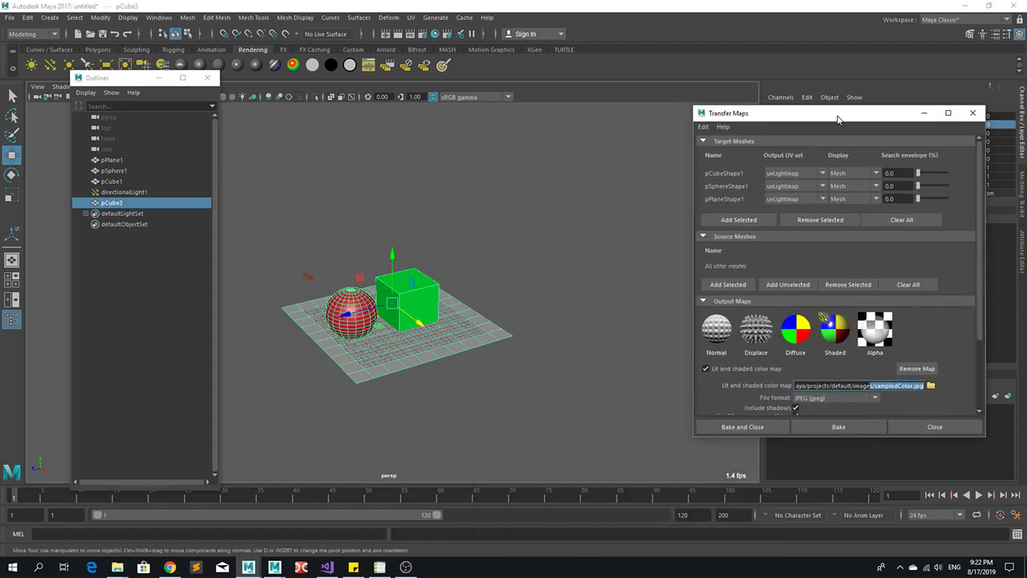
{"action": "left_click", "coordinate": [727, 285]}
{"action": "left_click_drag", "start_coordinate": [766, 113], "coordinate": [729, 104]}
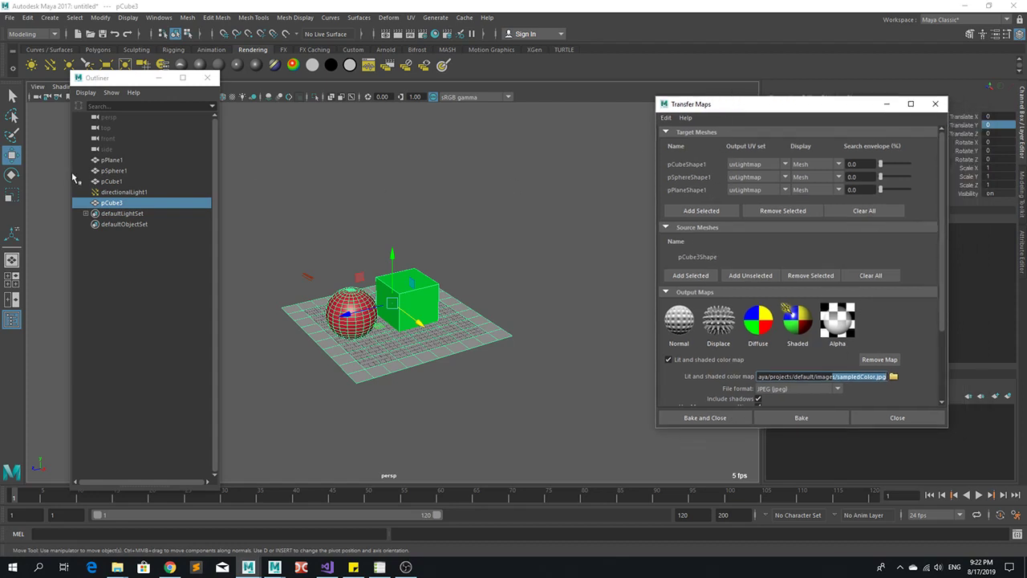
- Bake the lit and shaded color map onto the three target meshes as a 1024 × 1024 JPEG with shadows included
{"action": "left_click", "coordinate": [111, 160]}
{"action": "left_click", "coordinate": [113, 170]}
{"action": "left_click", "coordinate": [110, 181]}
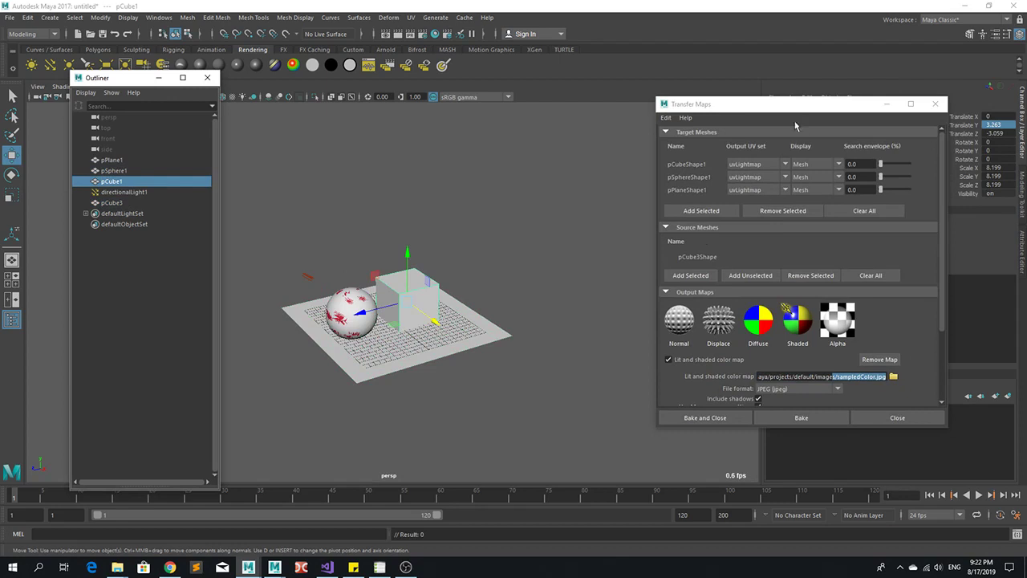
{"action": "left_click_drag", "start_coordinate": [796, 107], "coordinate": [750, 54]}
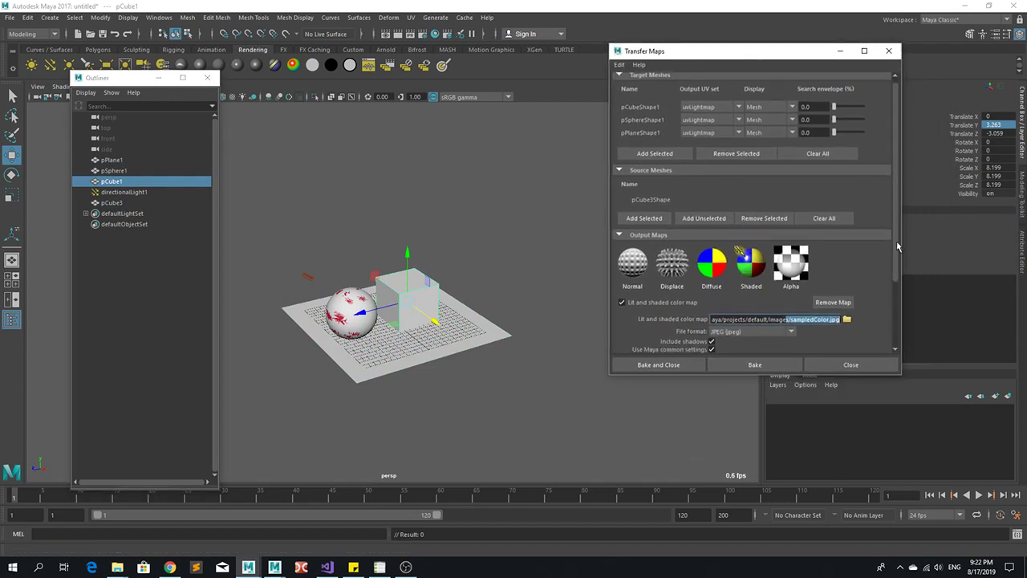
{"action": "left_click_drag", "start_coordinate": [897, 241], "coordinate": [899, 320]}
{"action": "scroll", "coordinate": [658, 341], "scroll_direction": "down", "scroll_amount": 3}
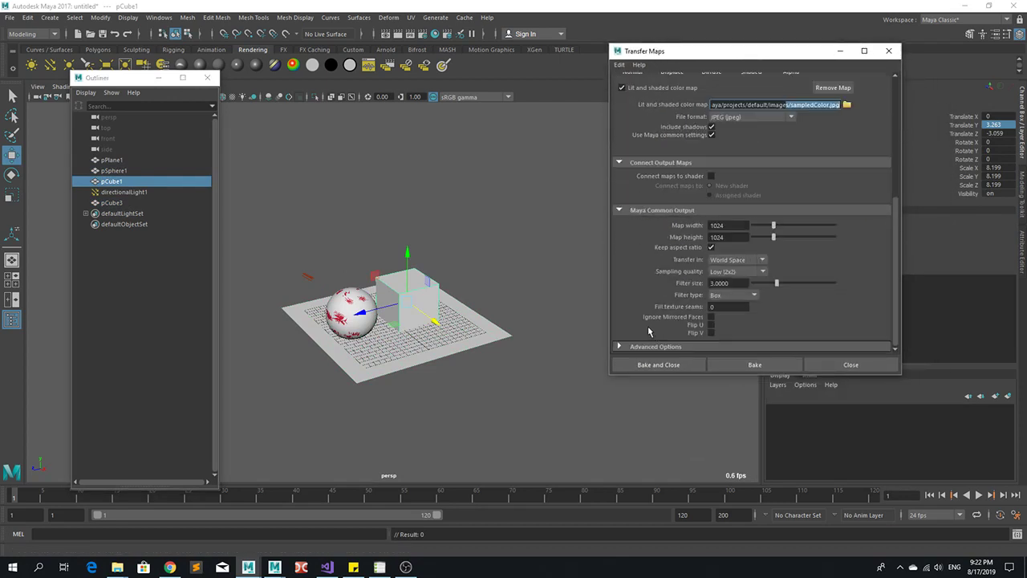
{"action": "left_click", "coordinate": [729, 237]}
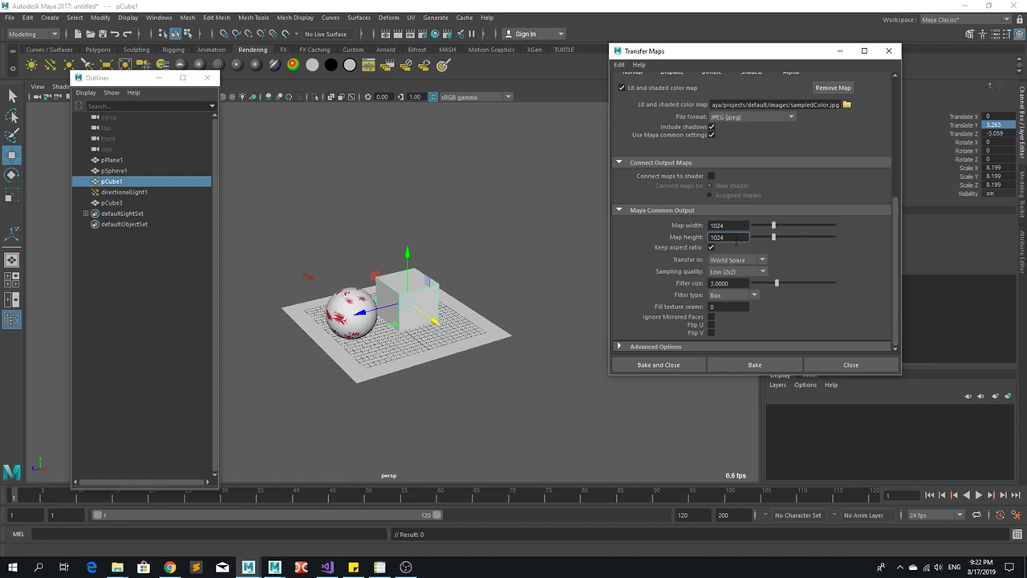
{"action": "left_click", "coordinate": [788, 118]}
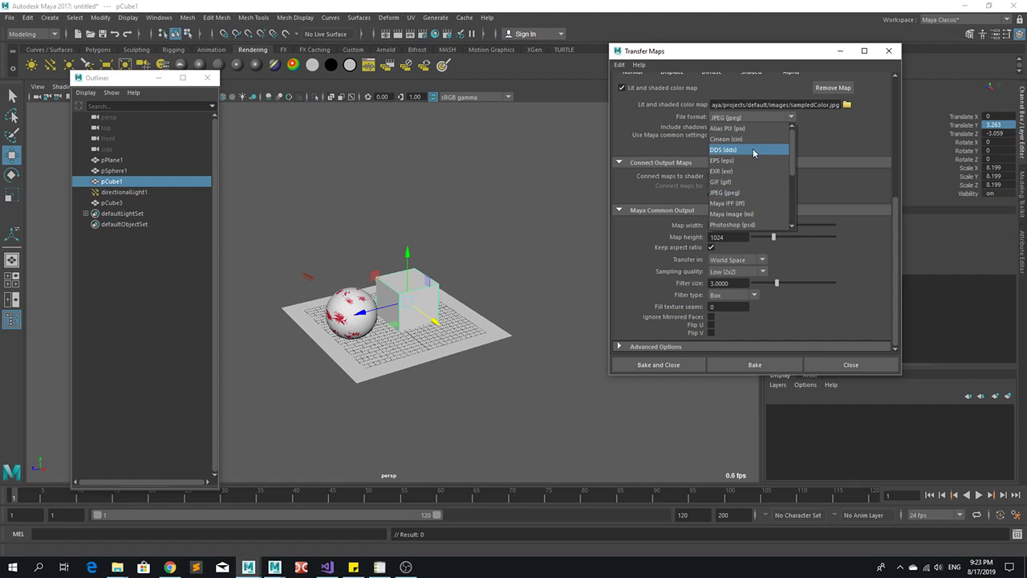
{"action": "left_click", "coordinate": [831, 142]}
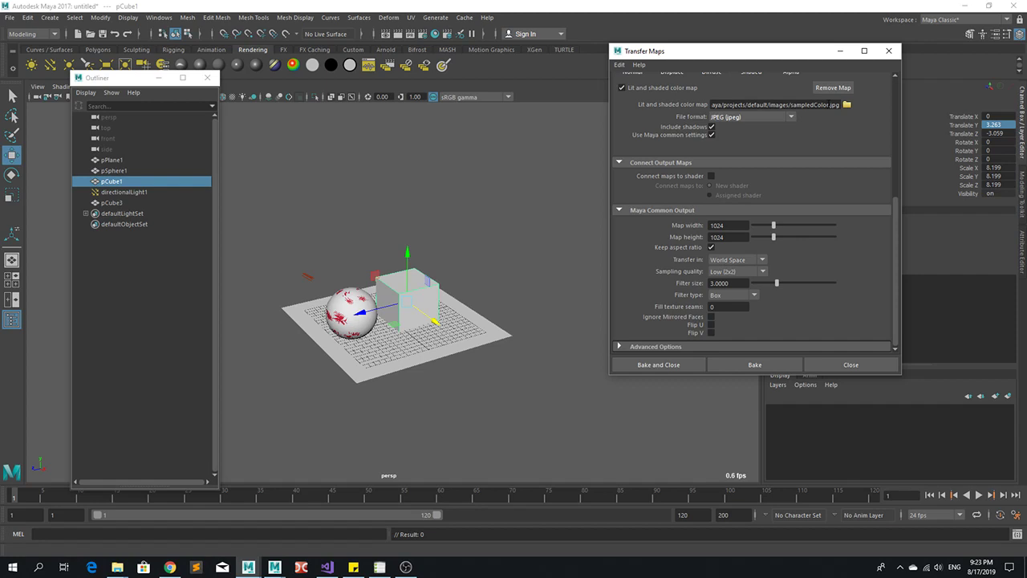
{"action": "left_click", "coordinate": [747, 364]}
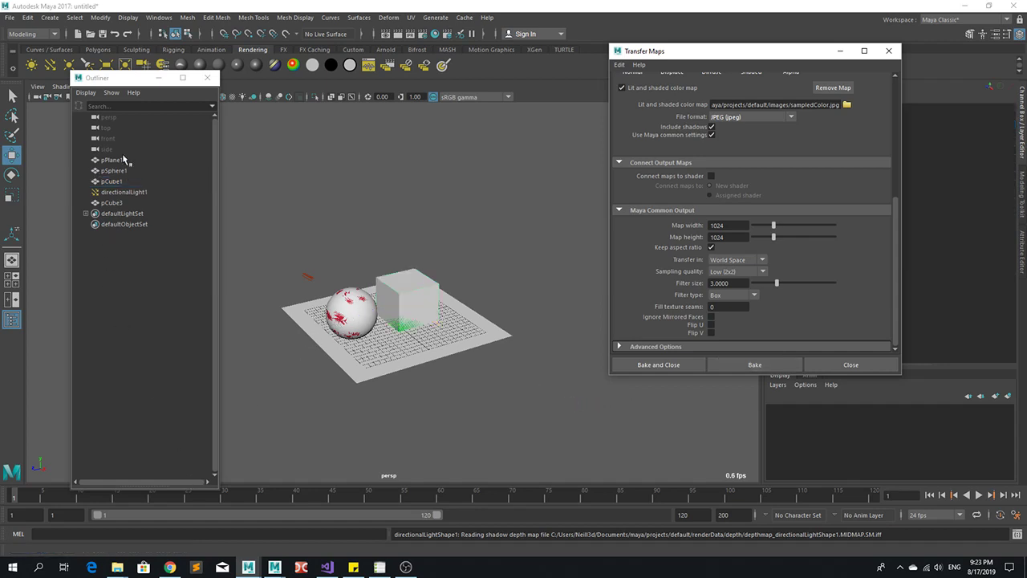
- Export the original plane, sphere and cube as FBX, replacing the existing lightmap2.fbx
{"action": "left_click_drag", "start_coordinate": [126, 160], "coordinate": [133, 183]}
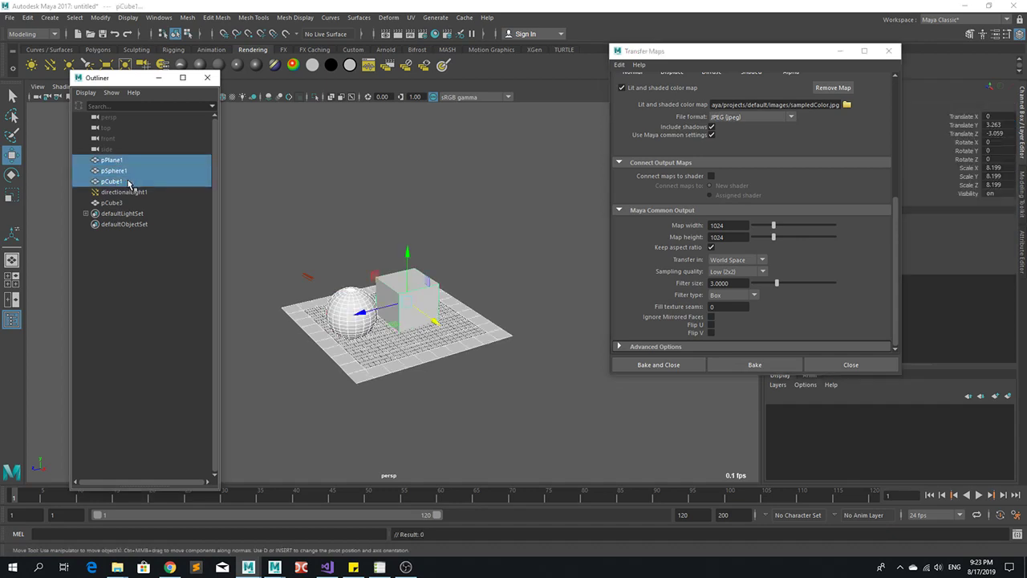
{"action": "left_click", "coordinate": [10, 18]}
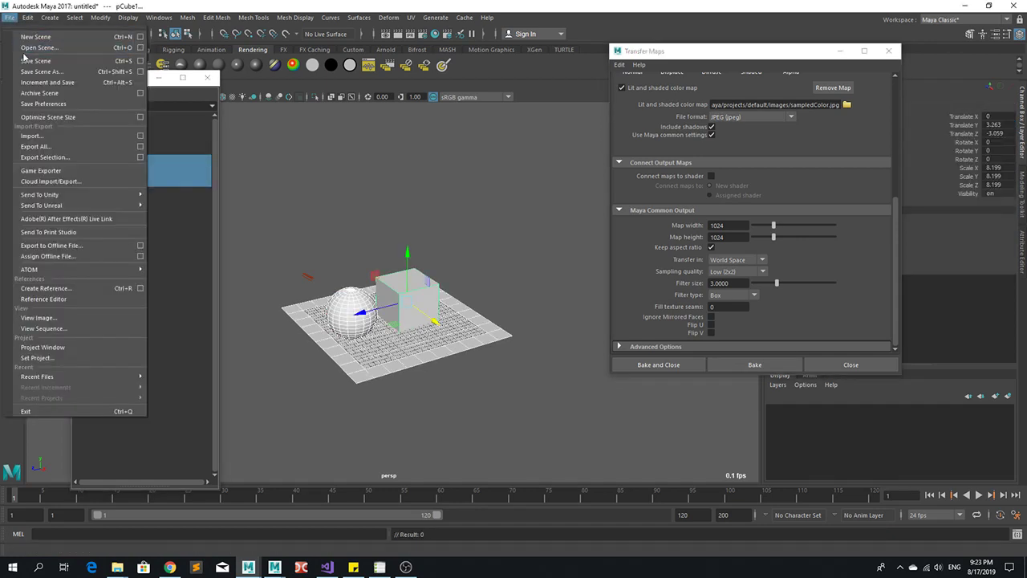
{"action": "left_click", "coordinate": [56, 158]}
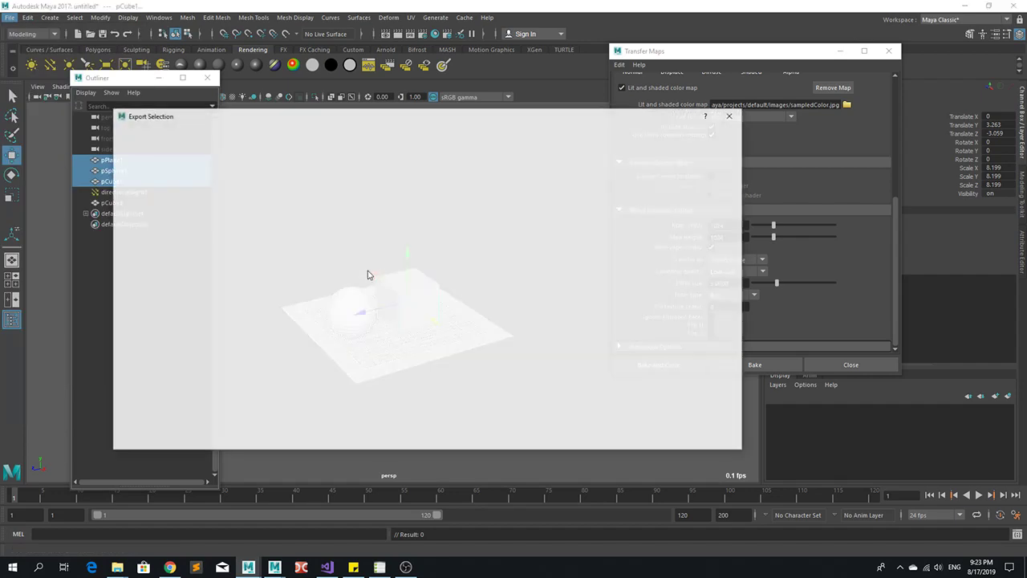
{"action": "double_click", "coordinate": [236, 165]}
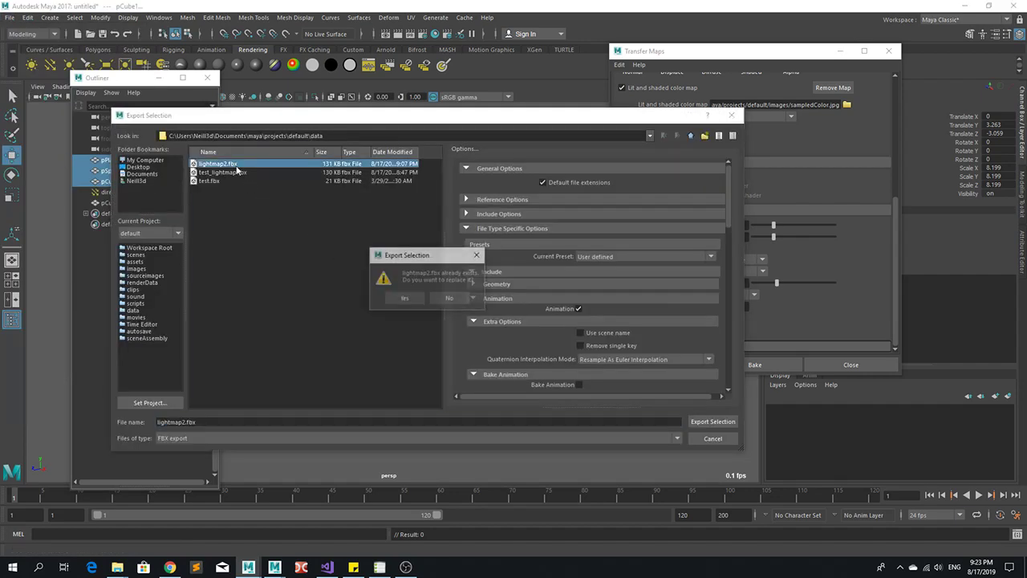
{"action": "left_click", "coordinate": [395, 298]}
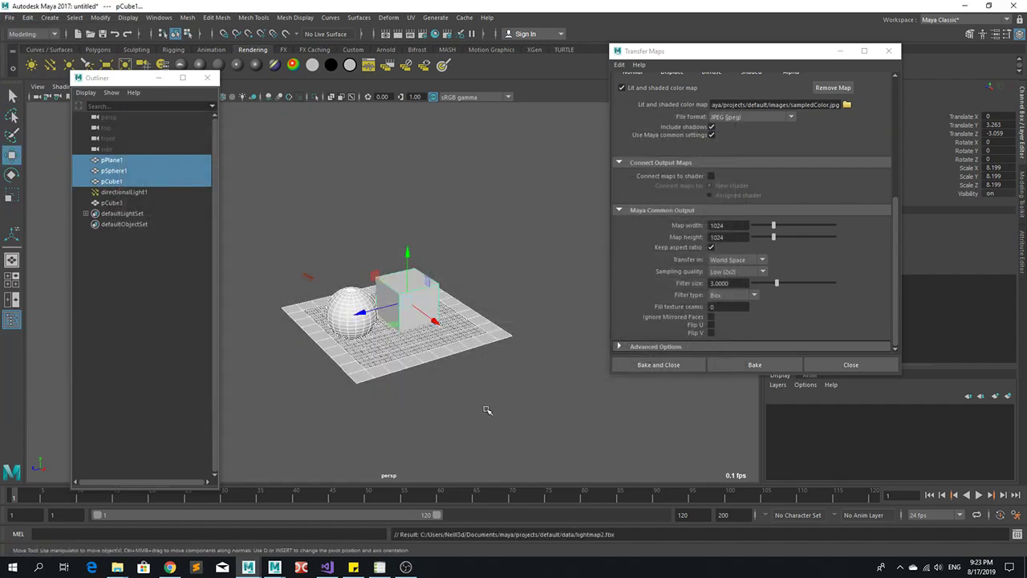
- Switch to MotionBuilder and open the exported lightmap2.fbx scene
{"action": "left_click", "coordinate": [277, 568]}
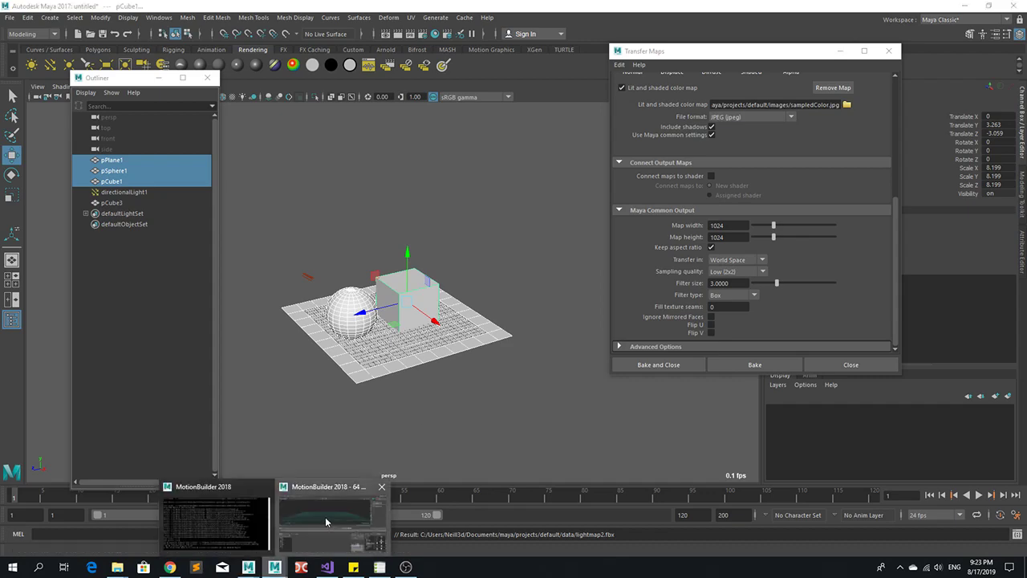
{"action": "left_click", "coordinate": [326, 522]}
{"action": "left_click", "coordinate": [8, 17]}
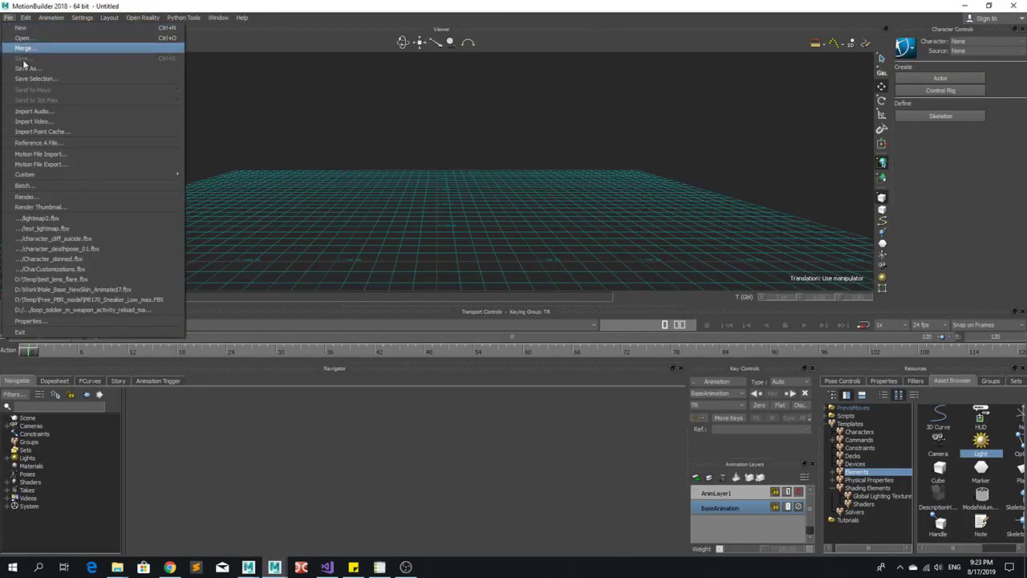
{"action": "left_click", "coordinate": [59, 201]}
{"action": "key", "text": "Return"}
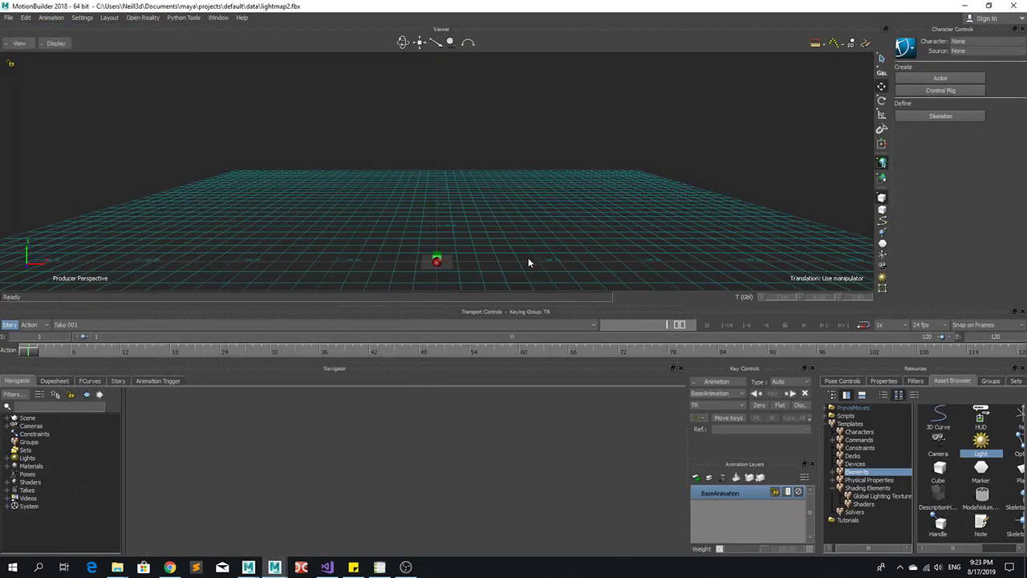
- Apply the Super Dynamic Lighting shader to the plane, sphere and cube
{"action": "key", "text": "a"}
{"action": "left_click_drag", "start_coordinate": [505, 239], "coordinate": [470, 223], "text": "ctrl+shift"}
{"action": "scroll", "coordinate": [501, 230], "scroll_direction": "down", "scroll_amount": 4}
{"action": "scroll", "coordinate": [458, 230], "scroll_direction": "up", "scroll_amount": 5}
{"action": "scroll", "coordinate": [469, 223], "scroll_direction": "down", "scroll_amount": 2}
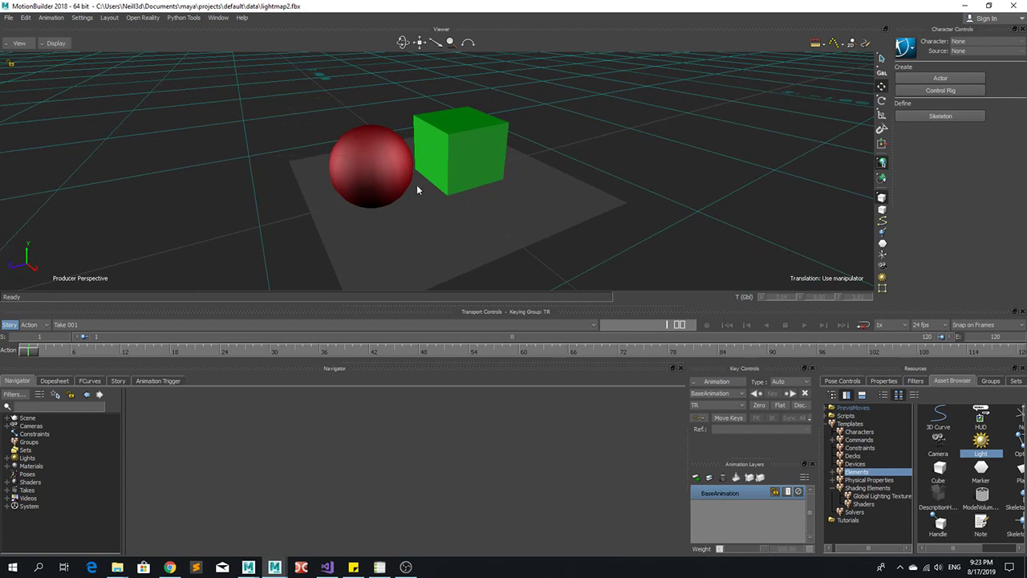
{"action": "key", "text": "ctrl+a"}
{"action": "left_click", "coordinate": [865, 506]}
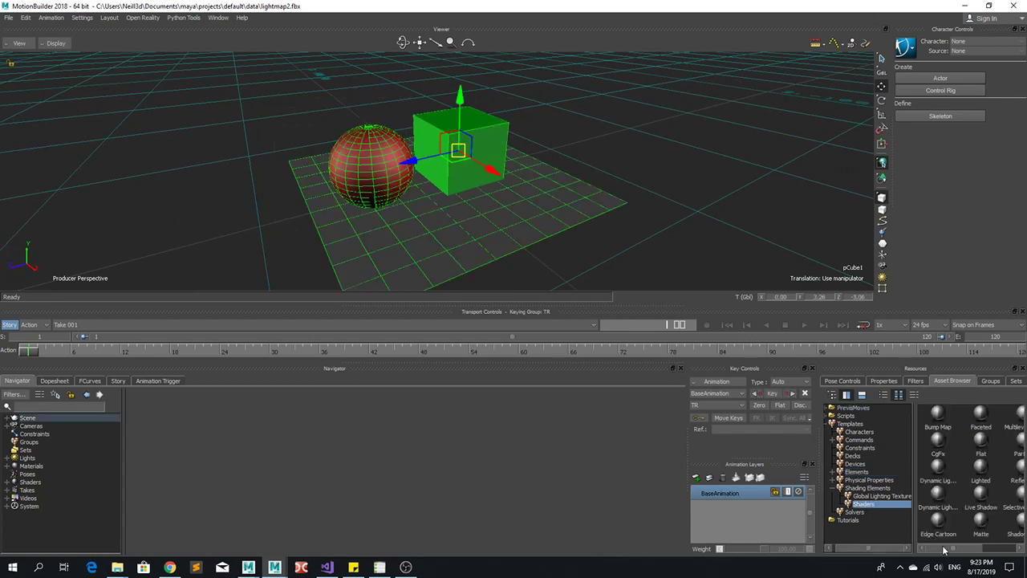
{"action": "left_click_drag", "start_coordinate": [987, 548], "coordinate": [1010, 546]}
{"action": "left_click_drag", "start_coordinate": [1014, 418], "coordinate": [458, 210]}
{"action": "left_click", "coordinate": [482, 205]}
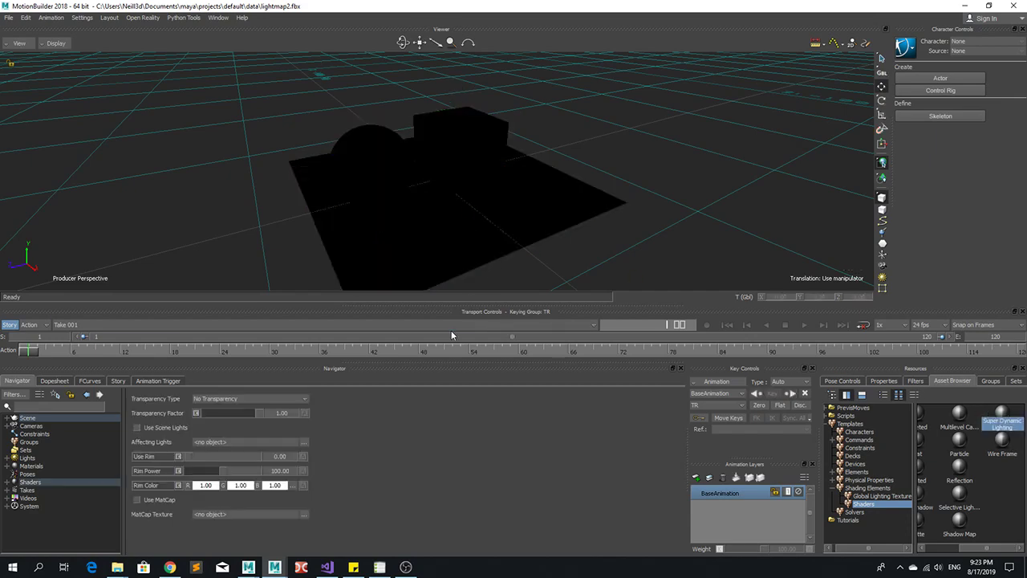
- Set the Emissive factor to 0 on the lambert1, blinn2 and blinn1 materials
{"action": "left_click", "coordinate": [6, 467]}
{"action": "left_click", "coordinate": [37, 474]}
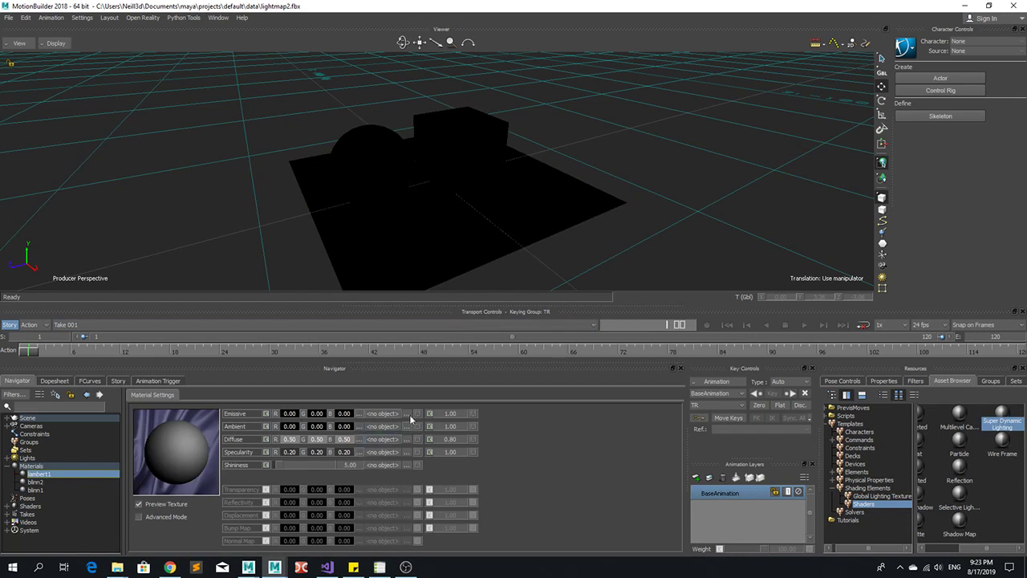
{"action": "left_click_drag", "start_coordinate": [452, 412], "coordinate": [384, 405]}
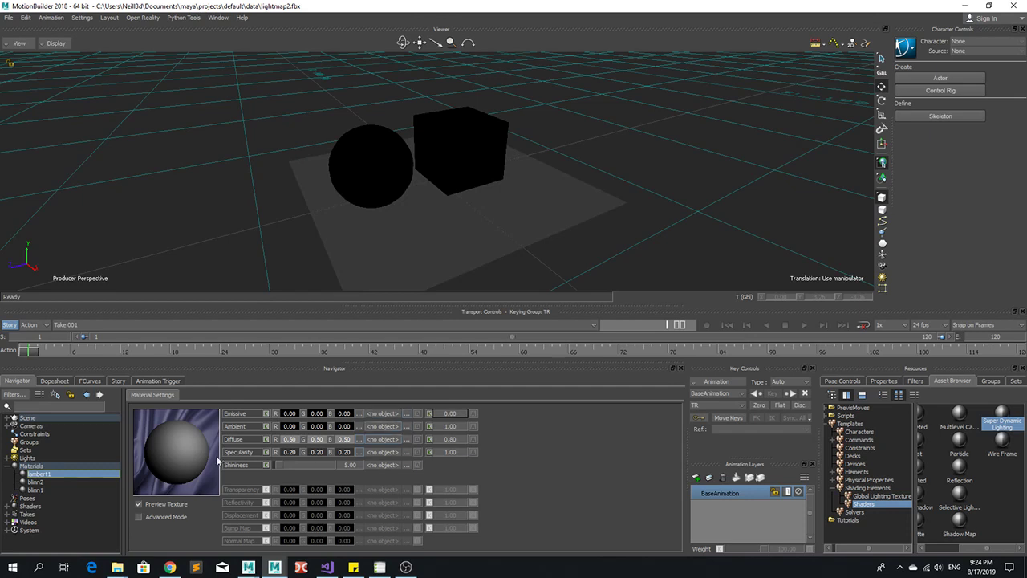
{"action": "left_click", "coordinate": [56, 481]}
{"action": "left_click_drag", "start_coordinate": [450, 412], "coordinate": [384, 414]}
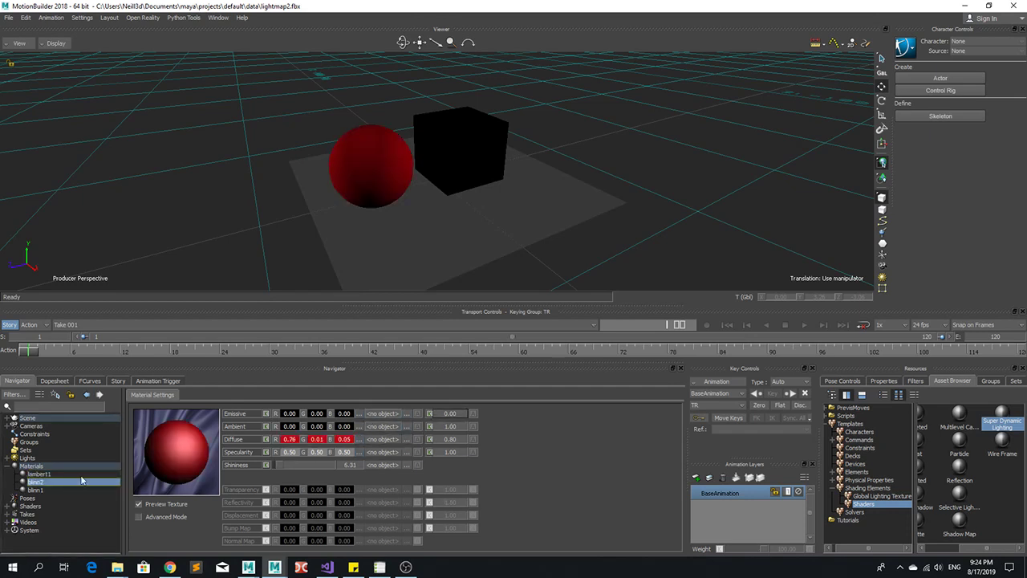
{"action": "left_click", "coordinate": [48, 489]}
{"action": "left_click_drag", "start_coordinate": [459, 414], "coordinate": [402, 412]}
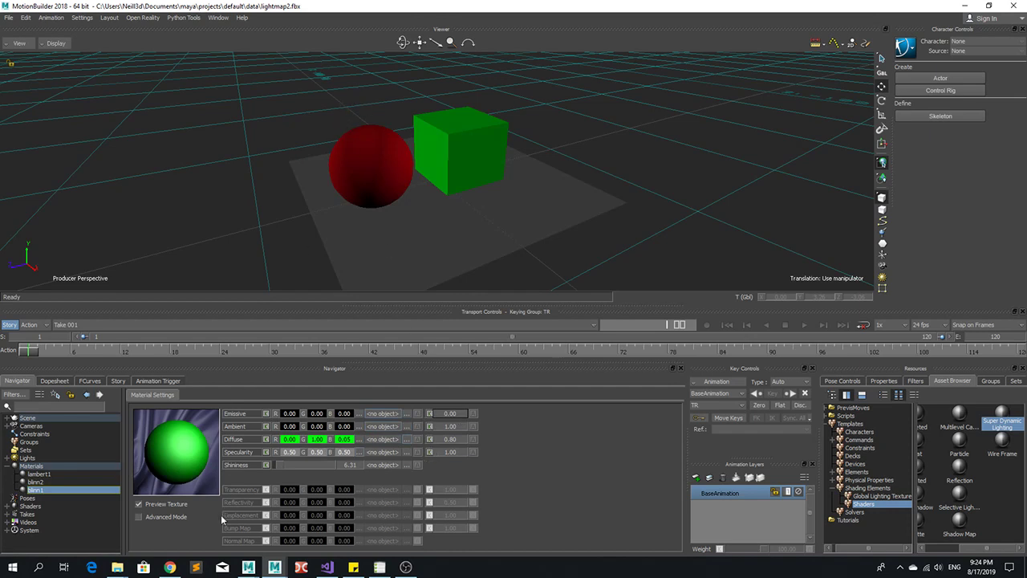
- Switch to File Explorer and bring sampledColor.jpg from the project's images folder into the MotionBuilder scene as a texture
{"action": "mouse_move", "coordinate": [116, 570]}
{"action": "left_click", "coordinate": [57, 525]}
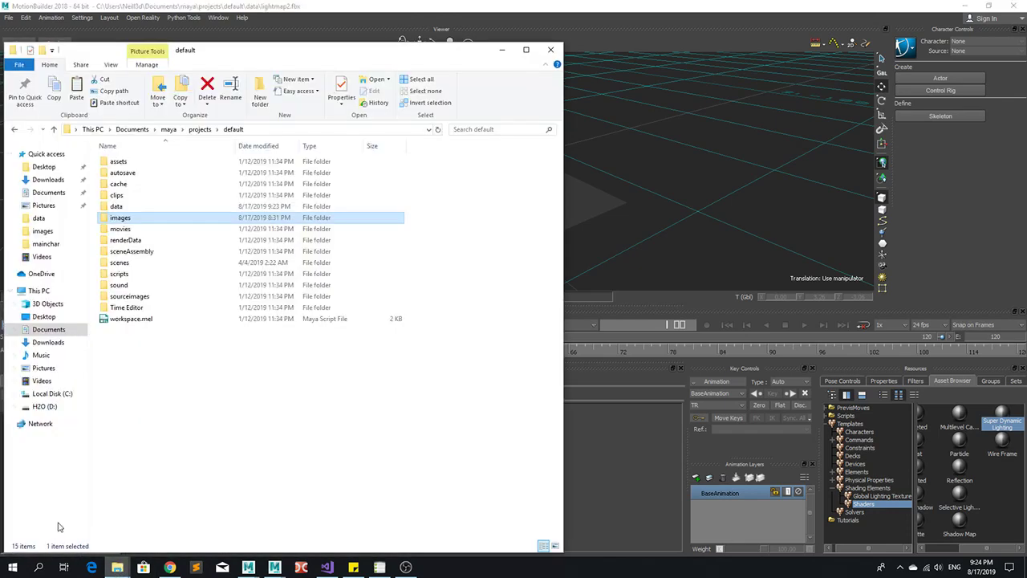
{"action": "double_click", "coordinate": [129, 220]}
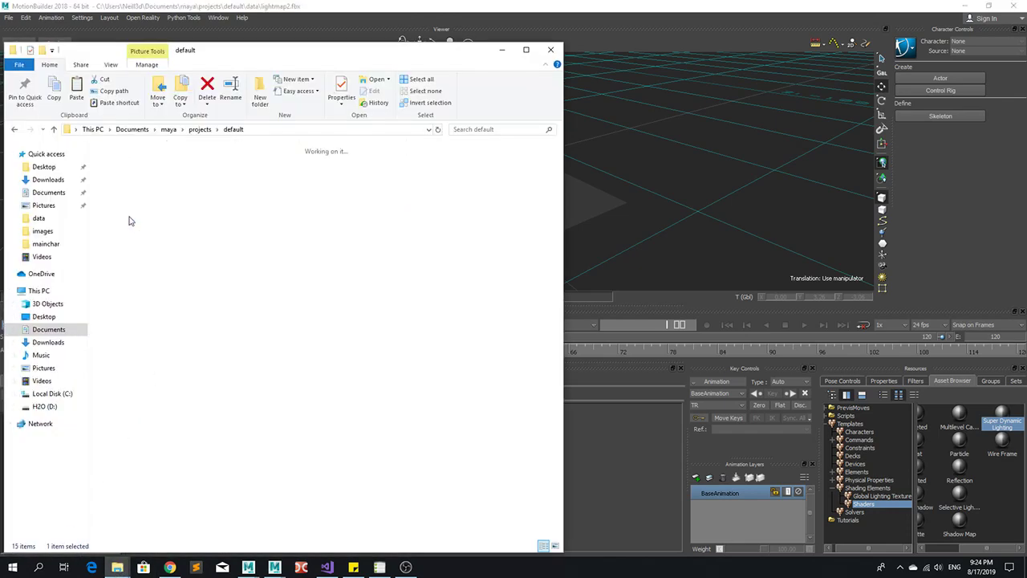
{"action": "left_click", "coordinate": [186, 181]}
{"action": "left_click_drag", "start_coordinate": [186, 182], "coordinate": [713, 173]}
{"action": "left_click", "coordinate": [717, 186]}
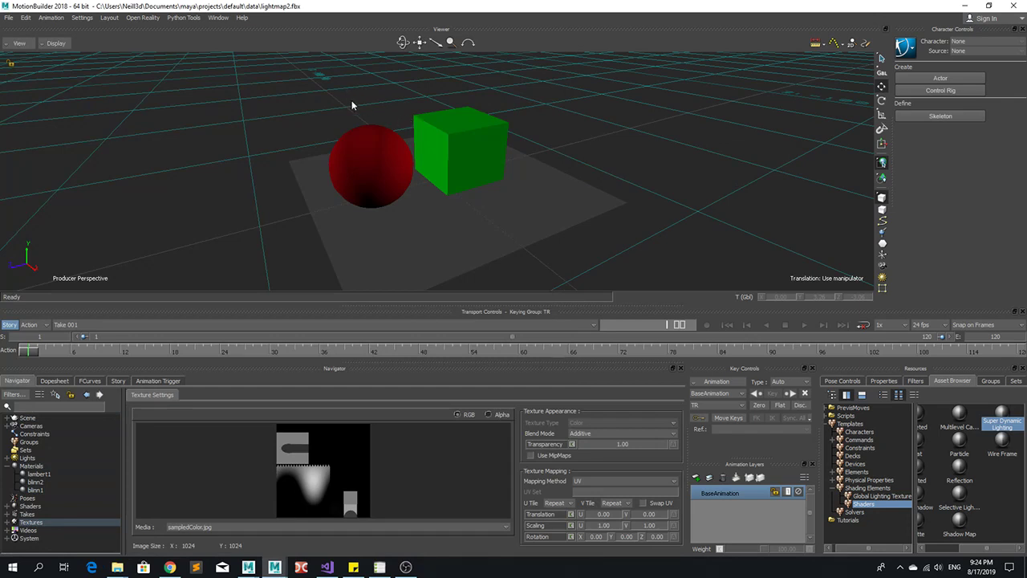
- Select the plane, sphere and cube and add a Light Map global lighting texture to them
{"action": "left_click_drag", "start_coordinate": [351, 102], "coordinate": [487, 245]}
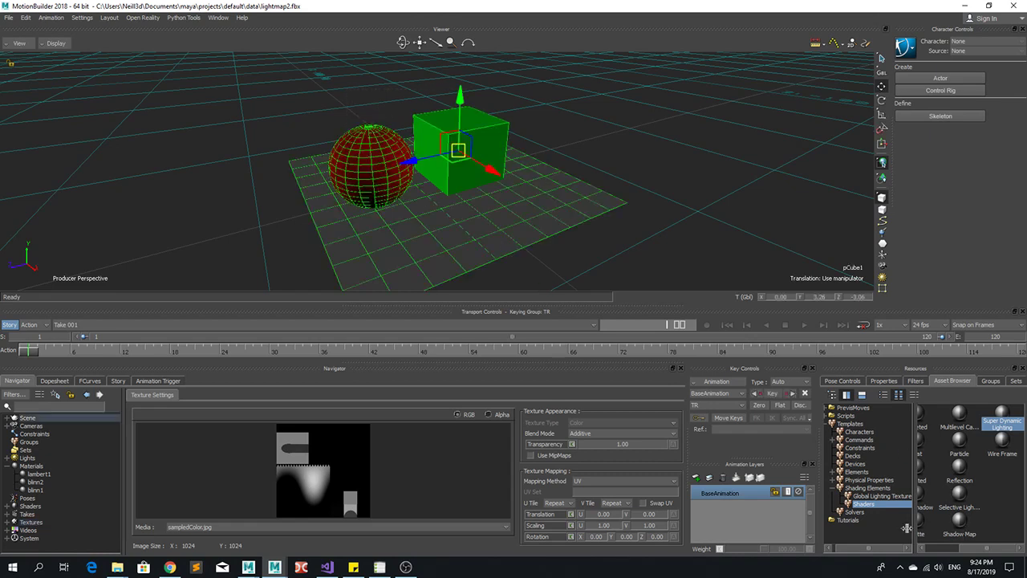
{"action": "left_click", "coordinate": [868, 497]}
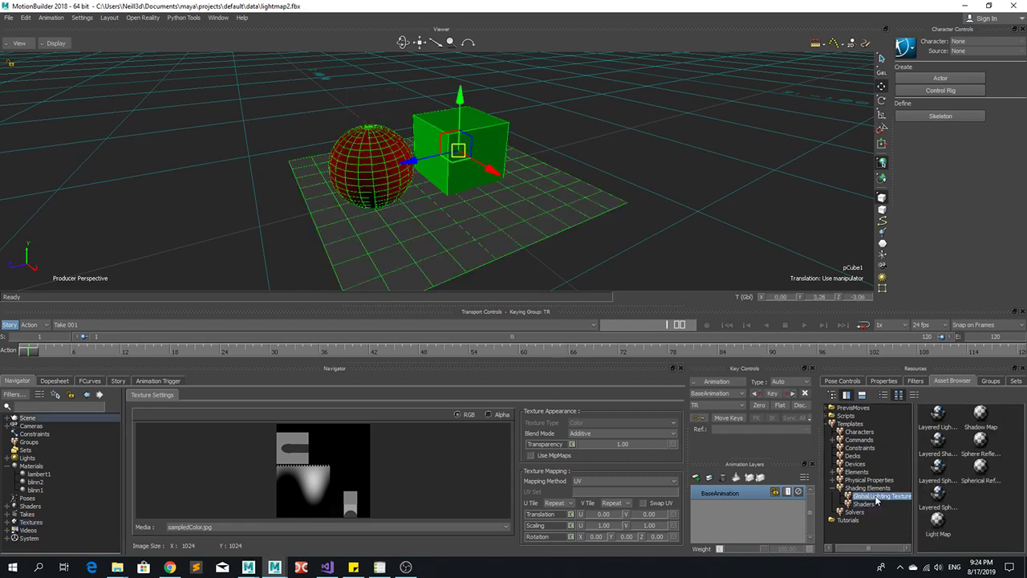
{"action": "left_click", "coordinate": [937, 520]}
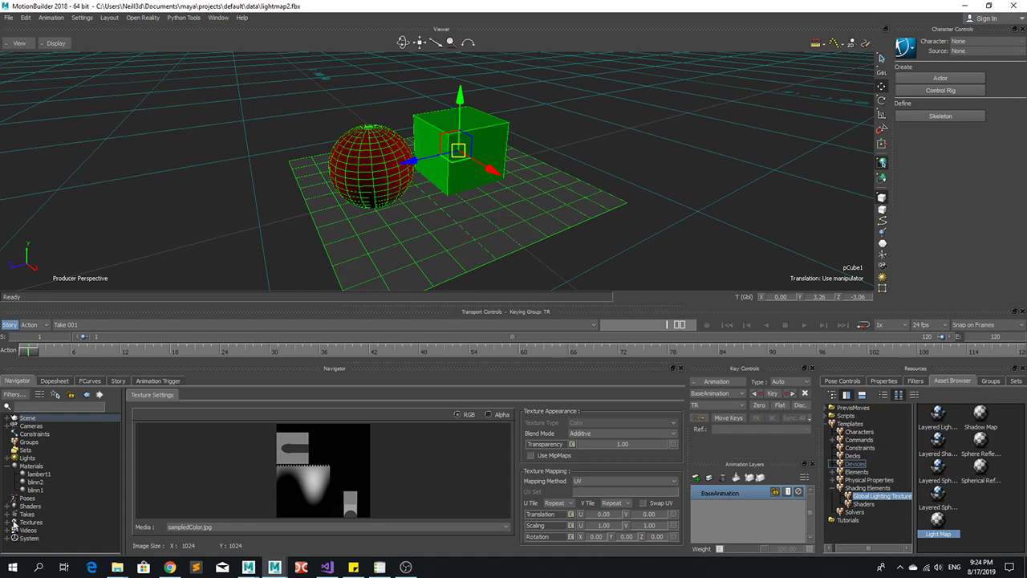
- Assign sampledColor.jpg as the media of the new Light Map texture
{"action": "left_click", "coordinate": [9, 506]}
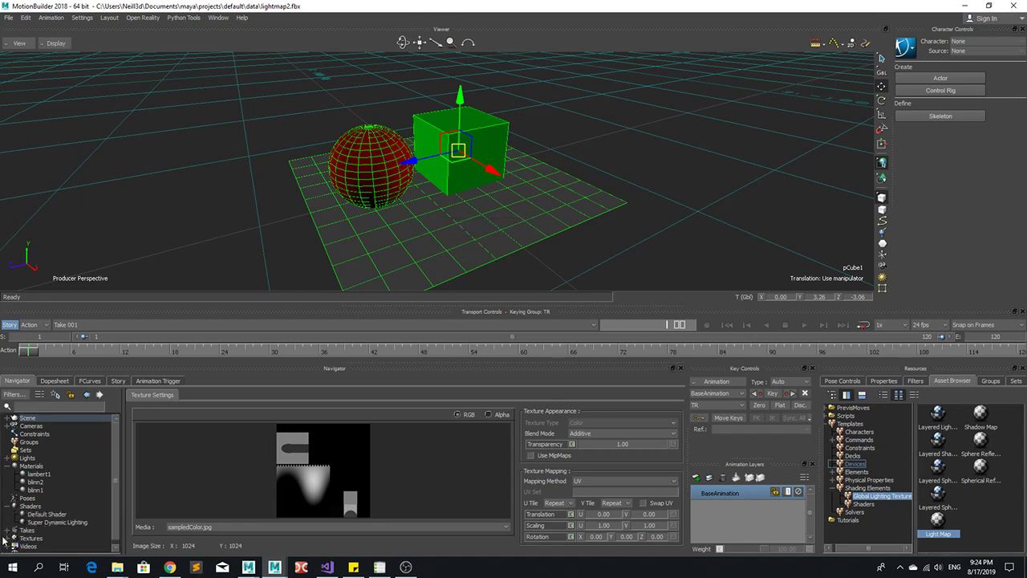
{"action": "left_click", "coordinate": [6, 538]}
{"action": "scroll", "coordinate": [34, 534], "scroll_direction": "down", "scroll_amount": 1}
{"action": "left_click", "coordinate": [53, 534]}
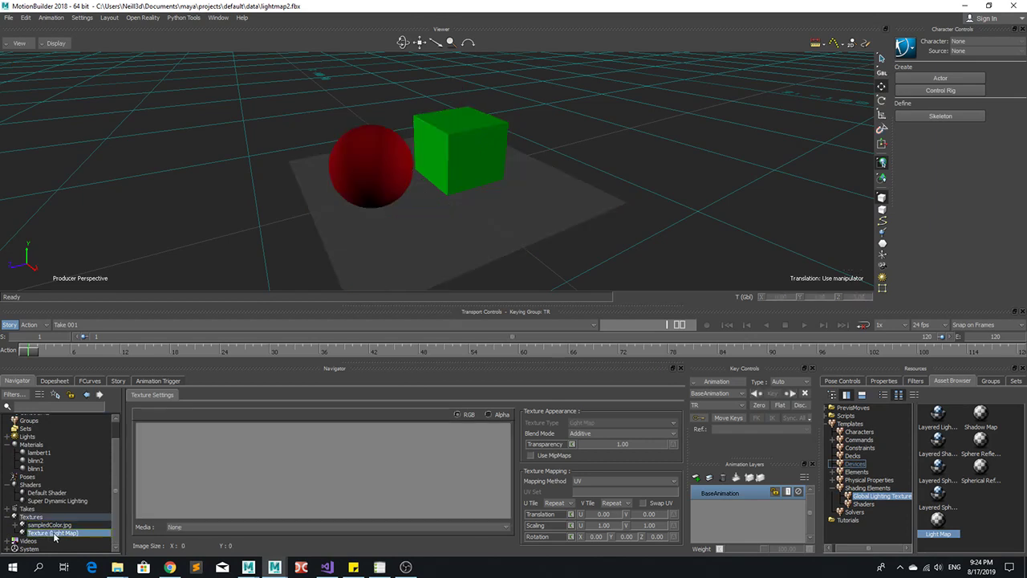
{"action": "left_click", "coordinate": [170, 527]}
{"action": "left_click", "coordinate": [190, 540]}
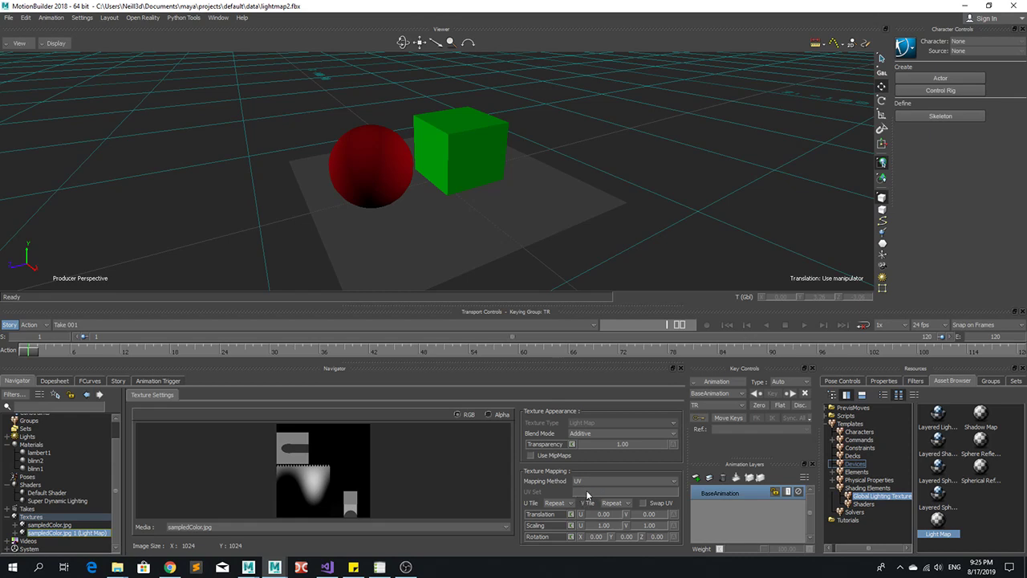
- Run the AssignUVSet.py script on the selected Light Map texture and set its UV set name to uvLightmap
{"action": "left_click", "coordinate": [217, 18]}
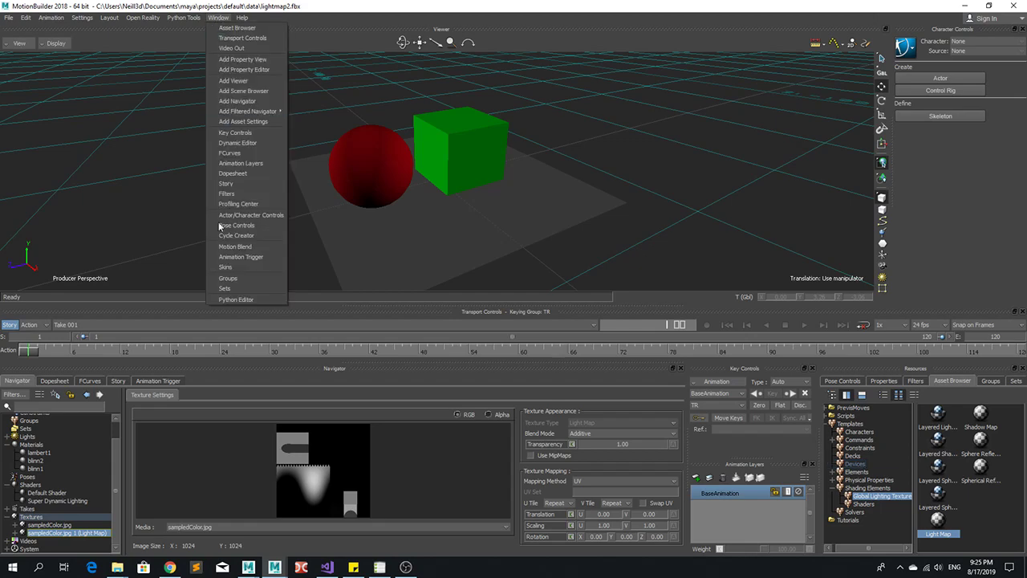
{"action": "left_click", "coordinate": [222, 301]}
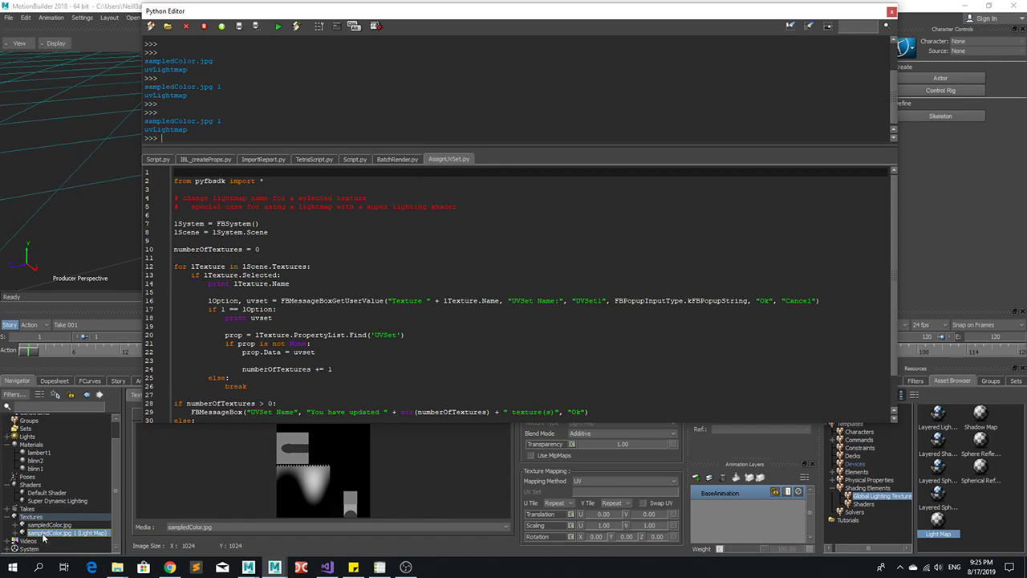
{"action": "left_click", "coordinate": [278, 25]}
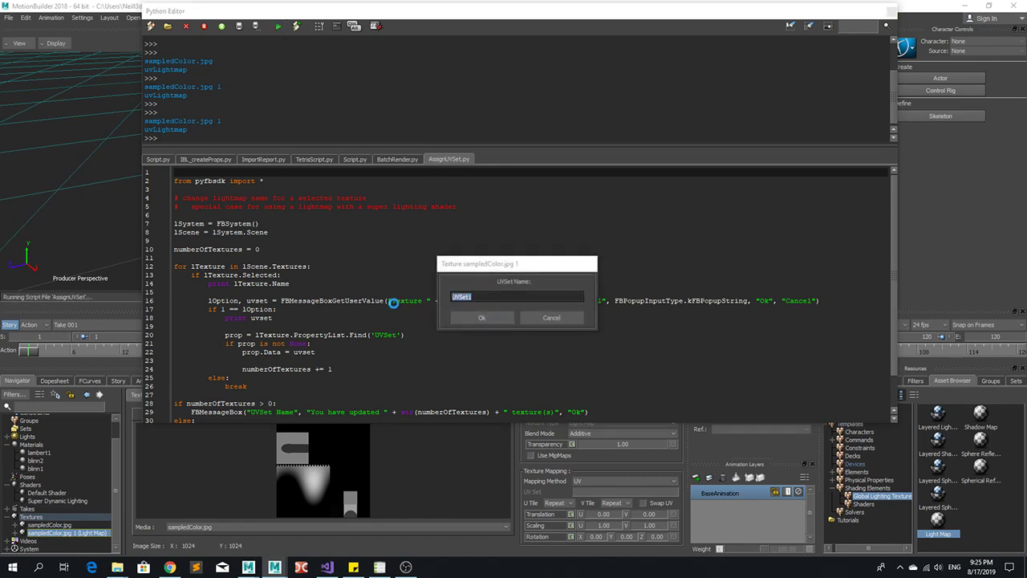
{"action": "type", "text": "uvLightmap"}
{"action": "left_click", "coordinate": [473, 317]}
{"action": "left_click", "coordinate": [473, 316]}
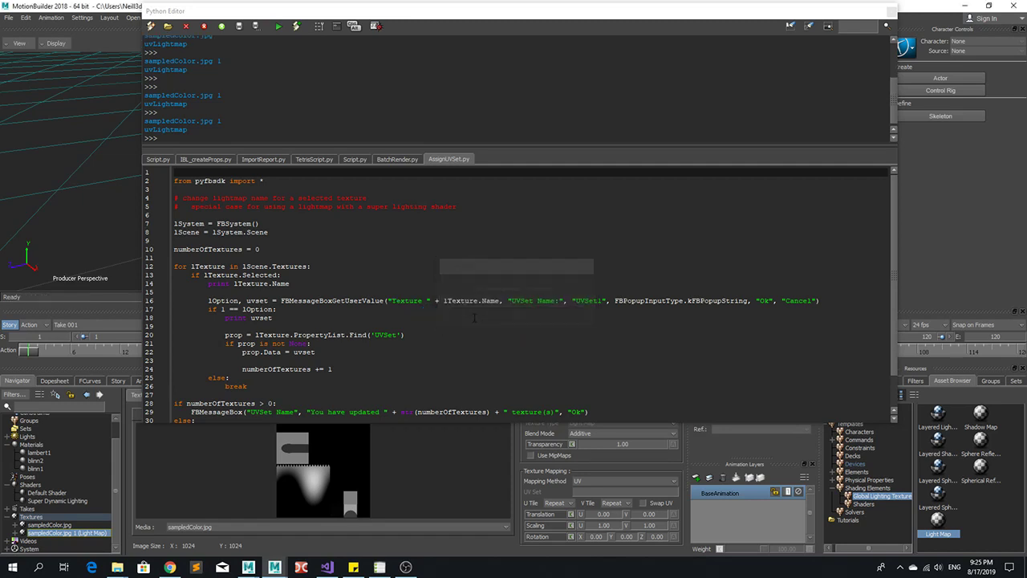
{"action": "left_click", "coordinate": [891, 12]}
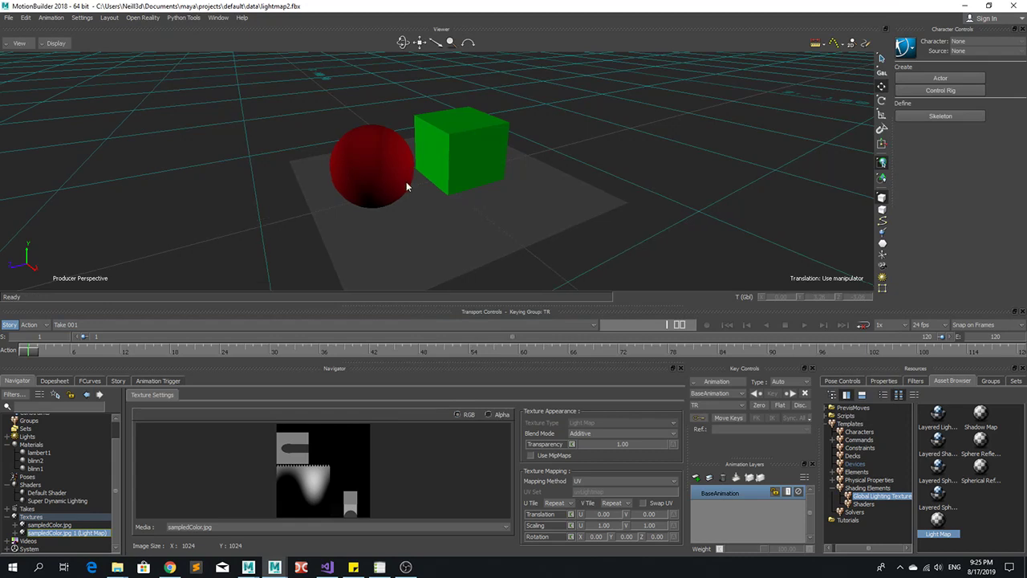
- Select the plane and inspect the material, shader and light map texture attached to it
{"action": "left_click_drag", "start_coordinate": [406, 183], "coordinate": [419, 215], "text": "ctrl+shift"}
{"action": "left_click", "coordinate": [424, 252]}
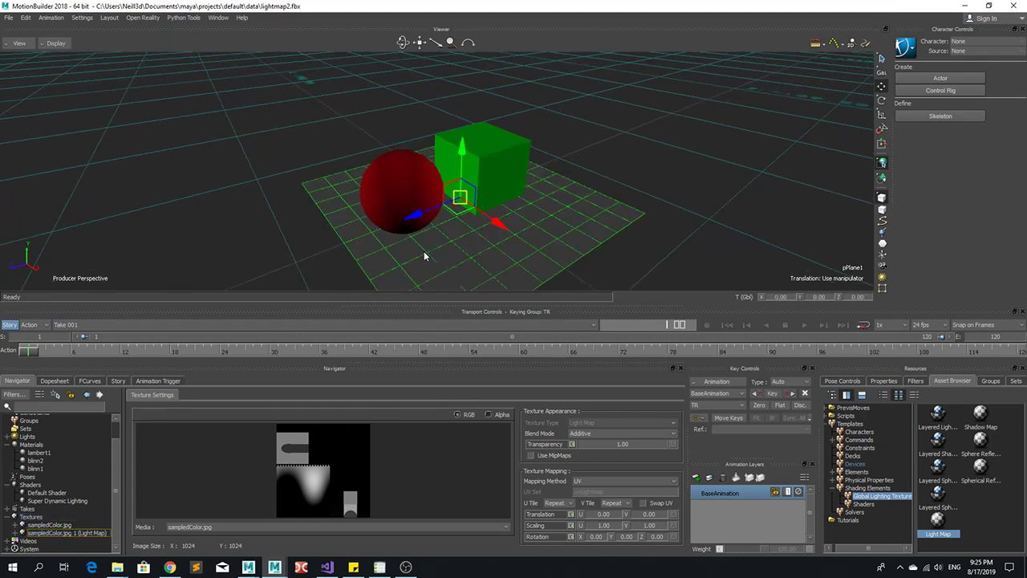
{"action": "left_click", "coordinate": [54, 395]}
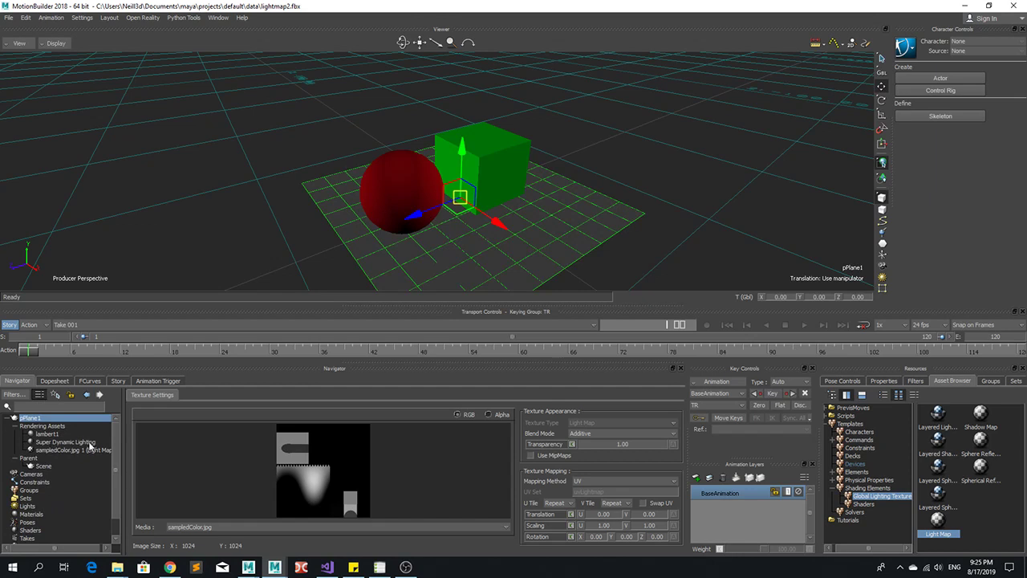
{"action": "left_click", "coordinate": [278, 246]}
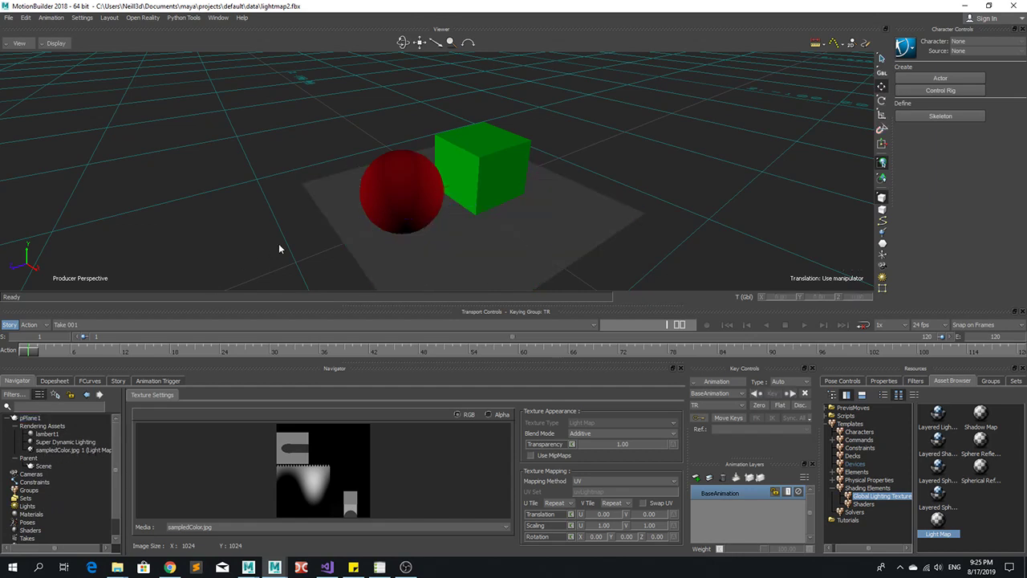
- Switch the viewer's display mode to show the objects with shader lighting and shadows
{"action": "key", "text": "6"}
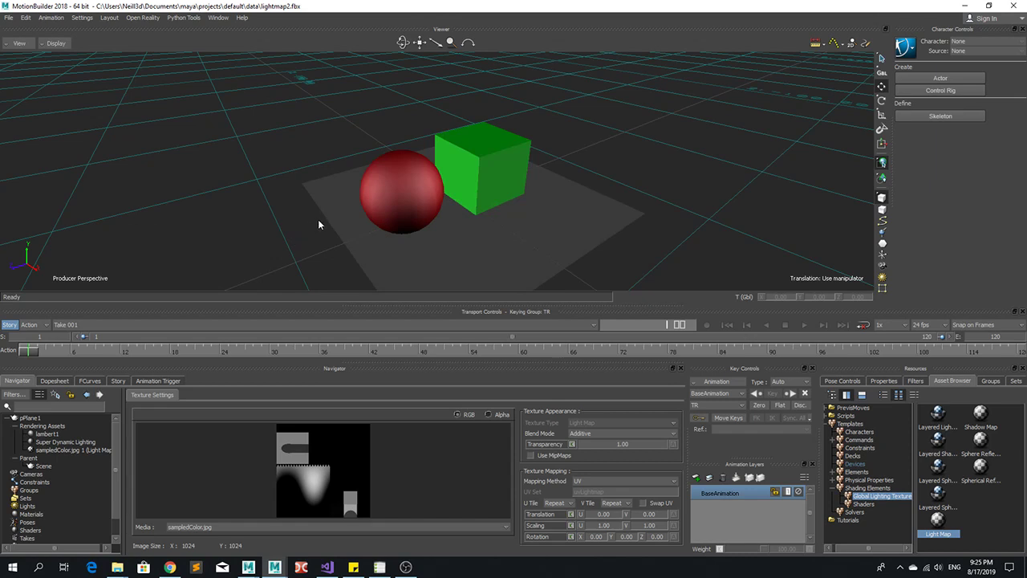
{"action": "key", "text": "7"}
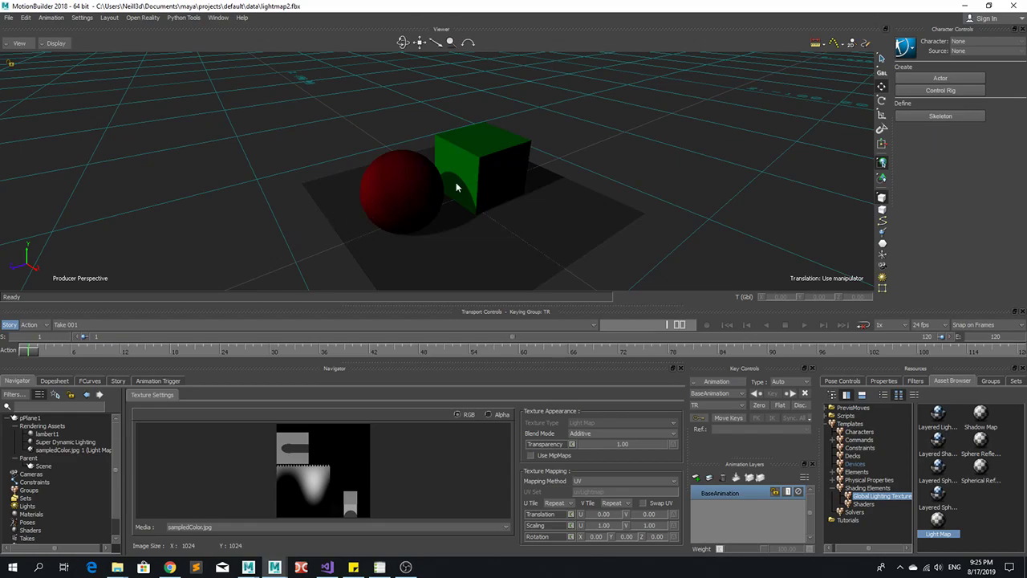
{"action": "left_click_drag", "start_coordinate": [456, 187], "coordinate": [465, 231]}
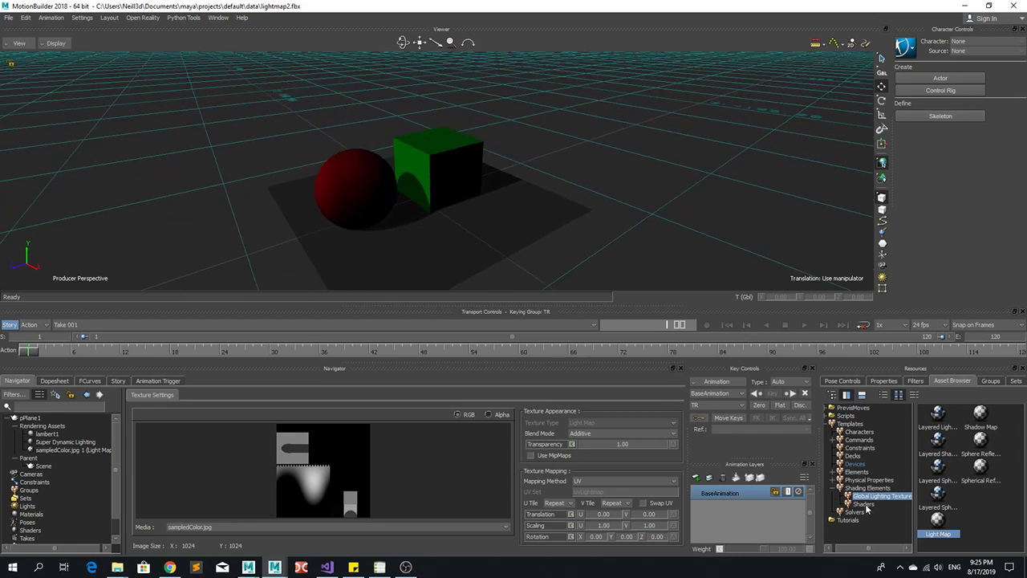
- Add a Light element to the scene and position it above the objects at a height of about Y 13.8
{"action": "left_click", "coordinate": [864, 474]}
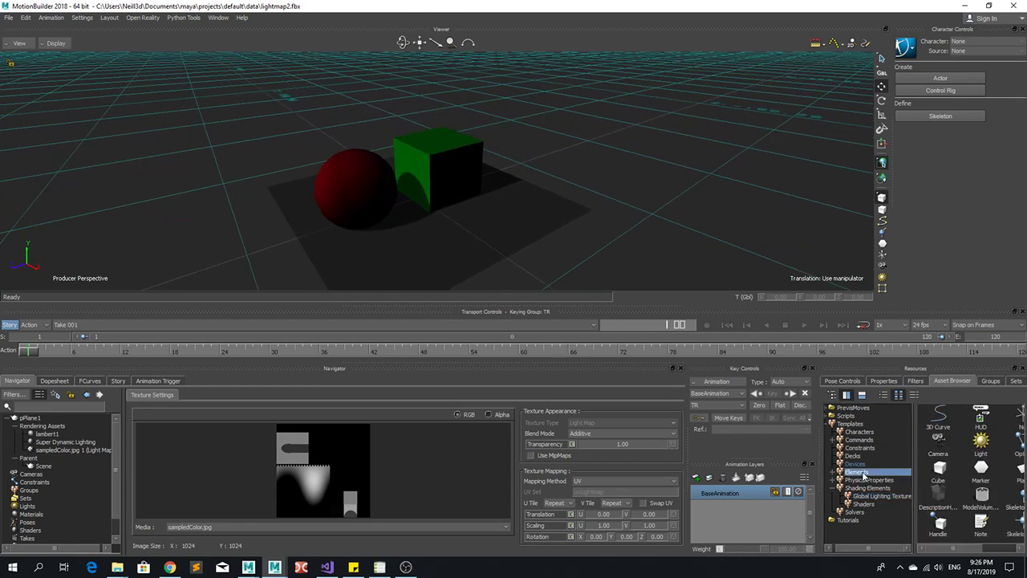
{"action": "scroll", "coordinate": [423, 187], "scroll_direction": "down", "scroll_amount": 5}
{"action": "left_click_drag", "start_coordinate": [423, 187], "coordinate": [444, 217]}
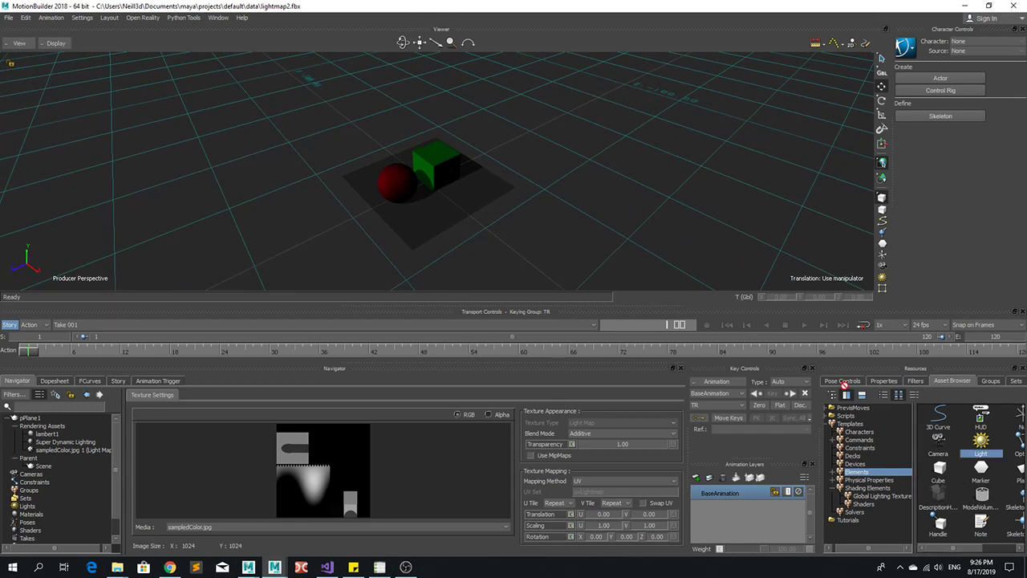
{"action": "left_click", "coordinate": [375, 184]}
{"action": "left_click_drag", "start_coordinate": [375, 184], "coordinate": [478, 122]}
{"action": "left_click", "coordinate": [392, 179]}
- Raise the point light to about Y 18.6 and move it away from the objects to about Z 28
{"action": "left_click_drag", "start_coordinate": [514, 155], "coordinate": [449, 178], "text": "ctrl+shift"}
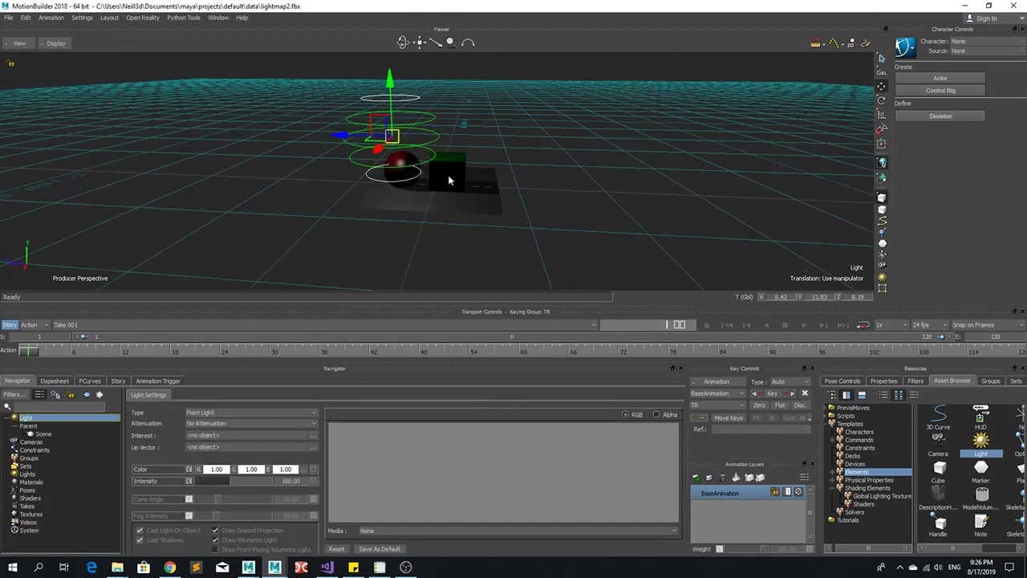
{"action": "mouse_move", "coordinate": [378, 126]}
{"action": "left_mouse_down"}
{"action": "mouse_move", "coordinate": [291, 106]}
{"action": "mouse_move", "coordinate": [438, 94]}
{"action": "mouse_move", "coordinate": [427, 78]}
{"action": "mouse_move", "coordinate": [477, 126]}
{"action": "mouse_move", "coordinate": [384, 126]}
{"action": "left_mouse_up"}
{"action": "left_click_drag", "start_coordinate": [418, 229], "coordinate": [482, 281], "text": "ctrl+shift"}
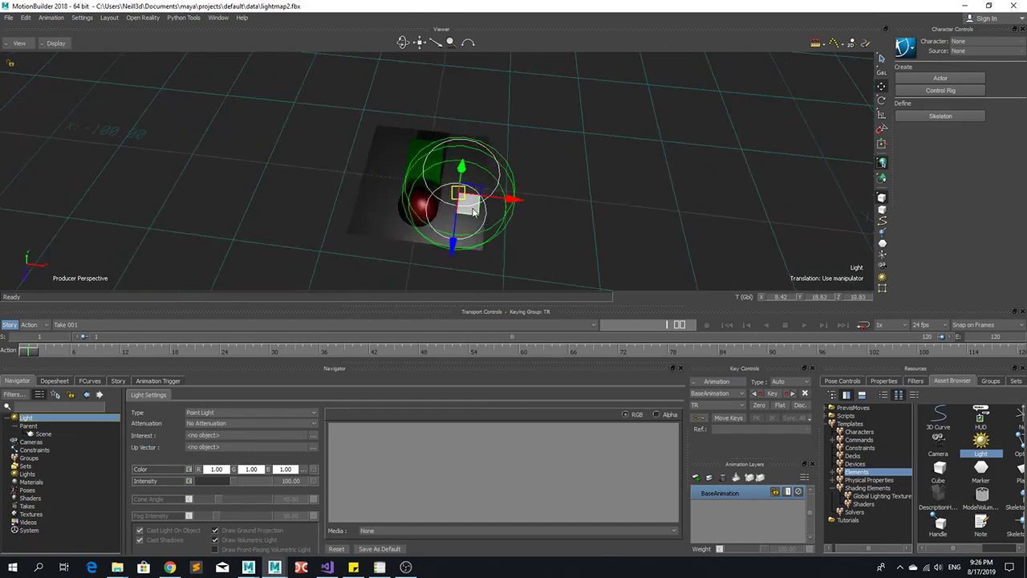
{"action": "left_click_drag", "start_coordinate": [474, 202], "coordinate": [393, 313]}
{"action": "left_click_drag", "start_coordinate": [482, 243], "coordinate": [575, 189], "text": "ctrl+shift"}
{"action": "left_click", "coordinate": [574, 189]}
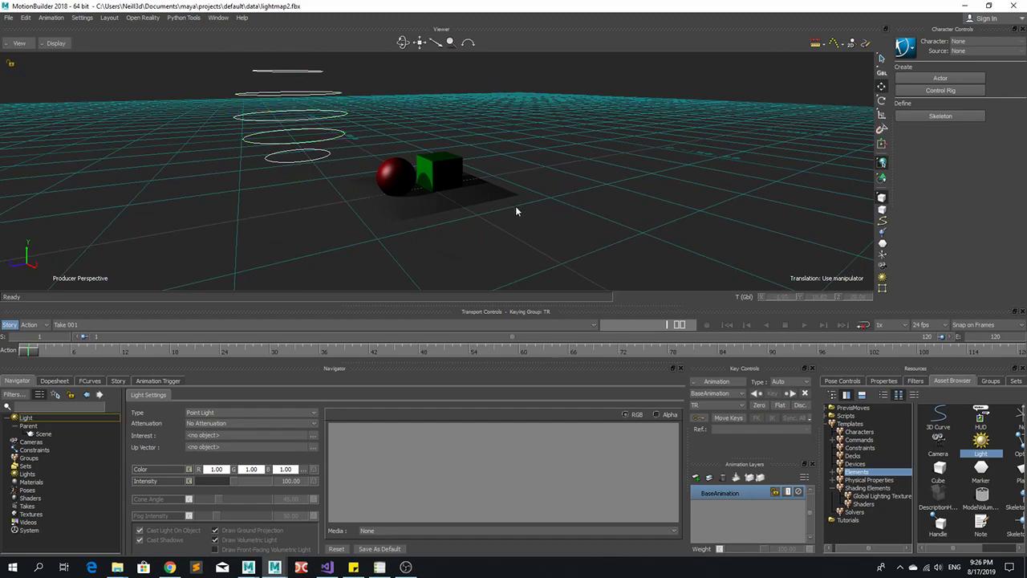
- Shift the point light along the X axis closer to the sphere and cube and deselect it
{"action": "left_click_drag", "start_coordinate": [455, 233], "coordinate": [586, 232], "text": "ctrl+shift"}
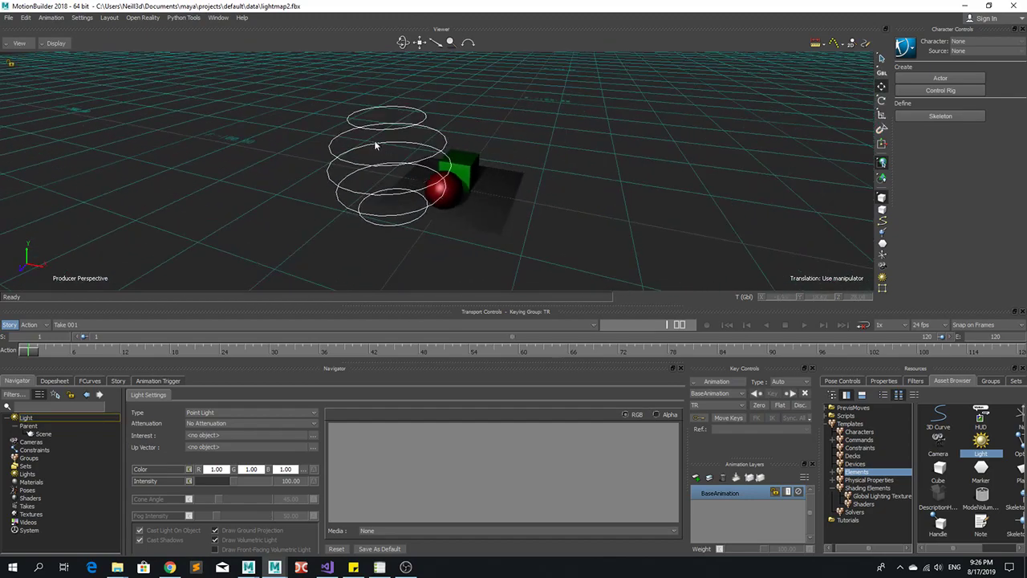
{"action": "left_click", "coordinate": [350, 185]}
{"action": "left_click_drag", "start_coordinate": [350, 185], "coordinate": [367, 191]}
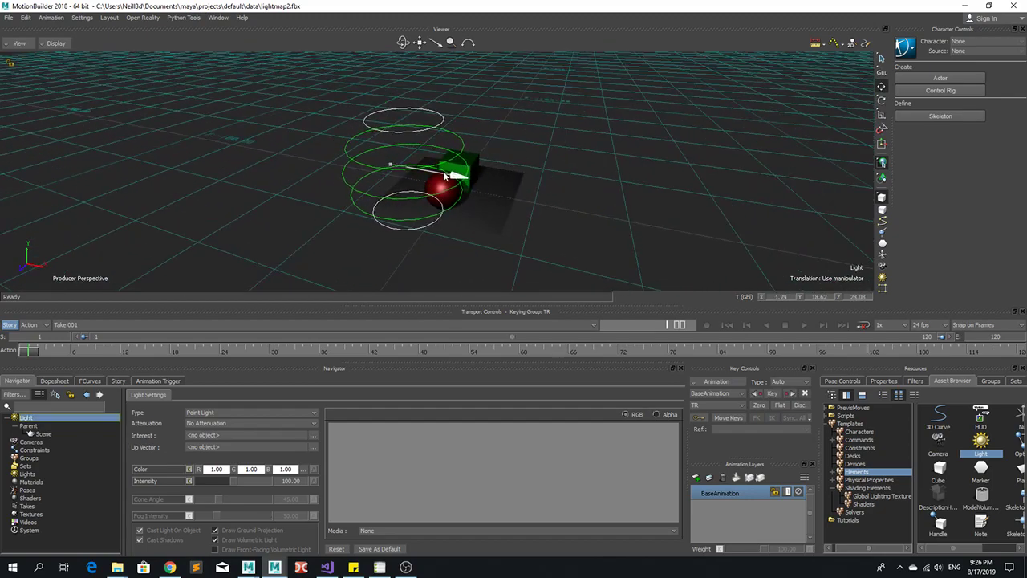
{"action": "left_click", "coordinate": [589, 227]}
{"action": "left_click_drag", "start_coordinate": [590, 226], "coordinate": [497, 237], "text": "ctrl+shift"}
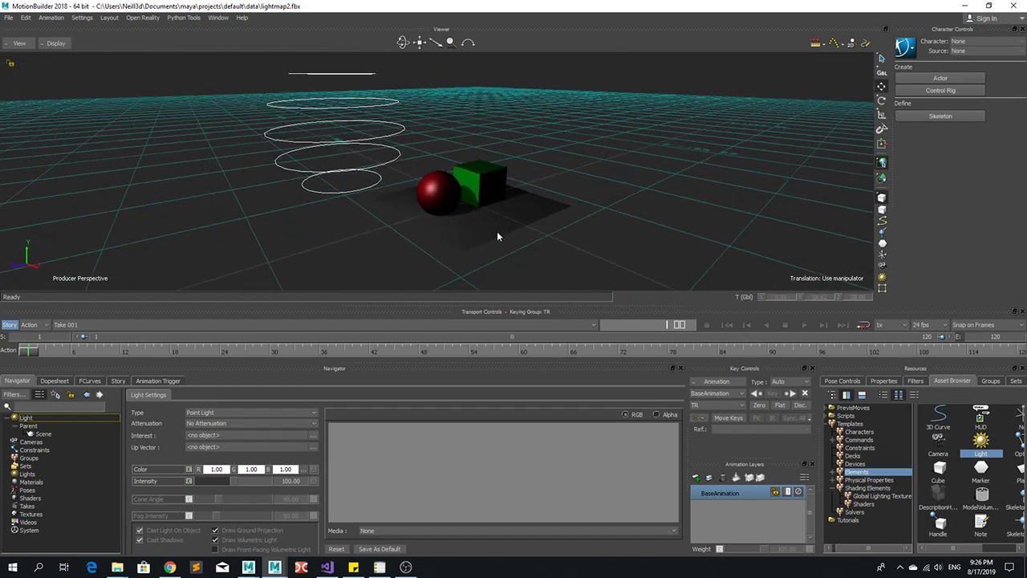